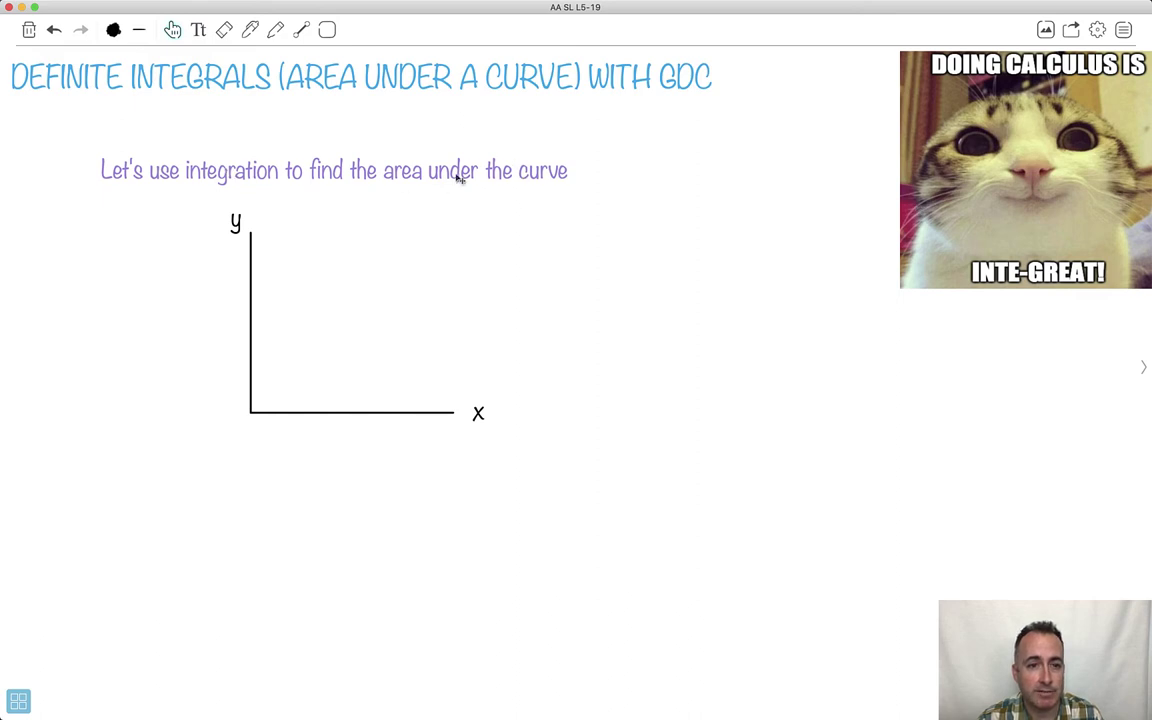
Draw a wavy black curve above the x-axis, then set the ink to light blue
{"action": "left_click", "coordinate": [113, 30]}
{"action": "left_click", "coordinate": [100, 64]}
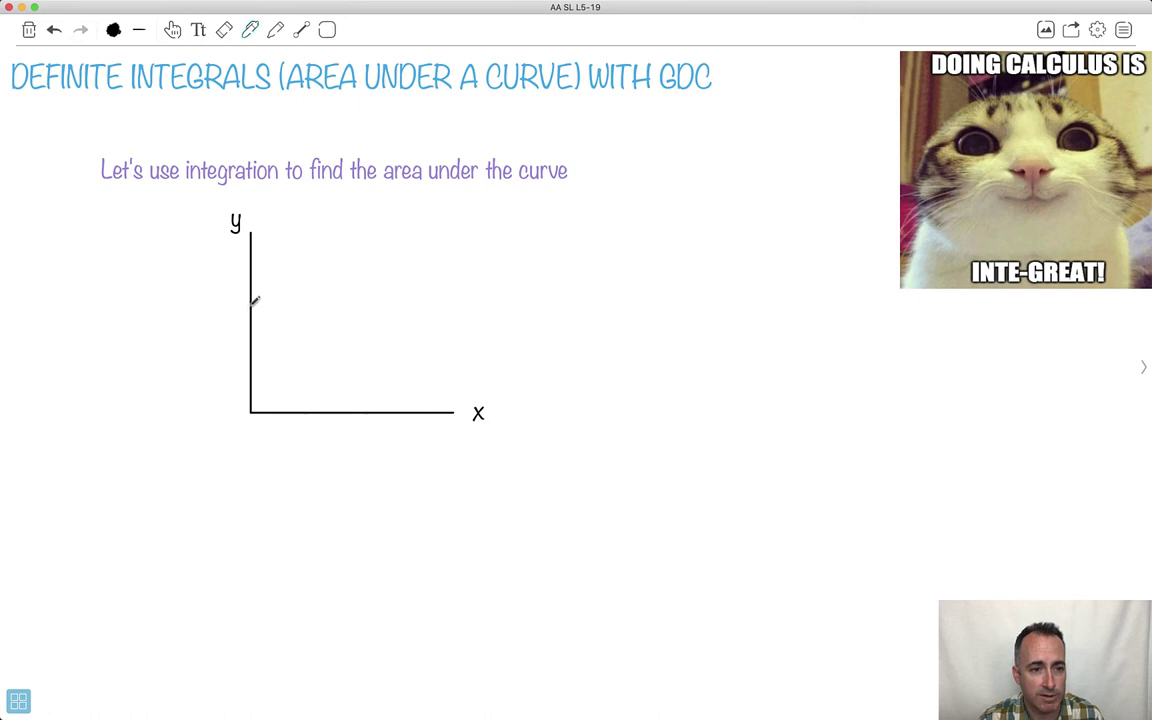
{"action": "mouse_move", "coordinate": [254, 302]}
{"action": "left_mouse_down"}
{"action": "mouse_move", "coordinate": [393, 271]}
{"action": "mouse_move", "coordinate": [465, 313]}
{"action": "left_mouse_up"}
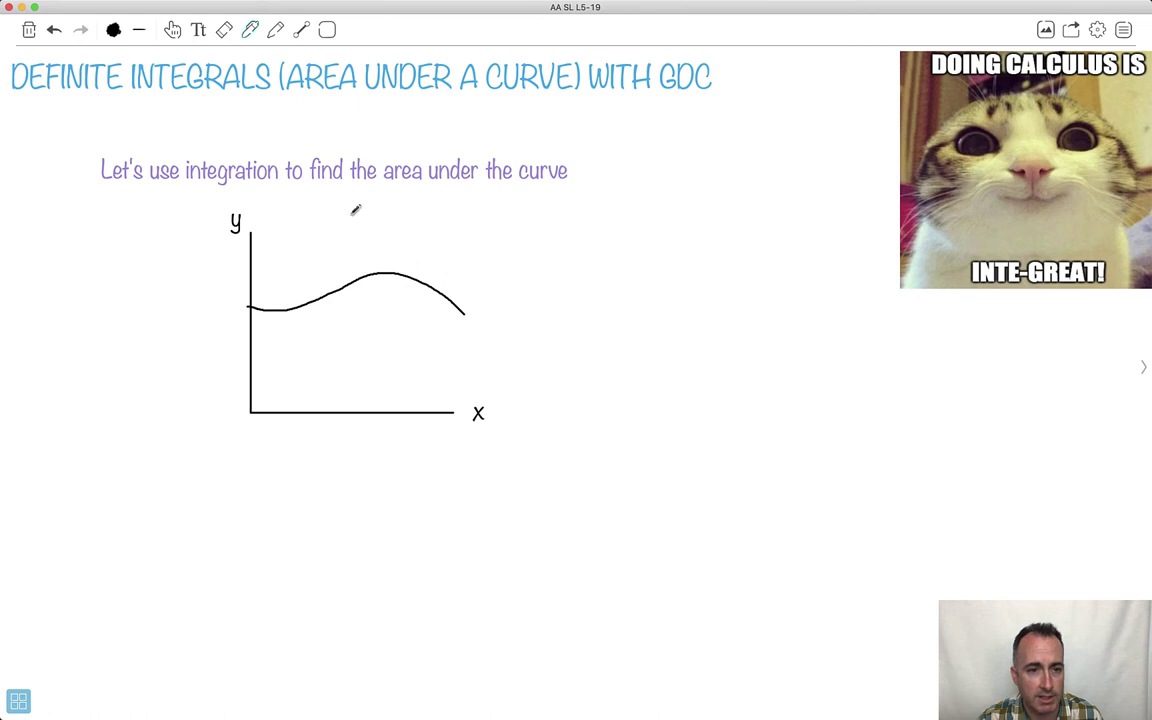
{"action": "left_click", "coordinate": [113, 30]}
{"action": "left_click", "coordinate": [105, 142]}
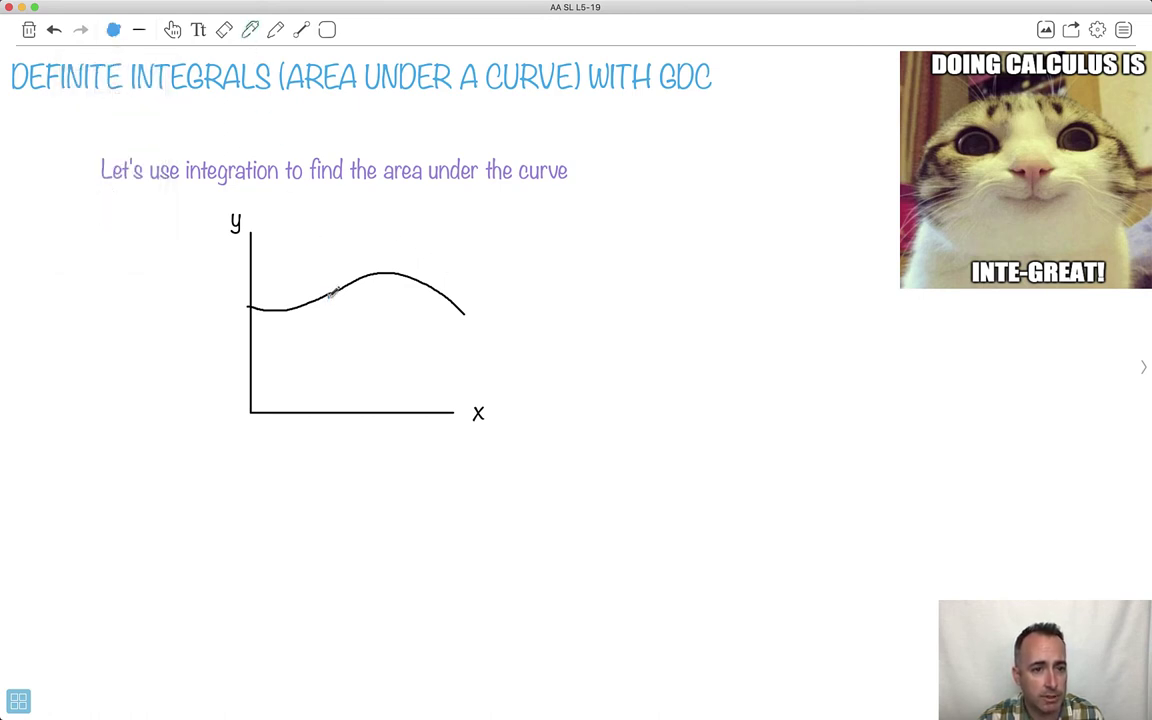
Draw light-blue vertical lines from the curve to the x-axis, labelled a and b
{"action": "left_click_drag", "start_coordinate": [331, 292], "coordinate": [335, 398]}
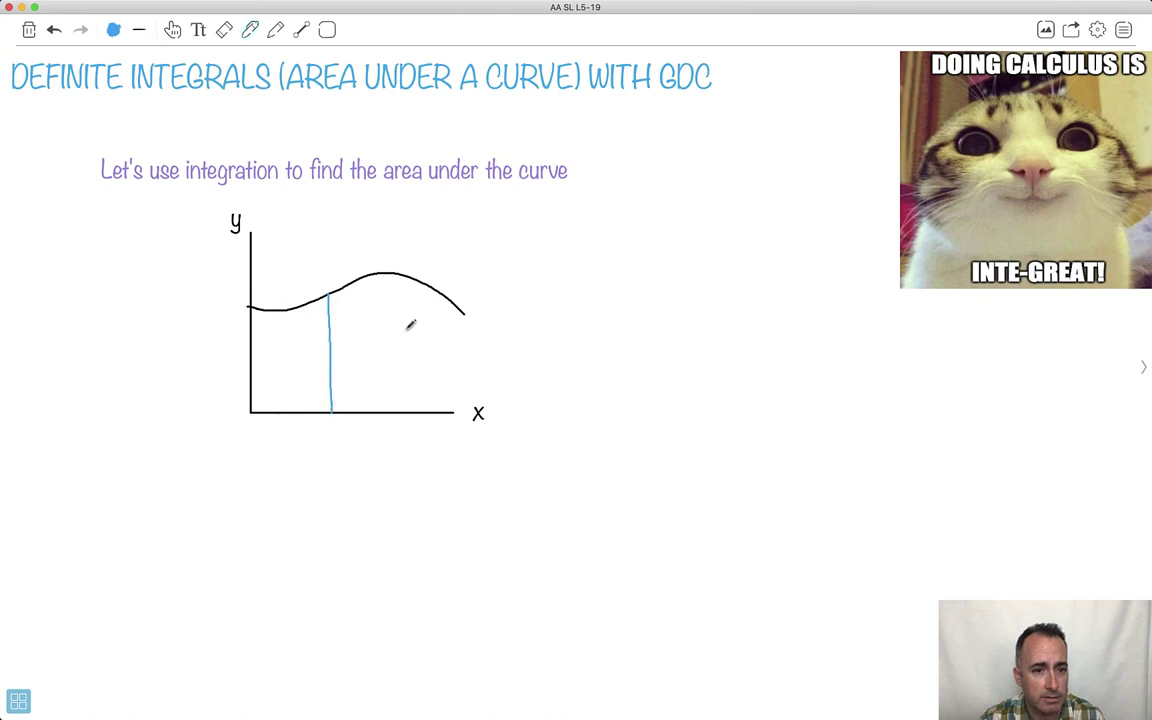
{"action": "left_click_drag", "start_coordinate": [433, 288], "coordinate": [432, 346]}
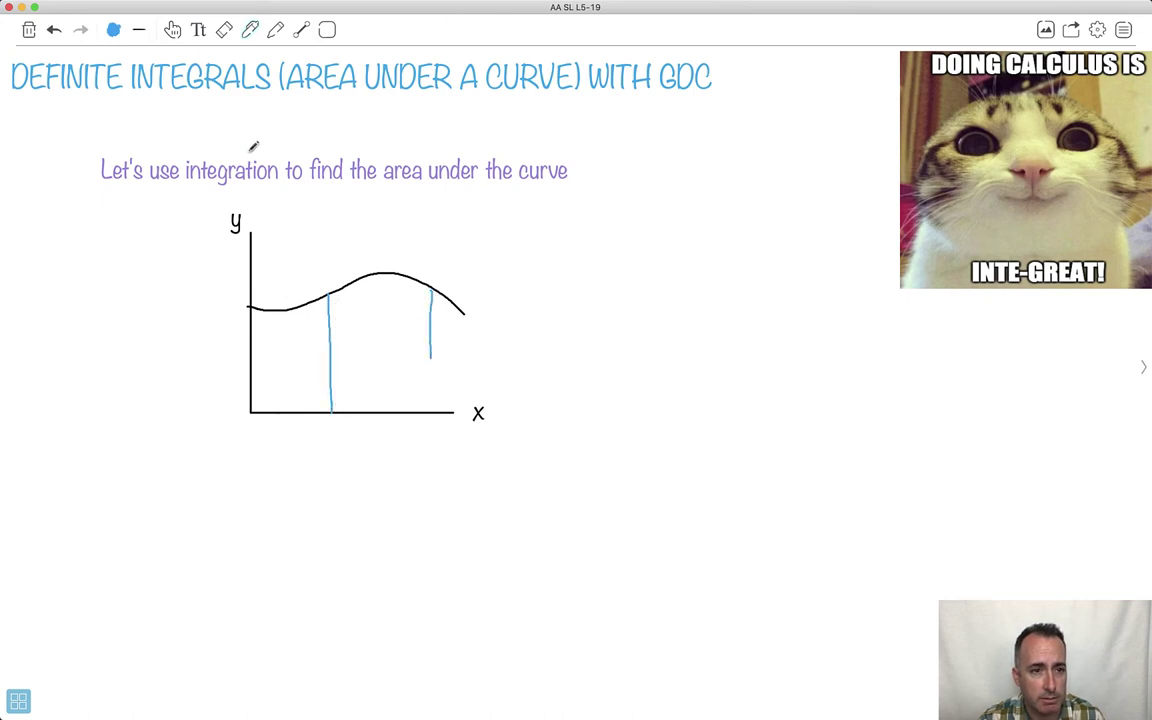
{"action": "left_click", "coordinate": [54, 31]}
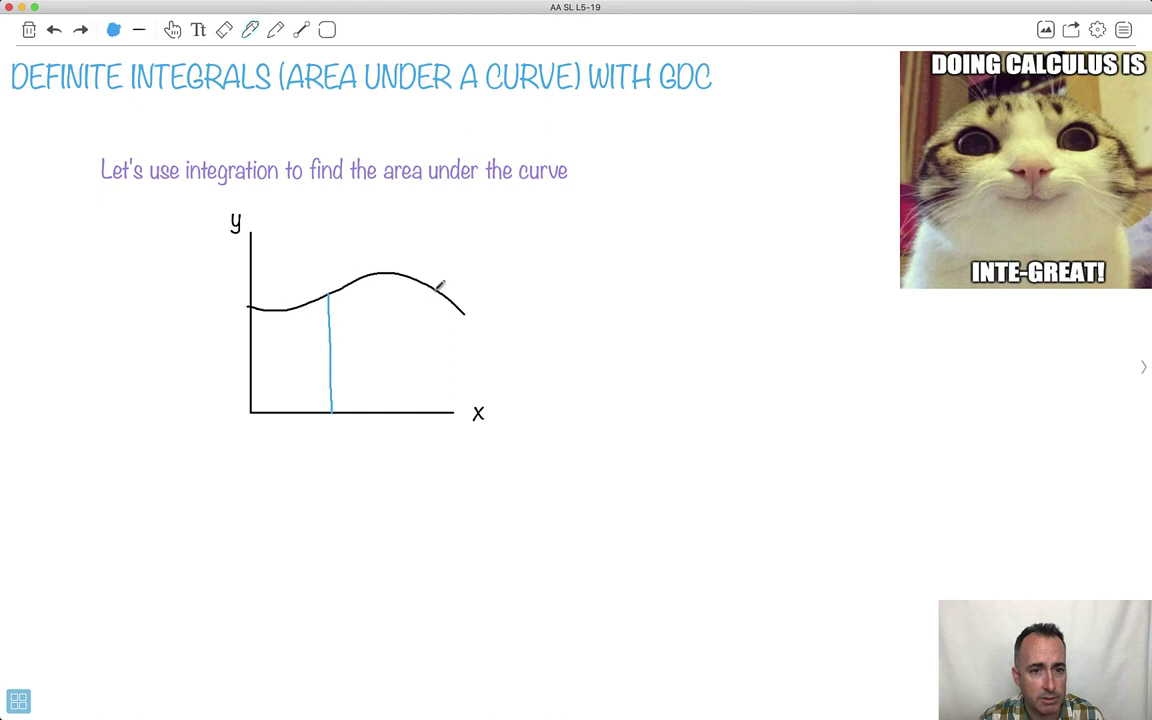
{"action": "left_click_drag", "start_coordinate": [436, 290], "coordinate": [435, 411]}
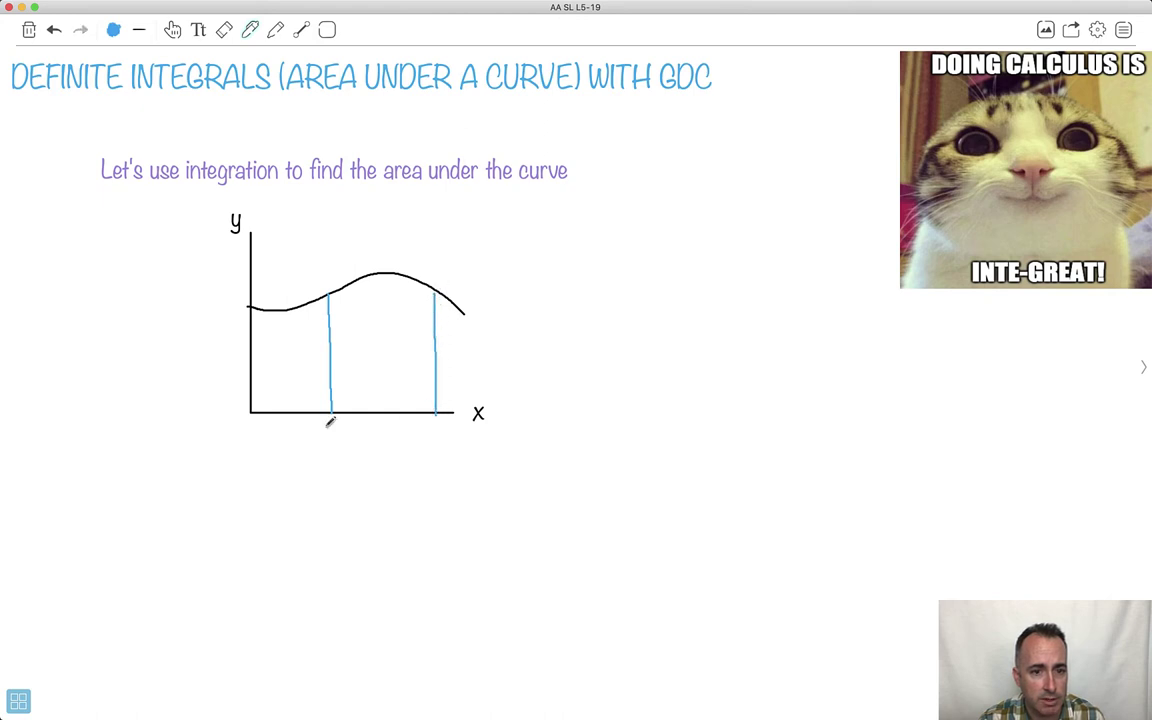
{"action": "left_click_drag", "start_coordinate": [334, 426], "coordinate": [338, 430]}
{"action": "left_click_drag", "start_coordinate": [440, 434], "coordinate": [436, 441]}
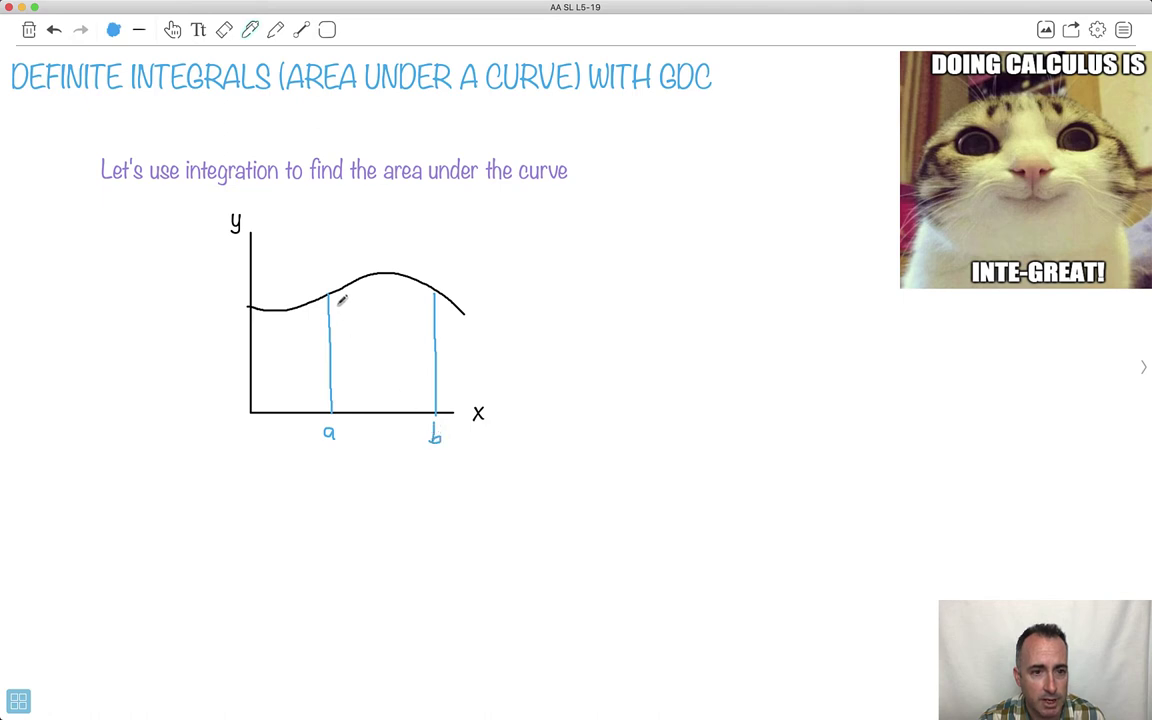
Cross-hatch the region under the curve between a and b, then set the ink to black
{"action": "mouse_move", "coordinate": [336, 292]}
{"action": "left_mouse_down"}
{"action": "mouse_move", "coordinate": [348, 300]}
{"action": "mouse_move", "coordinate": [345, 262]}
{"action": "mouse_move", "coordinate": [385, 280]}
{"action": "mouse_move", "coordinate": [378, 321]}
{"action": "mouse_move", "coordinate": [391, 309]}
{"action": "mouse_move", "coordinate": [346, 414]}
{"action": "left_mouse_up"}
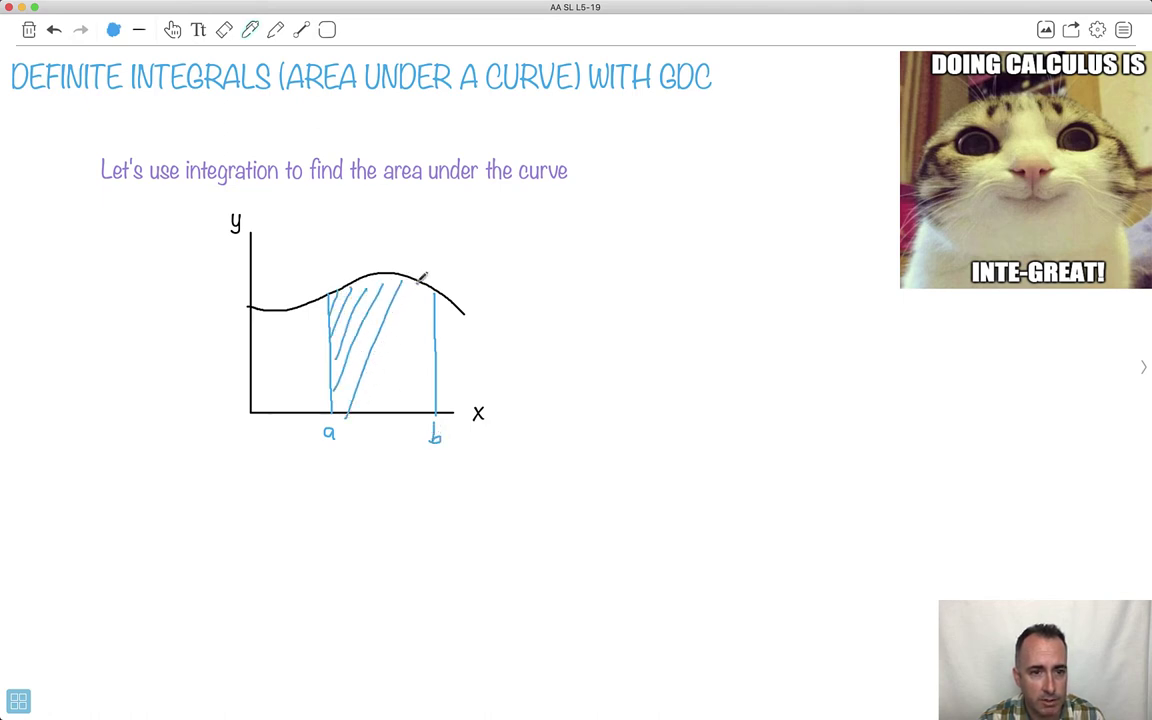
{"action": "left_click_drag", "start_coordinate": [421, 277], "coordinate": [374, 399]}
{"action": "mouse_move", "coordinate": [433, 287]}
{"action": "left_mouse_down"}
{"action": "mouse_move", "coordinate": [399, 374]}
{"action": "mouse_move", "coordinate": [425, 390]}
{"action": "left_mouse_up"}
{"action": "mouse_move", "coordinate": [347, 378]}
{"action": "left_mouse_down"}
{"action": "mouse_move", "coordinate": [355, 398]}
{"action": "mouse_move", "coordinate": [390, 396]}
{"action": "left_mouse_up"}
{"action": "mouse_move", "coordinate": [354, 318]}
{"action": "left_mouse_down"}
{"action": "mouse_move", "coordinate": [390, 349]}
{"action": "mouse_move", "coordinate": [353, 285]}
{"action": "mouse_move", "coordinate": [405, 357]}
{"action": "mouse_move", "coordinate": [376, 287]}
{"action": "mouse_move", "coordinate": [407, 331]}
{"action": "mouse_move", "coordinate": [390, 283]}
{"action": "mouse_move", "coordinate": [410, 313]}
{"action": "mouse_move", "coordinate": [424, 312]}
{"action": "mouse_move", "coordinate": [418, 283]}
{"action": "mouse_move", "coordinate": [391, 372]}
{"action": "left_mouse_up"}
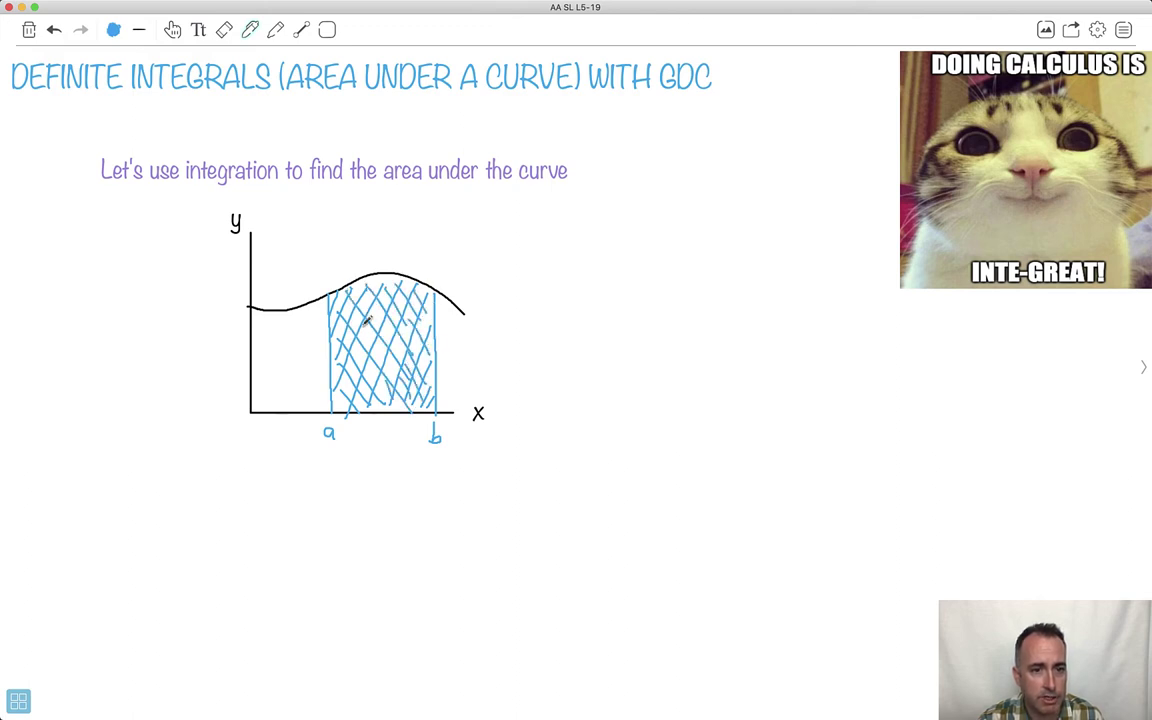
{"action": "left_click", "coordinate": [113, 30]}
{"action": "left_click", "coordinate": [113, 82]}
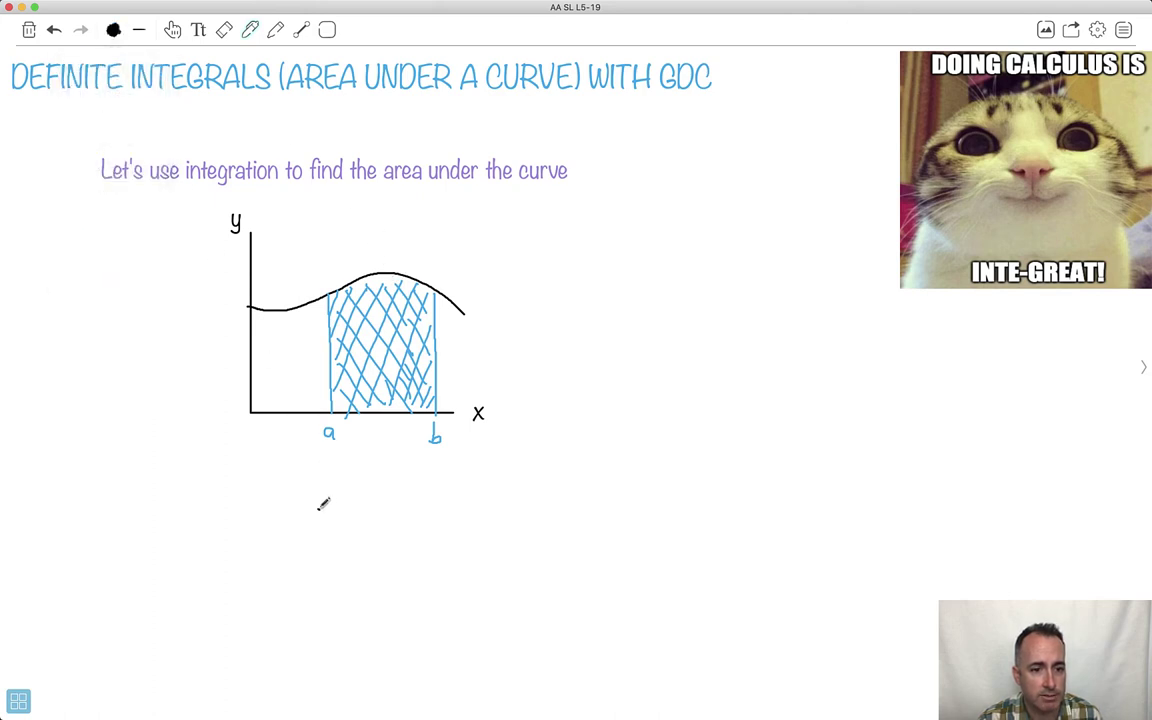
Label the curve f(x), write ∫ₐᵇ f(x)dx below the graph, and turn to the Definite integral page
{"action": "mouse_move", "coordinate": [322, 503]}
{"action": "left_mouse_down"}
{"action": "mouse_move", "coordinate": [315, 496]}
{"action": "mouse_move", "coordinate": [299, 553]}
{"action": "left_mouse_up"}
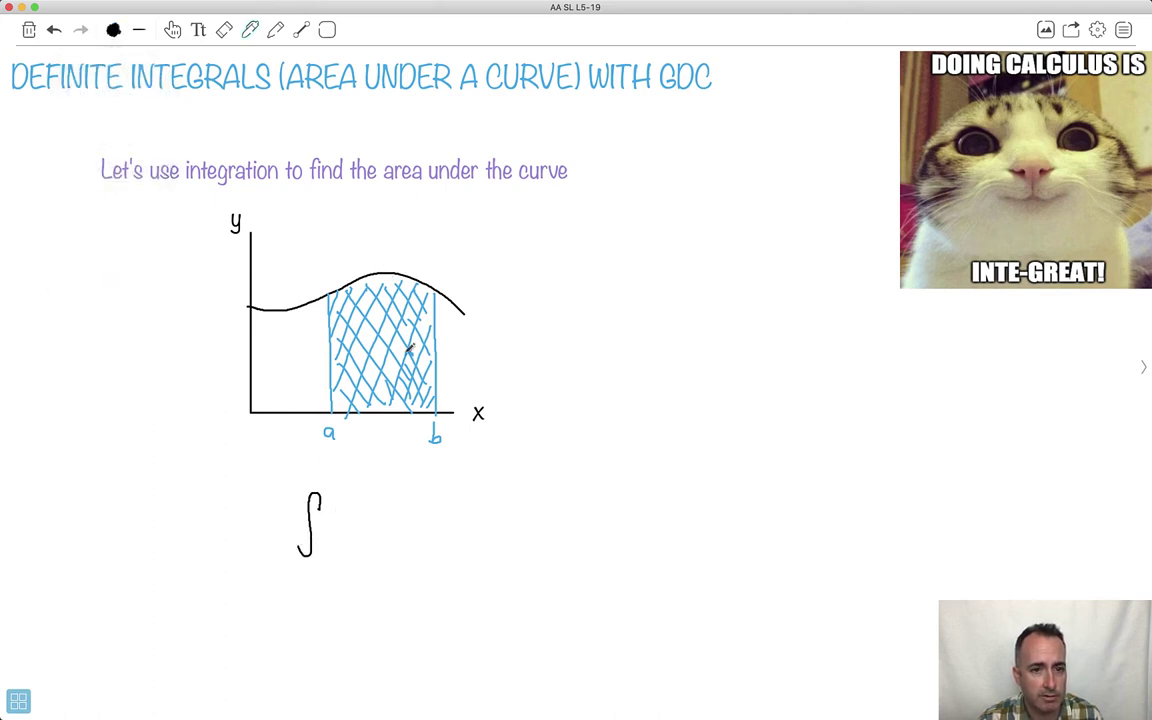
{"action": "left_click_drag", "start_coordinate": [484, 301], "coordinate": [510, 313]}
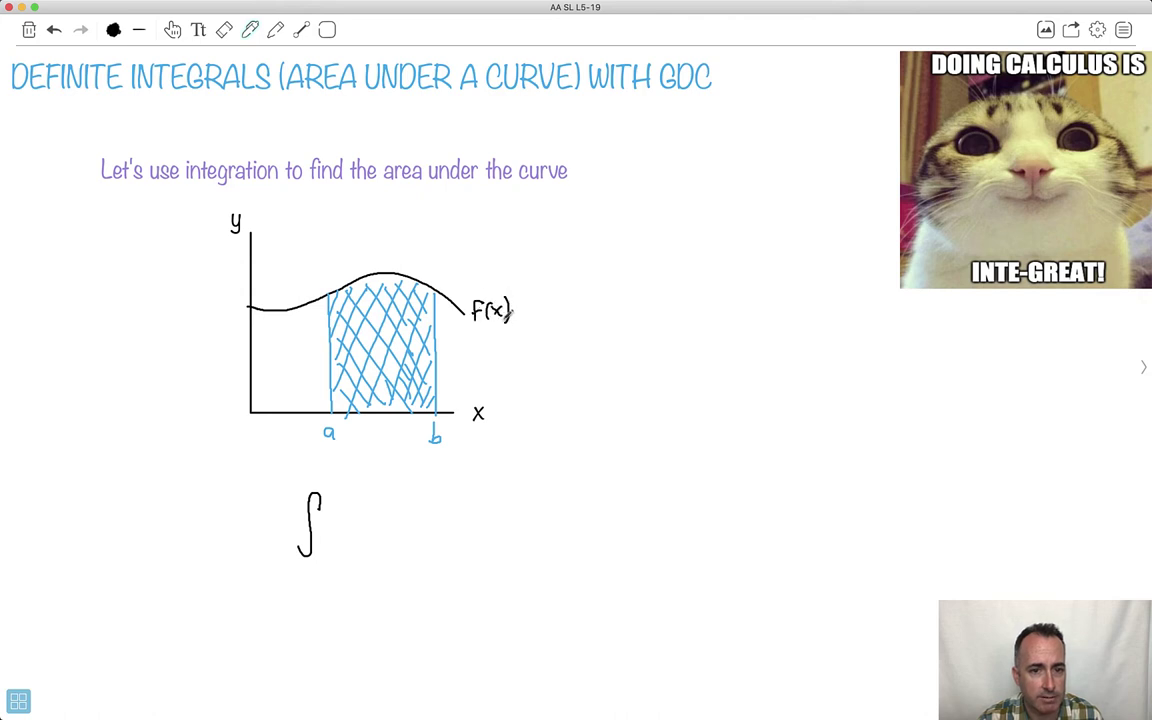
{"action": "mouse_move", "coordinate": [344, 501]}
{"action": "left_mouse_down"}
{"action": "mouse_move", "coordinate": [333, 530]}
{"action": "mouse_move", "coordinate": [372, 527]}
{"action": "mouse_move", "coordinate": [399, 503]}
{"action": "left_mouse_up"}
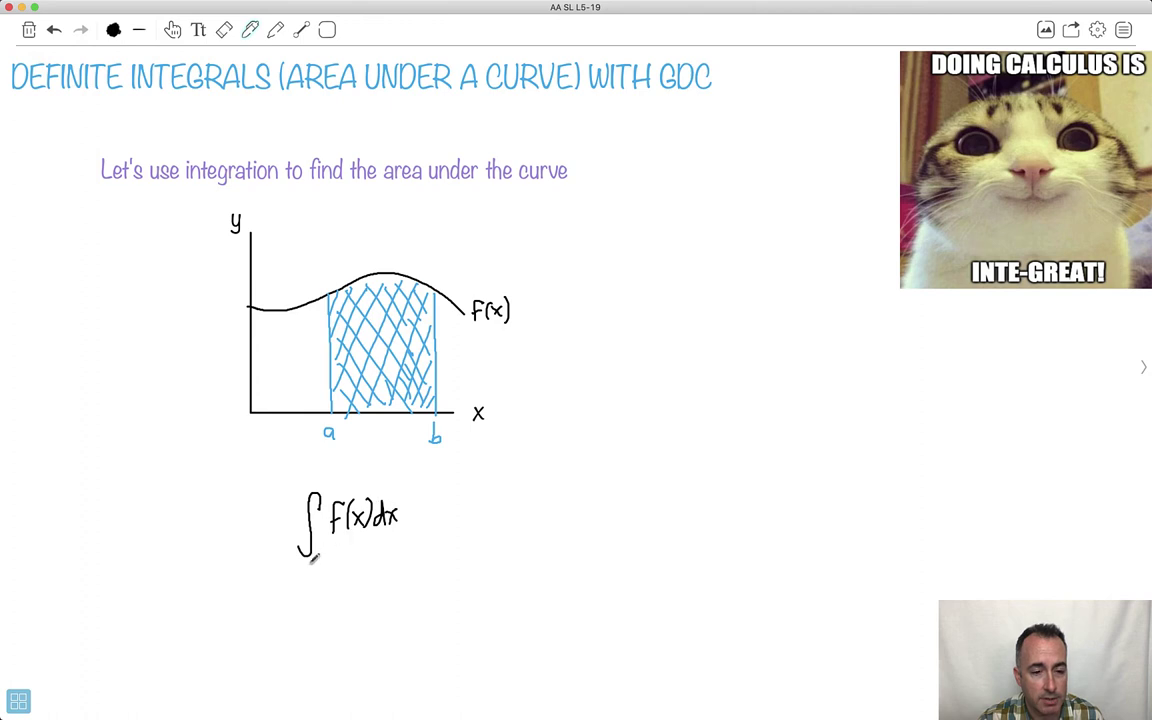
{"action": "left_click_drag", "start_coordinate": [310, 467], "coordinate": [315, 474]}
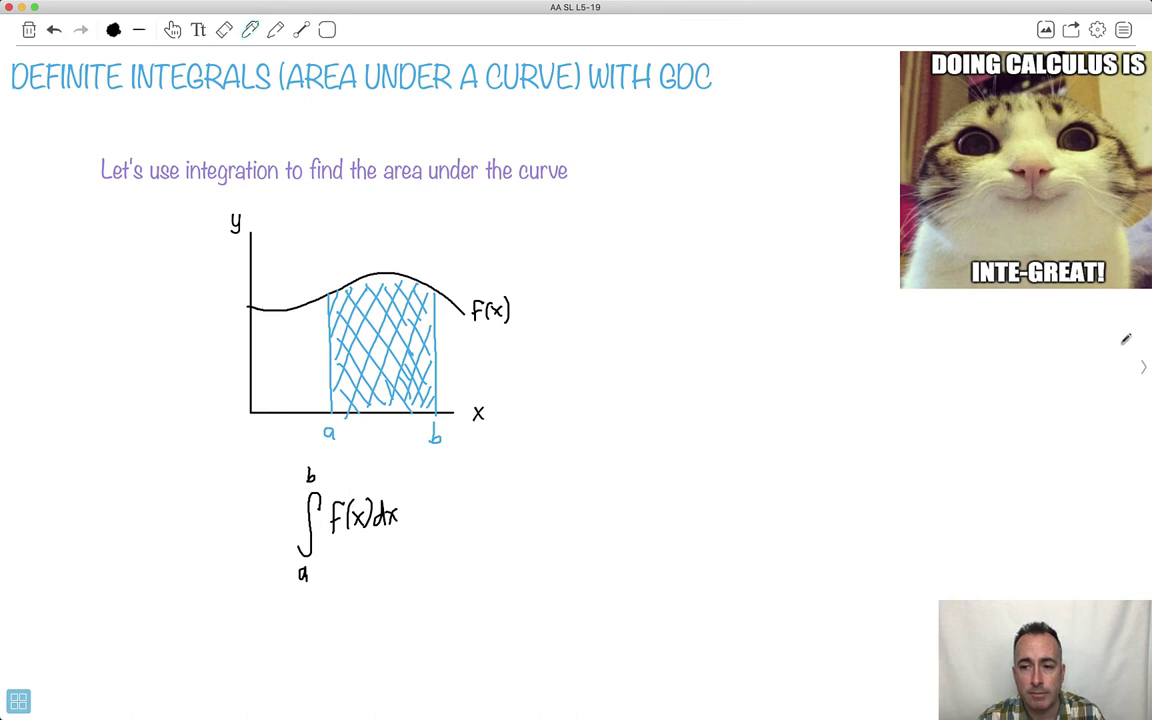
{"action": "left_click", "coordinate": [1143, 367]}
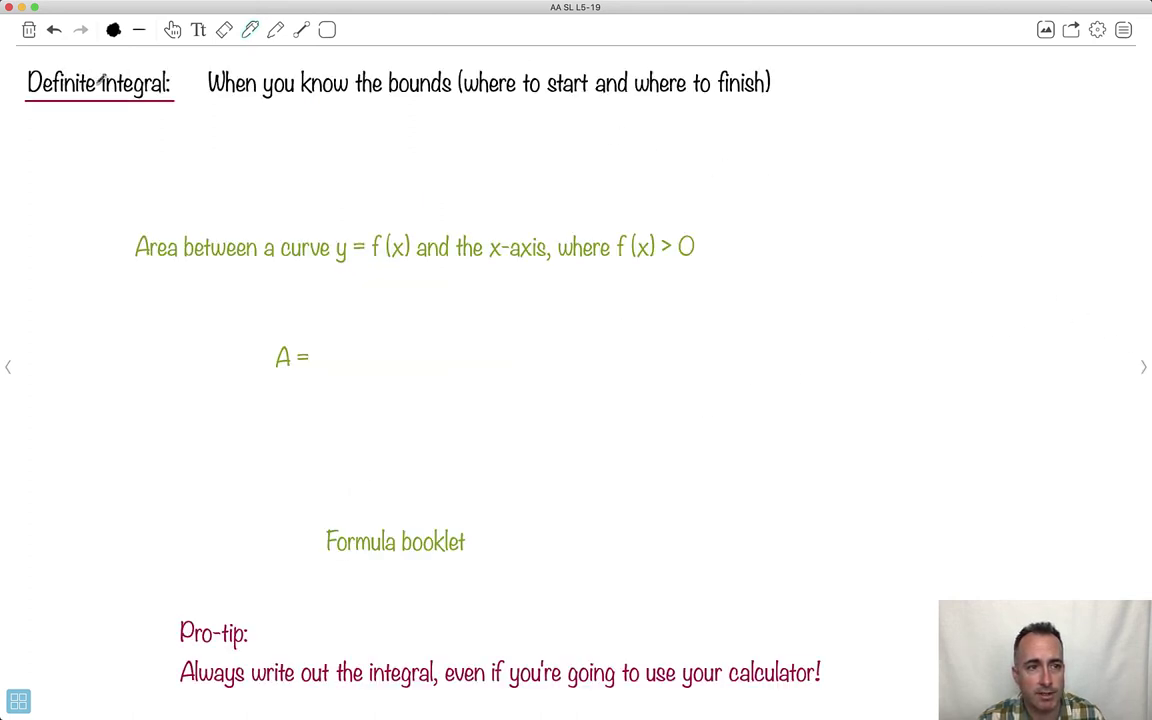
Draw a purple rectangle around the 'When you know the bounds' definition
{"action": "left_click", "coordinate": [113, 30]}
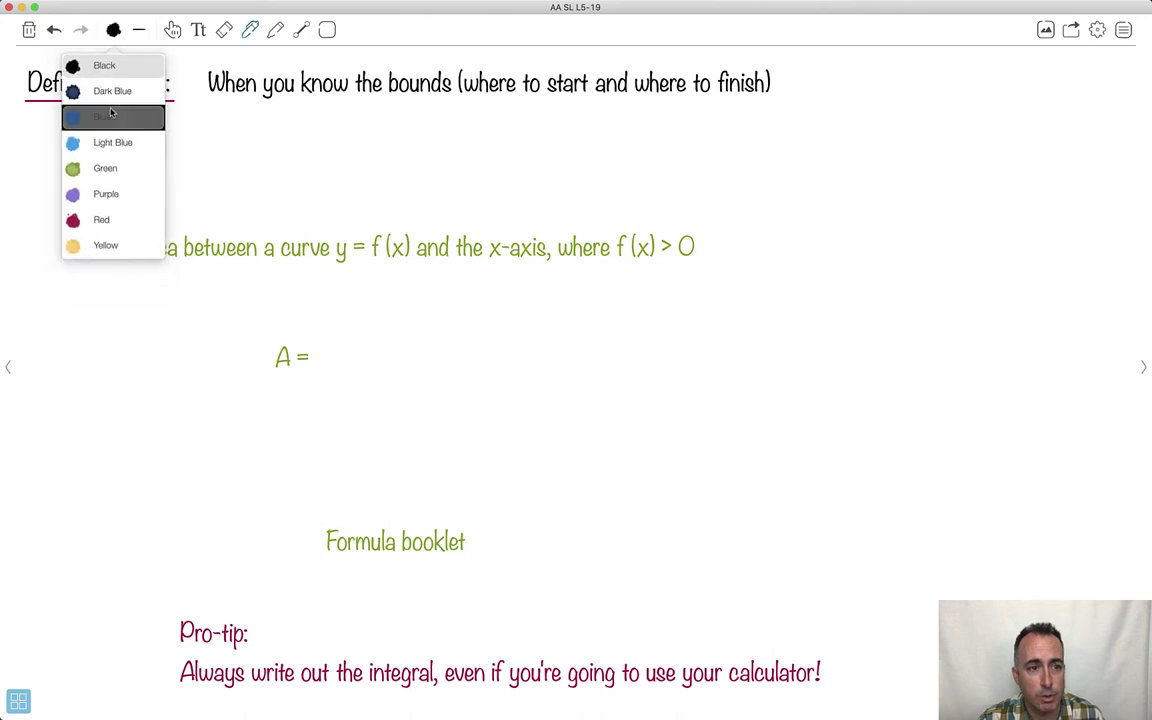
{"action": "left_click", "coordinate": [100, 175]}
{"action": "left_click", "coordinate": [327, 30]}
{"action": "left_click", "coordinate": [305, 64]}
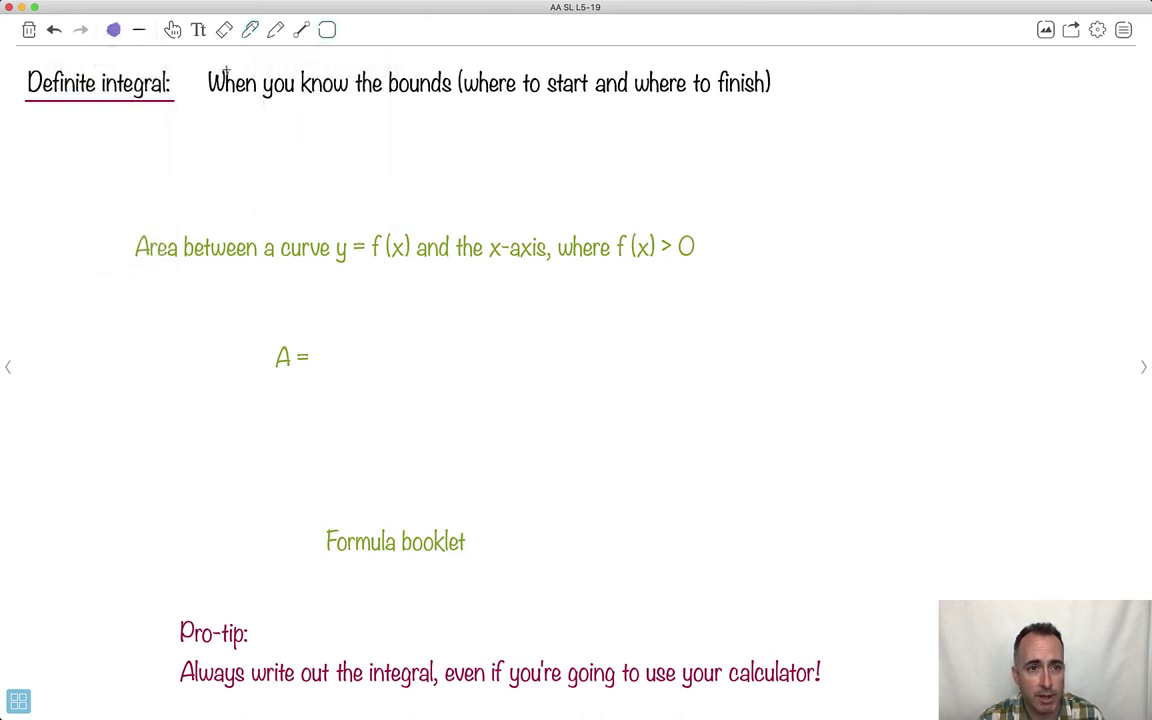
{"action": "left_click_drag", "start_coordinate": [202, 57], "coordinate": [781, 113]}
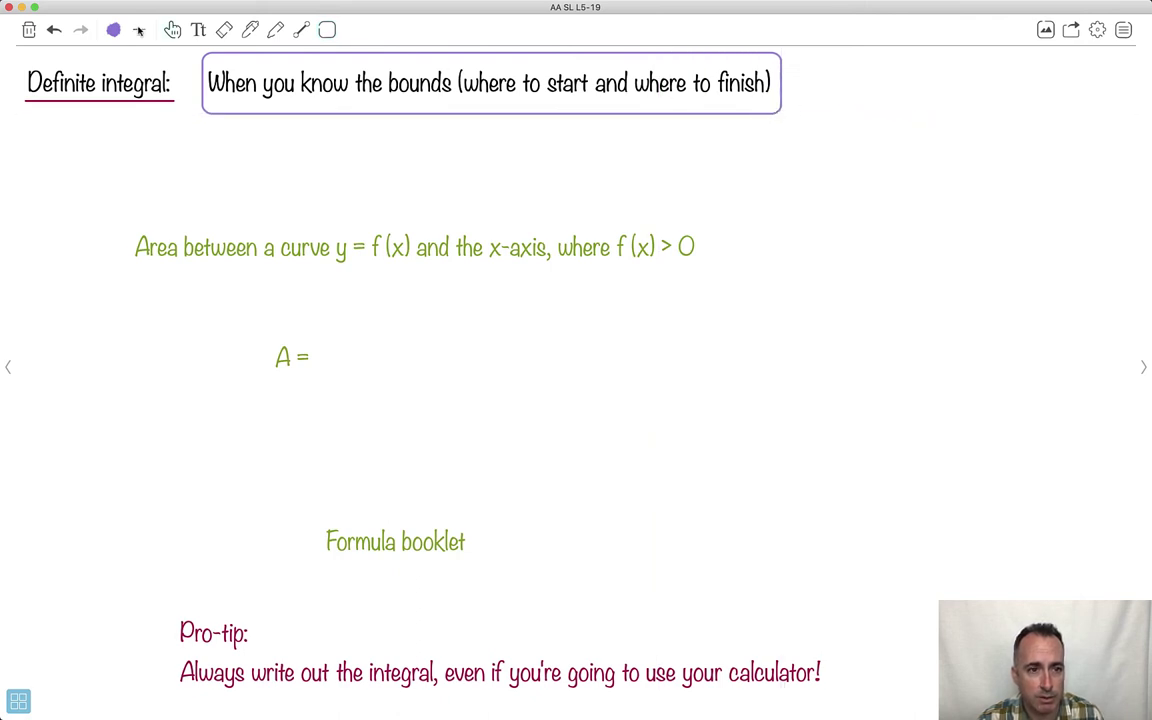
Set the ink to green, then flip back to the curve page and return
{"action": "left_click", "coordinate": [113, 36]}
{"action": "left_click", "coordinate": [107, 188]}
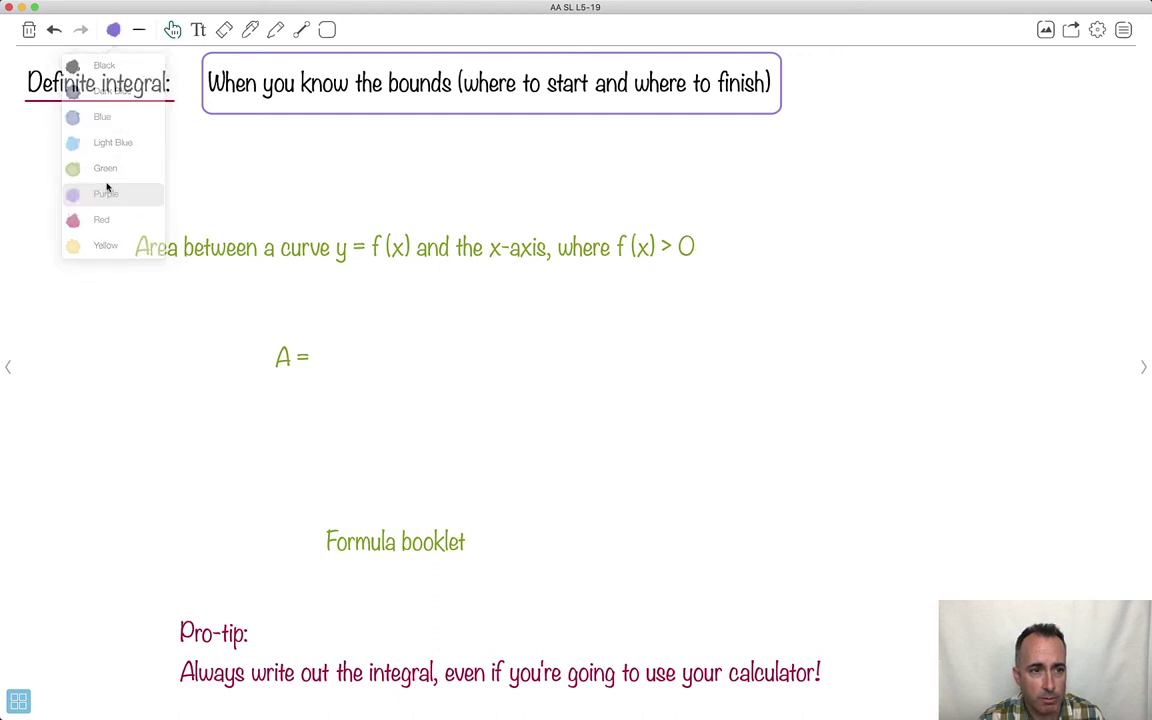
{"action": "left_click", "coordinate": [113, 32]}
{"action": "left_click", "coordinate": [105, 167]}
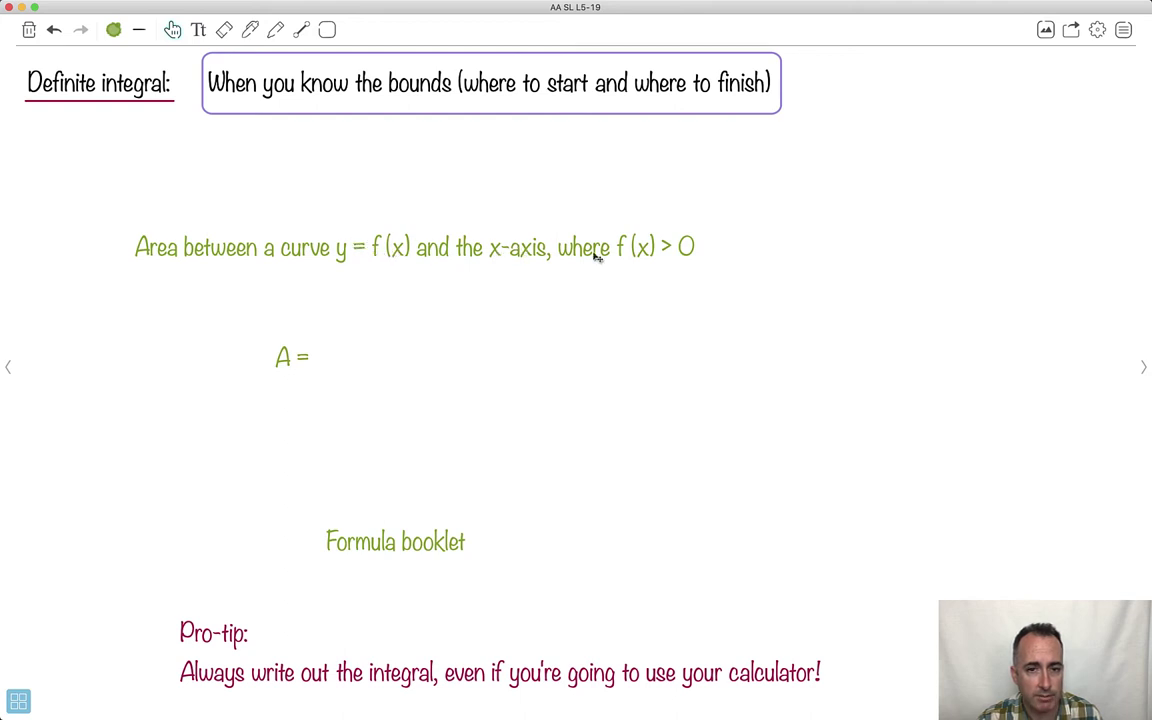
{"action": "left_click", "coordinate": [8, 367]}
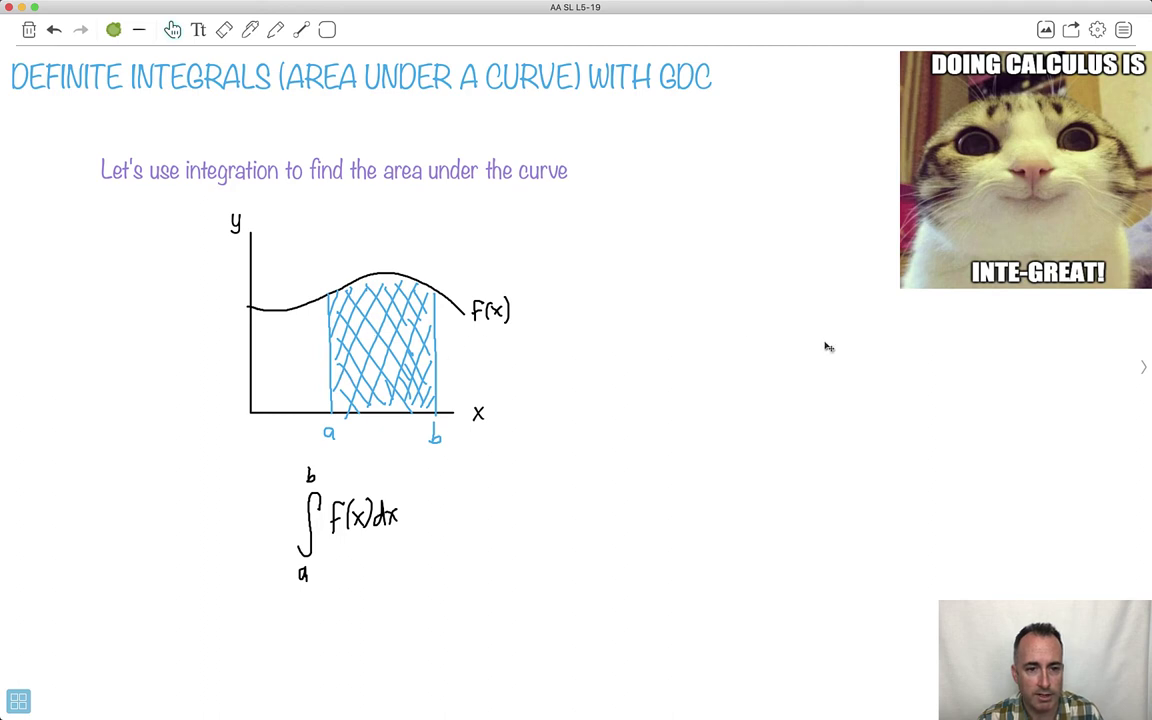
{"action": "left_click", "coordinate": [1145, 368]}
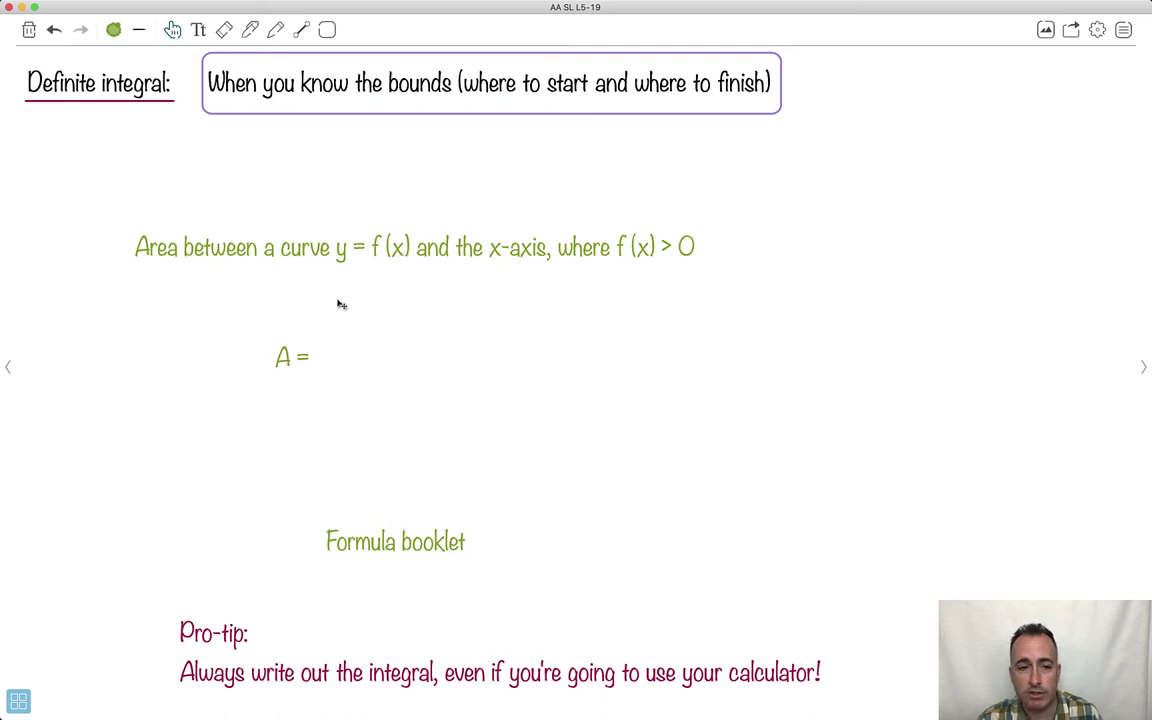
Handwrite ∫ₐᵇ y dx in green after 'A ='
{"action": "left_click", "coordinate": [251, 31]}
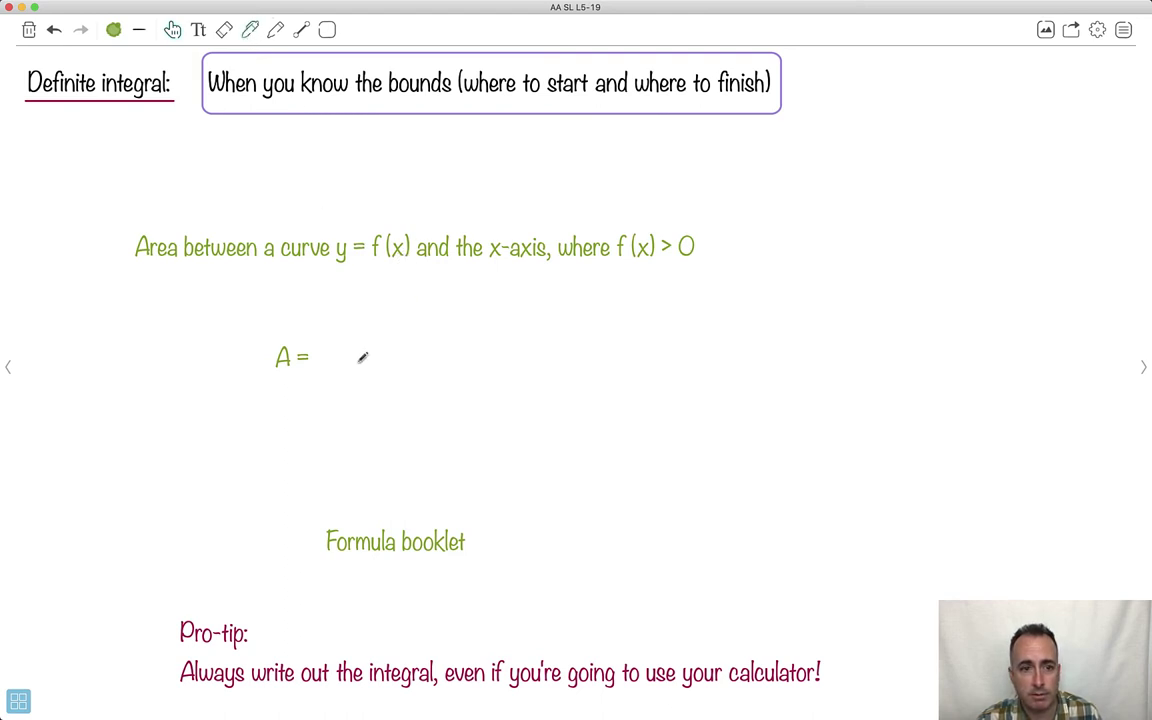
{"action": "left_click_drag", "start_coordinate": [351, 331], "coordinate": [339, 382]}
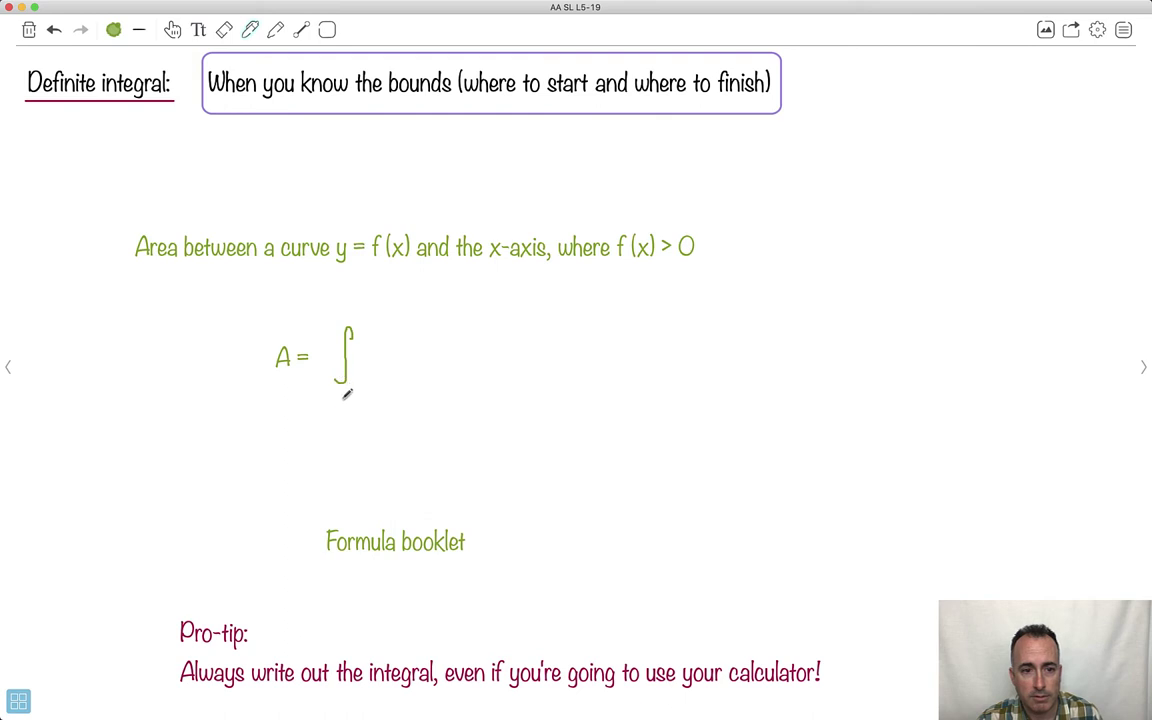
{"action": "left_click_drag", "start_coordinate": [343, 298], "coordinate": [349, 305]}
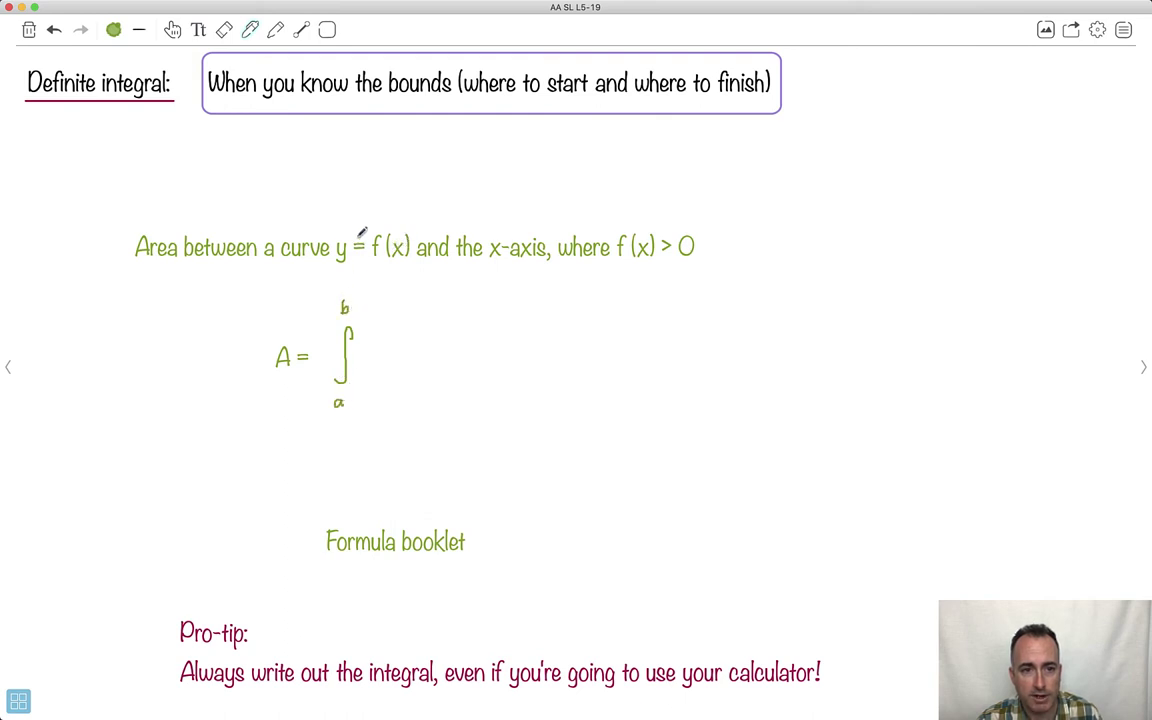
{"action": "mouse_move", "coordinate": [364, 351]}
{"action": "left_mouse_down"}
{"action": "mouse_move", "coordinate": [368, 371]}
{"action": "mouse_move", "coordinate": [397, 343]}
{"action": "left_mouse_up"}
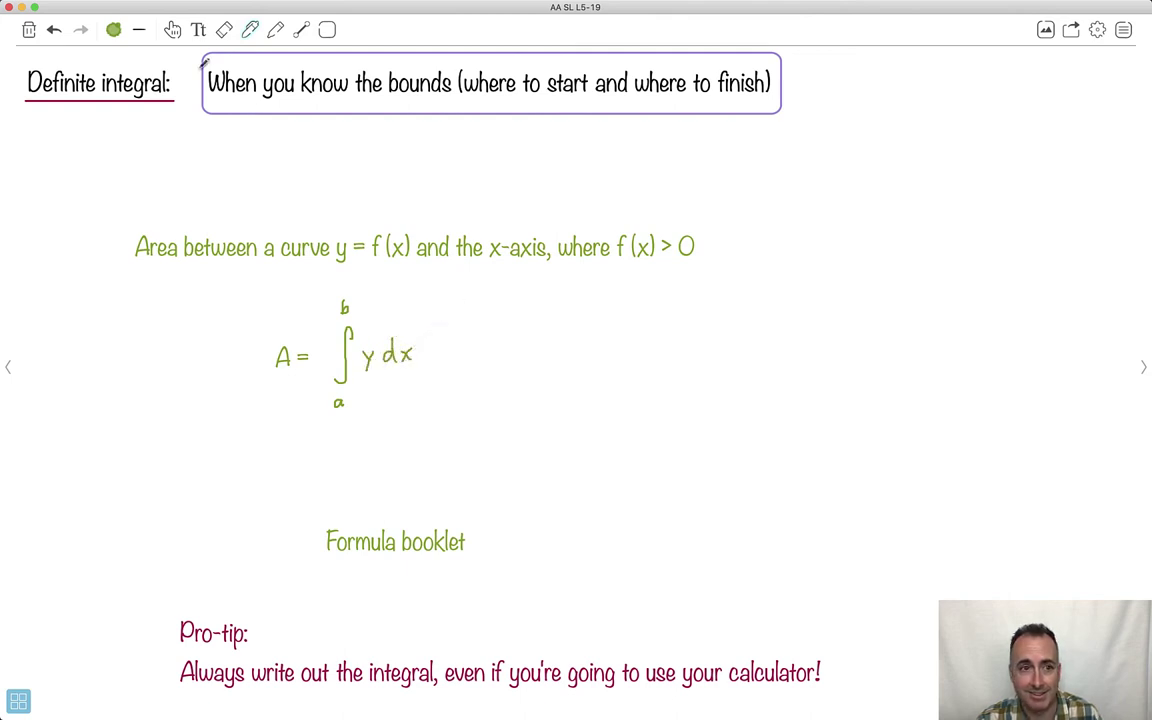
{"action": "left_click", "coordinate": [327, 30]}
Box the area sentence and integral in green, move 'Formula booklet' above it, then pick light blue
{"action": "left_click", "coordinate": [290, 64]}
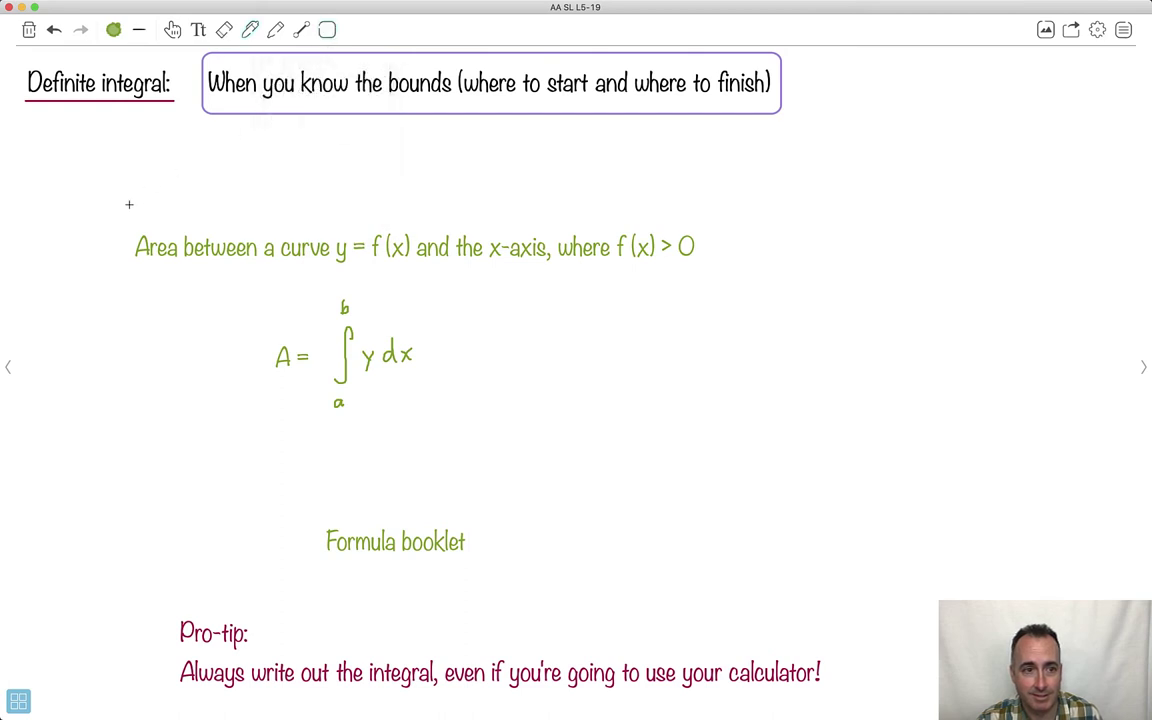
{"action": "left_click_drag", "start_coordinate": [116, 216], "coordinate": [765, 425]}
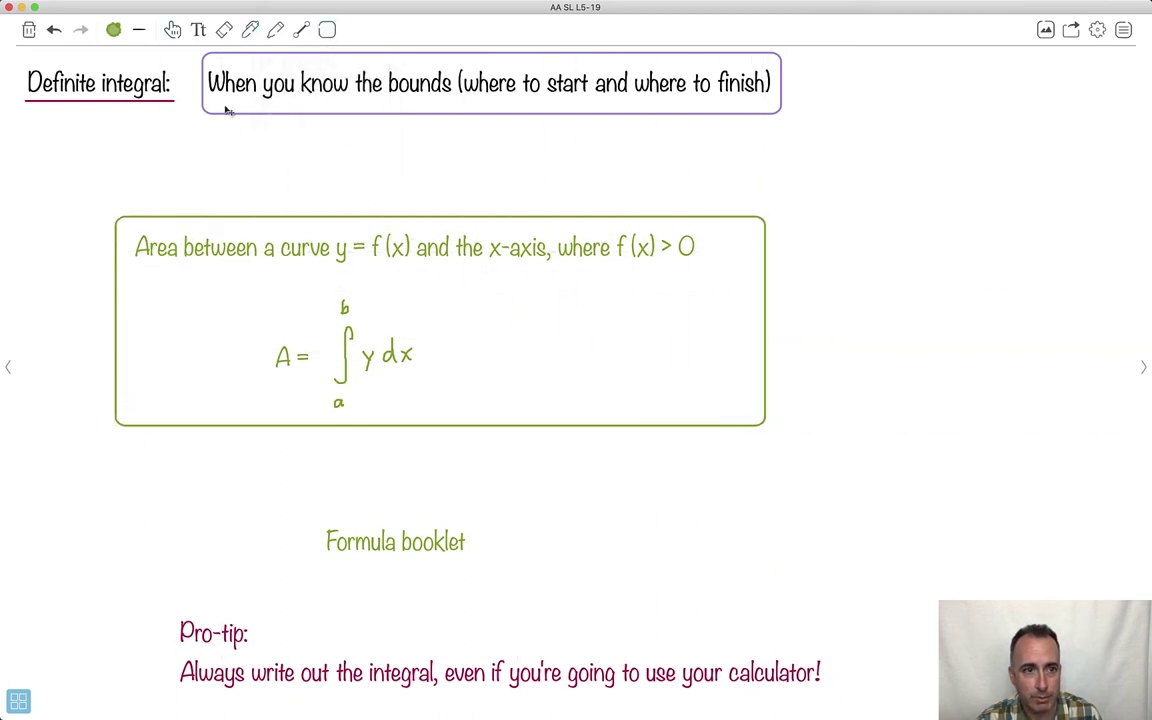
{"action": "double_click", "coordinate": [355, 541]}
{"action": "left_click", "coordinate": [637, 167]}
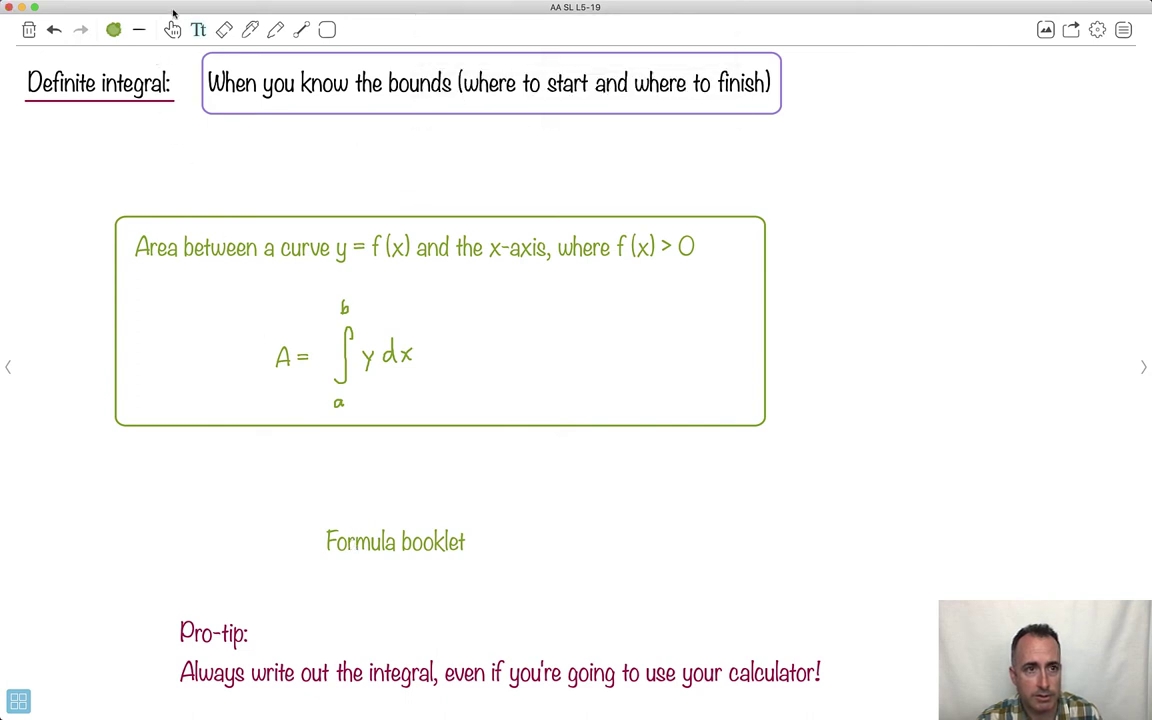
{"action": "left_click_drag", "start_coordinate": [365, 553], "coordinate": [383, 228]}
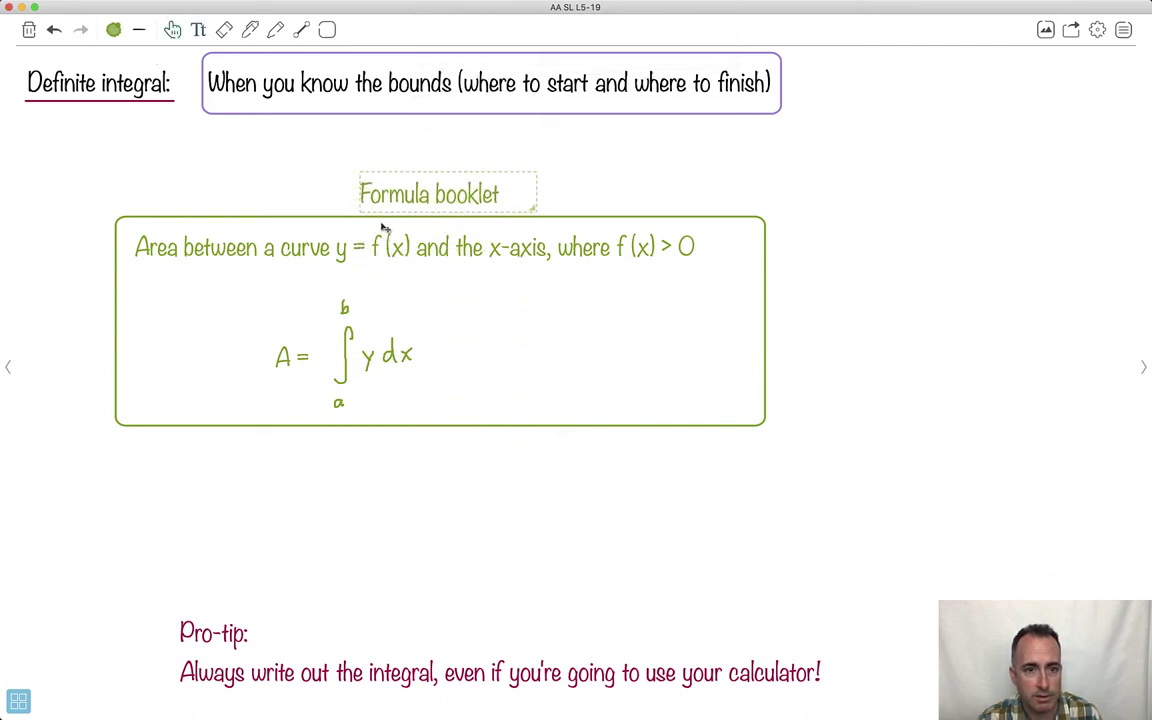
{"action": "left_click", "coordinate": [150, 125]}
{"action": "left_click", "coordinate": [113, 30]}
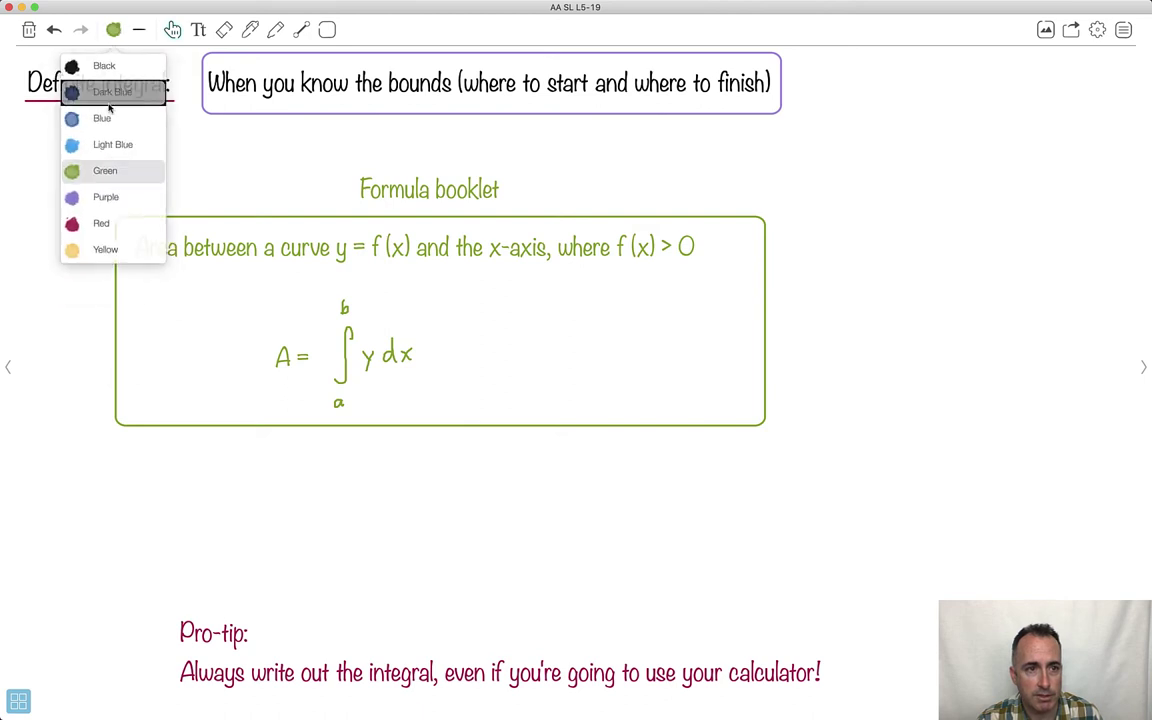
{"action": "left_click", "coordinate": [112, 144]}
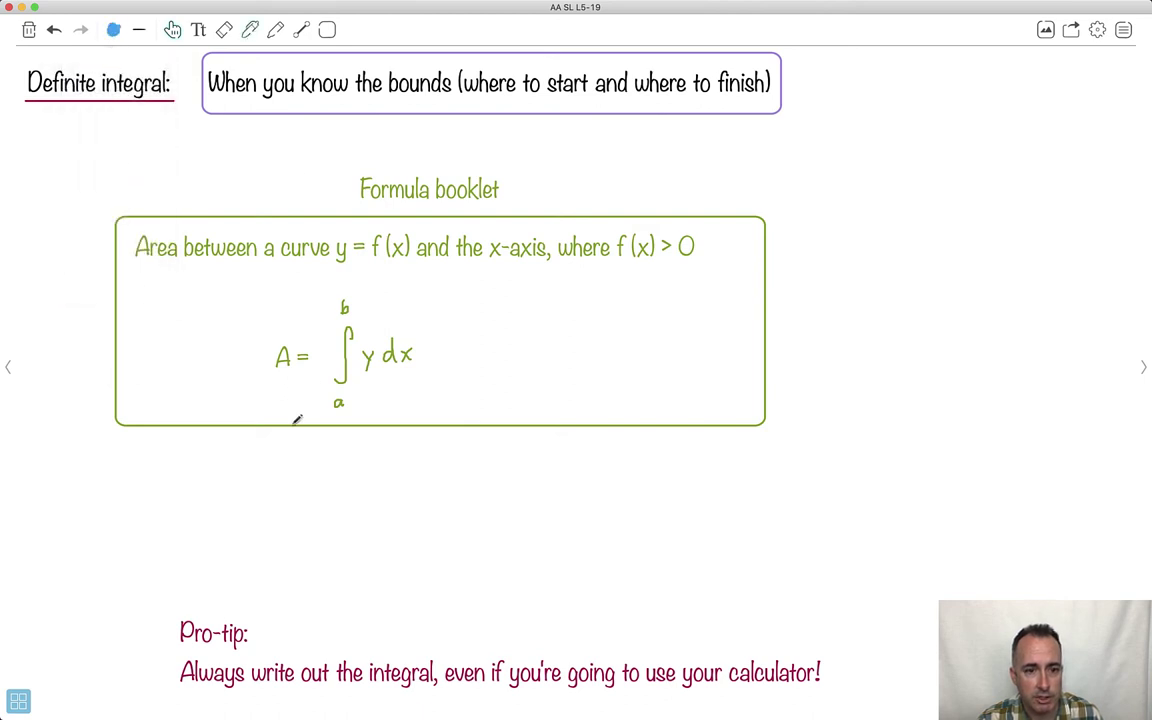
Annotate the integral with light-blue 'start here', 'end here' and 'equation' arrows
{"action": "mouse_move", "coordinate": [295, 424]}
{"action": "left_mouse_down"}
{"action": "mouse_move", "coordinate": [263, 448]}
{"action": "mouse_move", "coordinate": [286, 442]}
{"action": "mouse_move", "coordinate": [291, 454]}
{"action": "mouse_move", "coordinate": [341, 449]}
{"action": "left_mouse_up"}
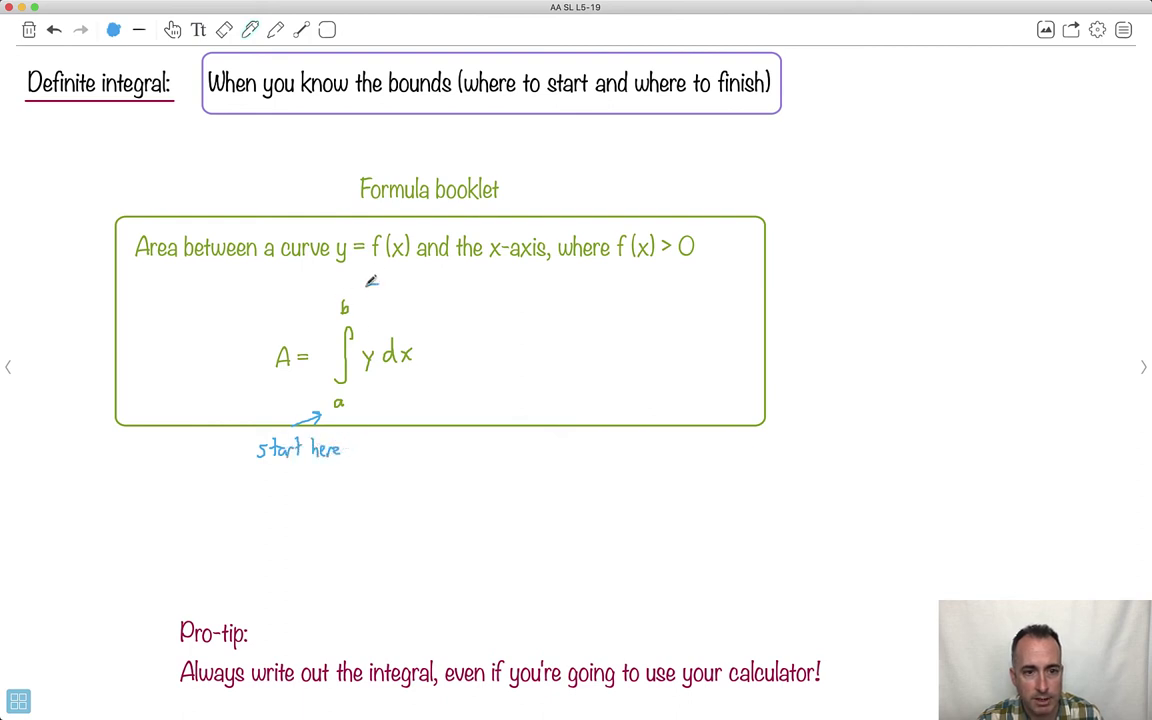
{"action": "mouse_move", "coordinate": [378, 286]}
{"action": "left_mouse_down"}
{"action": "mouse_move", "coordinate": [358, 292]}
{"action": "mouse_move", "coordinate": [452, 279]}
{"action": "left_mouse_up"}
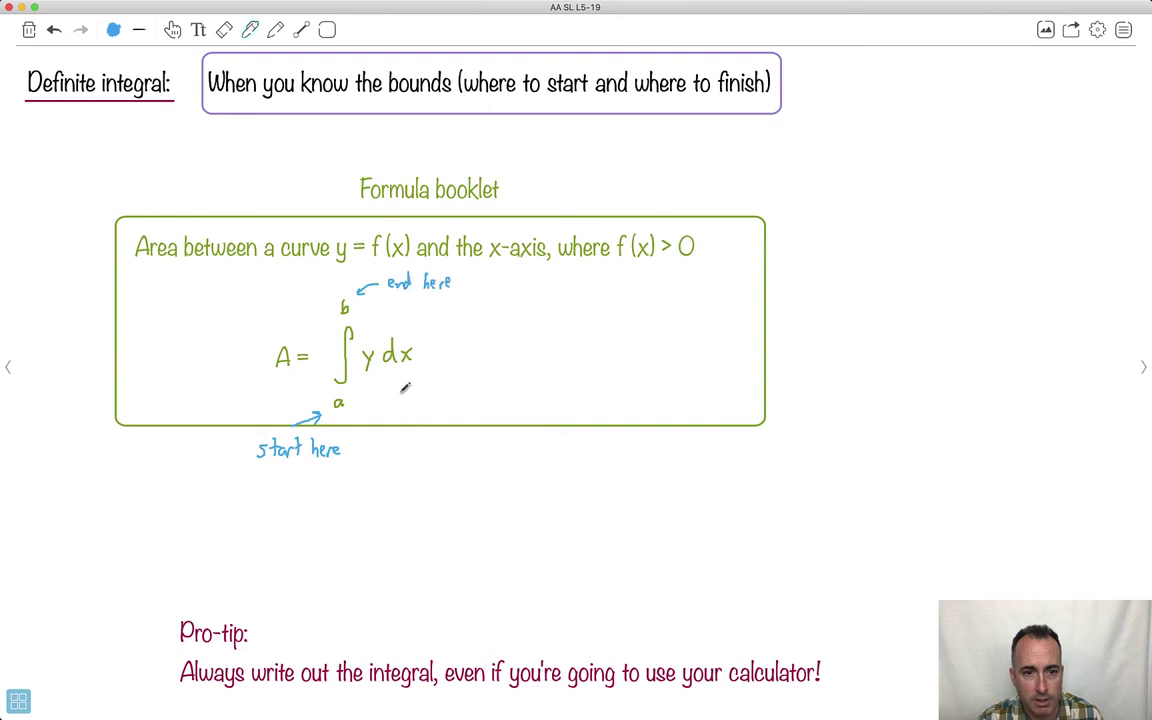
{"action": "mouse_move", "coordinate": [392, 399]}
{"action": "left_mouse_down"}
{"action": "mouse_move", "coordinate": [446, 391]}
{"action": "mouse_move", "coordinate": [472, 404]}
{"action": "mouse_move", "coordinate": [428, 418]}
{"action": "left_mouse_up"}
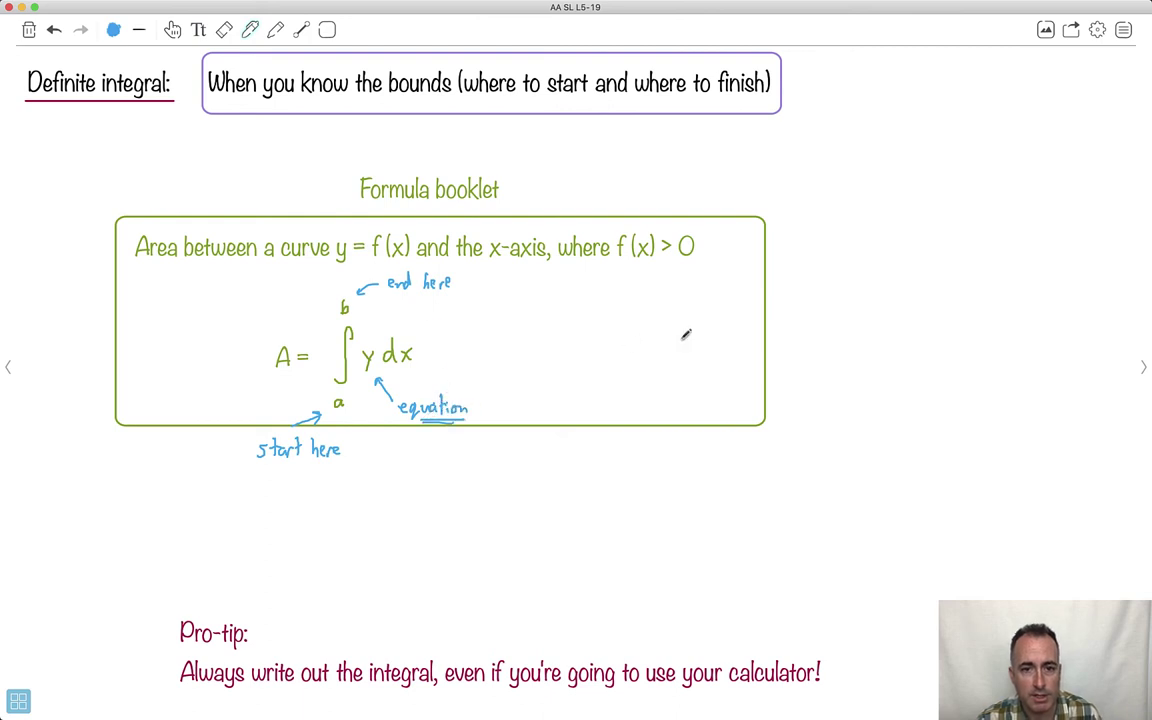
Sketch black x–y axes with a curve to the right of the box
{"action": "left_click", "coordinate": [113, 30]}
{"action": "left_click", "coordinate": [108, 63]}
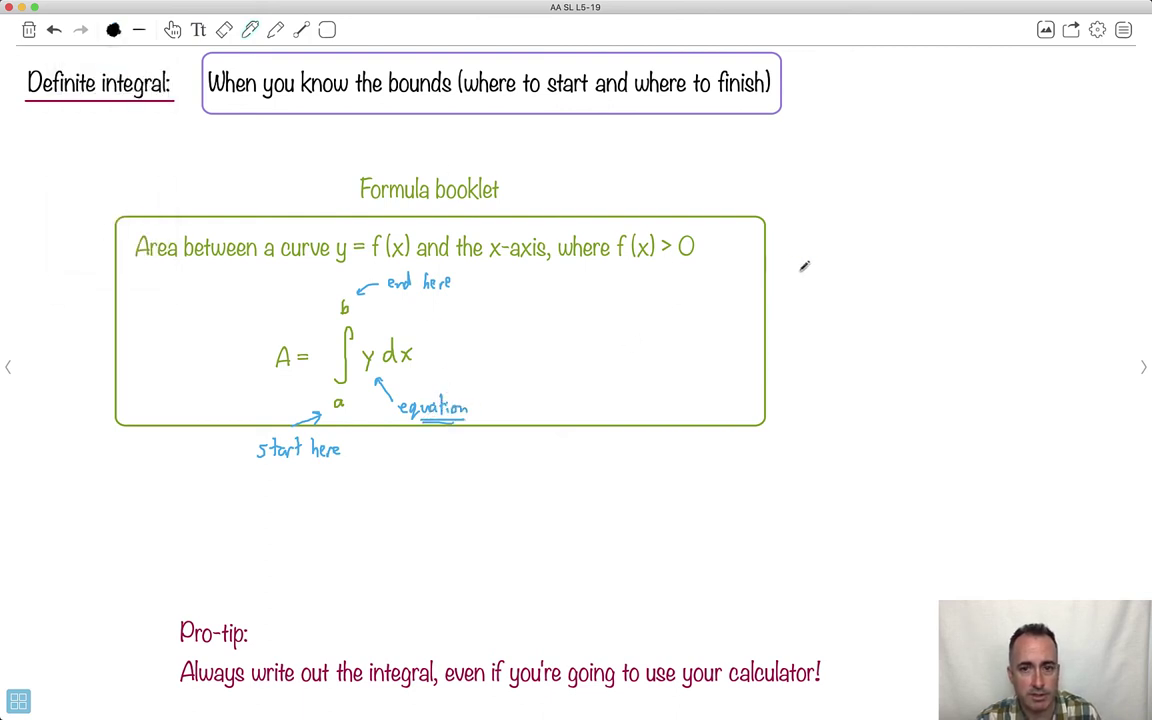
{"action": "mouse_move", "coordinate": [828, 206]}
{"action": "left_mouse_down"}
{"action": "mouse_move", "coordinate": [834, 305]}
{"action": "mouse_move", "coordinate": [958, 309]}
{"action": "mouse_move", "coordinate": [980, 322]}
{"action": "mouse_move", "coordinate": [966, 322]}
{"action": "left_mouse_up"}
{"action": "left_click_drag", "start_coordinate": [807, 185], "coordinate": [812, 192]}
{"action": "mouse_move", "coordinate": [817, 184]}
{"action": "left_mouse_down"}
{"action": "mouse_move", "coordinate": [810, 200]}
{"action": "mouse_move", "coordinate": [842, 252]}
{"action": "mouse_move", "coordinate": [896, 258]}
{"action": "mouse_move", "coordinate": [942, 218]}
{"action": "left_mouse_up"}
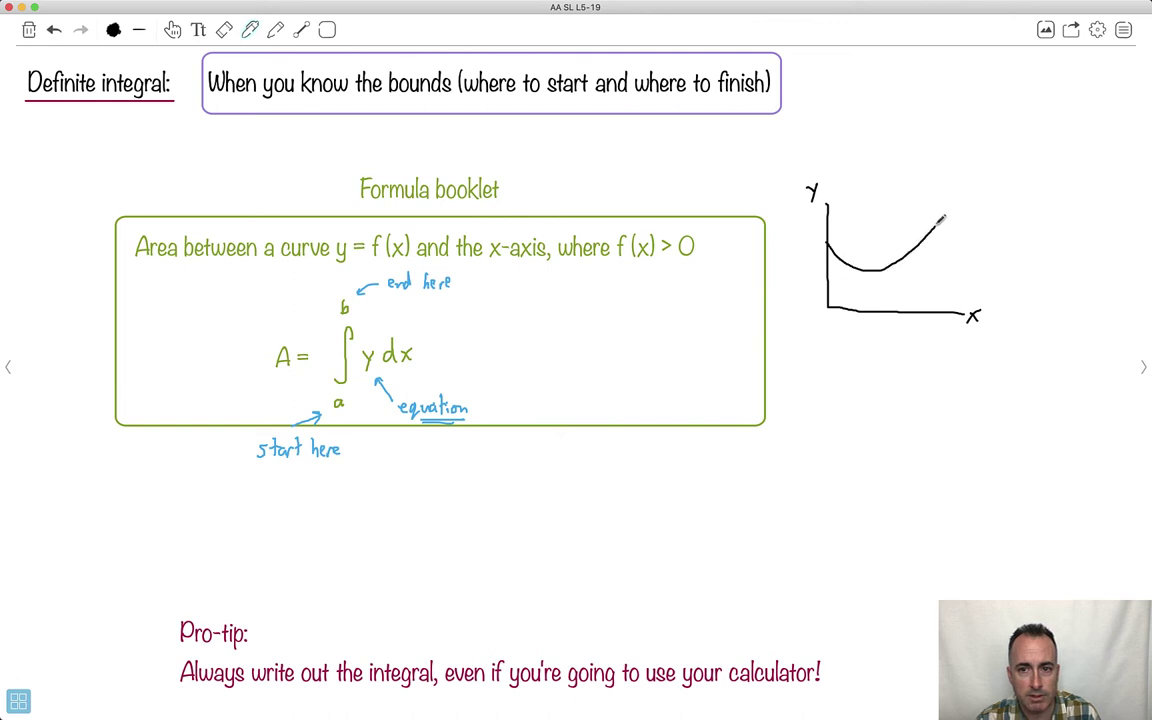
With light-blue highlighter, mark bounds a and b, cross-hatch between them, and label the region A
{"action": "left_click", "coordinate": [113, 30]}
{"action": "left_click", "coordinate": [100, 144]}
{"action": "left_click", "coordinate": [251, 31]}
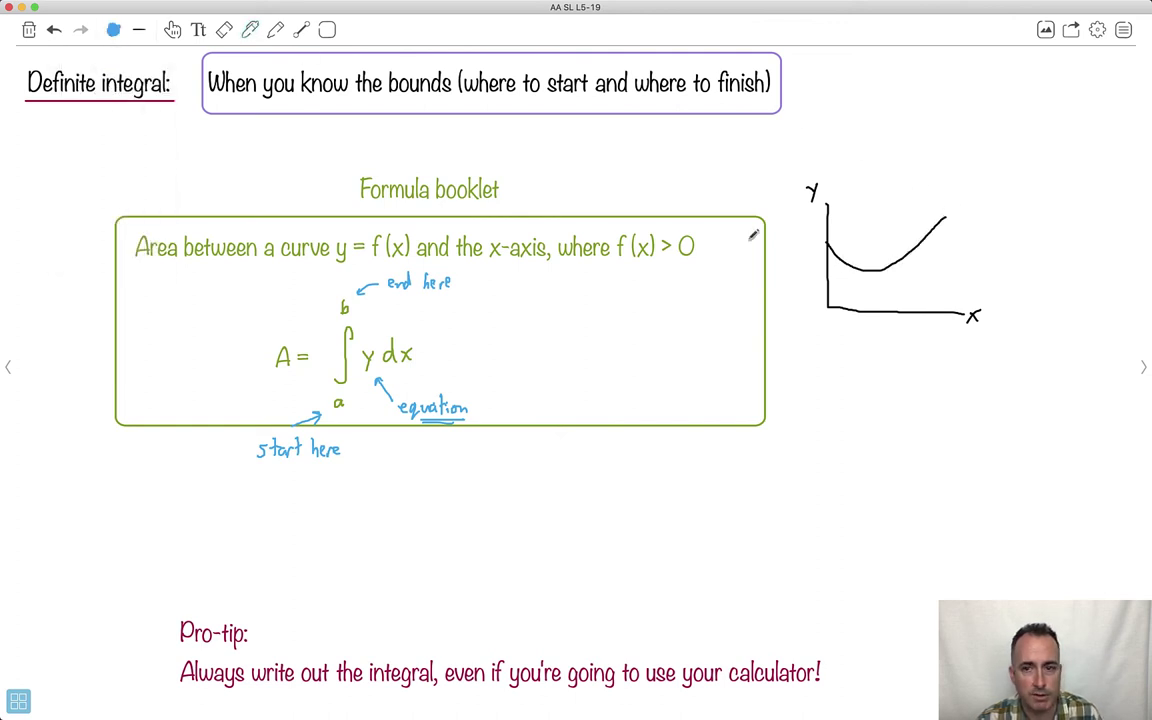
{"action": "left_click_drag", "start_coordinate": [848, 262], "coordinate": [855, 325]}
{"action": "left_click_drag", "start_coordinate": [909, 258], "coordinate": [913, 333]}
{"action": "mouse_move", "coordinate": [849, 284]}
{"action": "left_mouse_down"}
{"action": "mouse_move", "coordinate": [858, 268]}
{"action": "mouse_move", "coordinate": [903, 264]}
{"action": "left_mouse_up"}
{"action": "mouse_move", "coordinate": [884, 306]}
{"action": "left_mouse_down"}
{"action": "mouse_move", "coordinate": [864, 302]}
{"action": "mouse_move", "coordinate": [895, 305]}
{"action": "left_mouse_up"}
{"action": "mouse_move", "coordinate": [884, 264]}
{"action": "left_mouse_down"}
{"action": "mouse_move", "coordinate": [906, 300]}
{"action": "mouse_move", "coordinate": [907, 282]}
{"action": "left_mouse_up"}
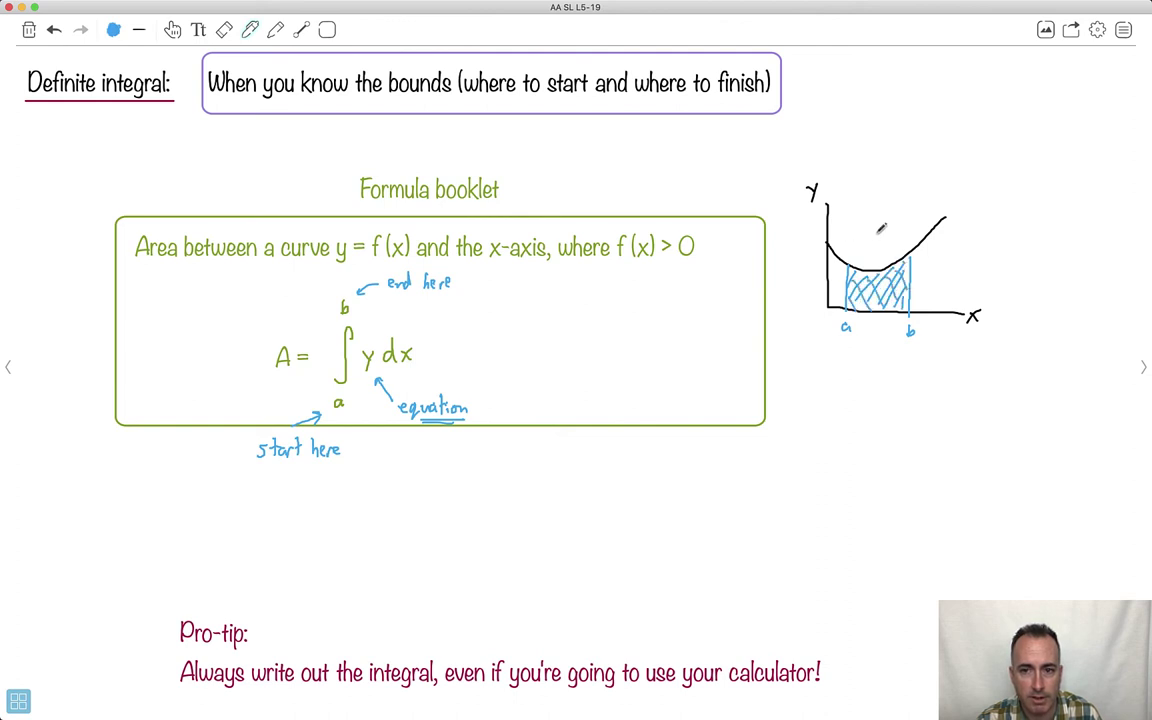
{"action": "mouse_move", "coordinate": [876, 229]}
{"action": "left_mouse_down"}
{"action": "mouse_move", "coordinate": [888, 222]}
{"action": "mouse_move", "coordinate": [901, 235]}
{"action": "left_mouse_up"}
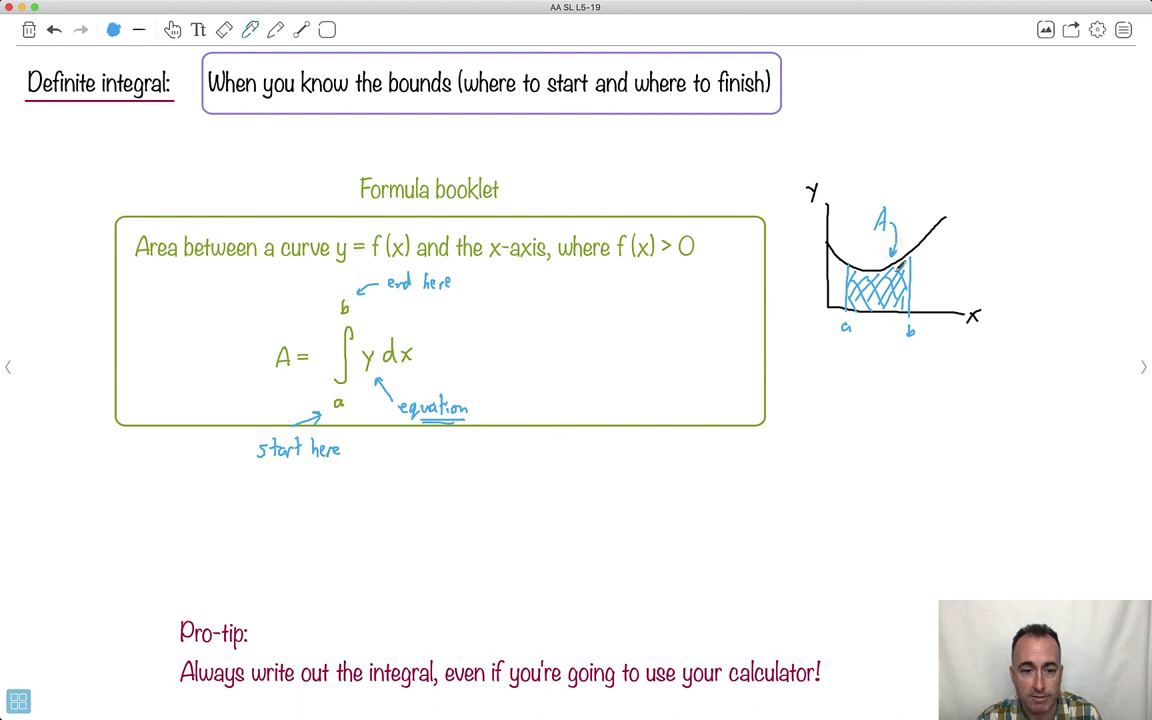
Frame the Pro-tip in a red rectangle and go to the calculator evaluation page
{"action": "left_click", "coordinate": [113, 30]}
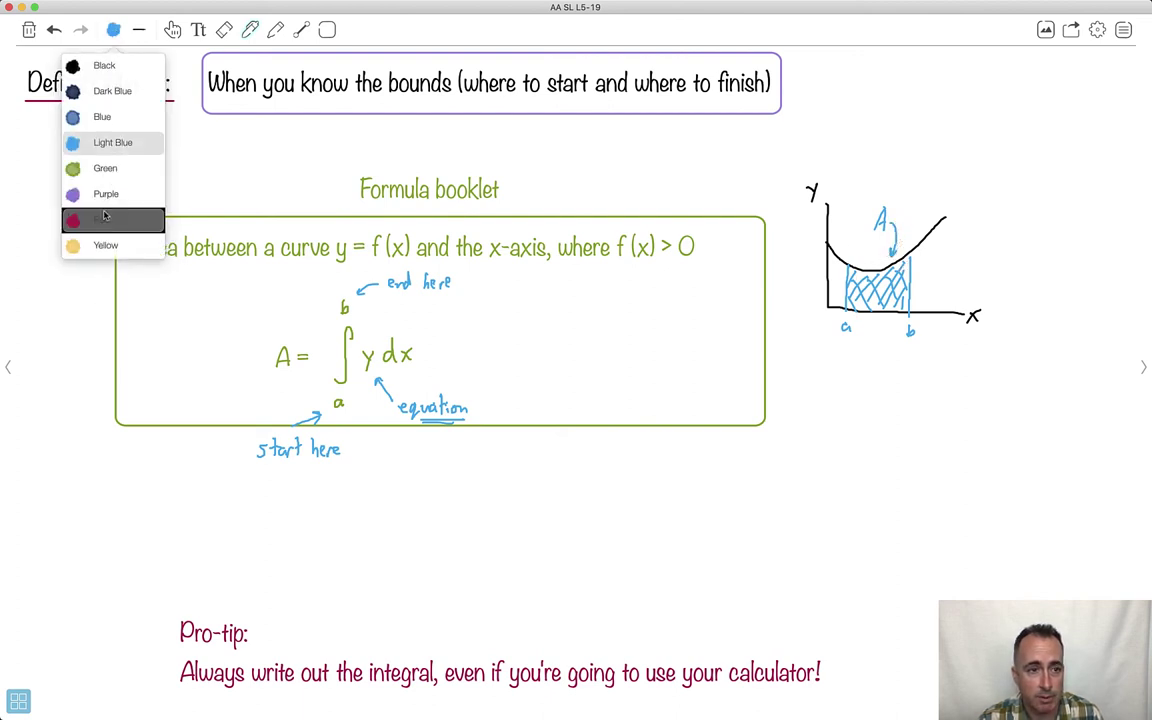
{"action": "left_click", "coordinate": [100, 219]}
{"action": "left_click", "coordinate": [327, 30]}
{"action": "left_click", "coordinate": [290, 128]}
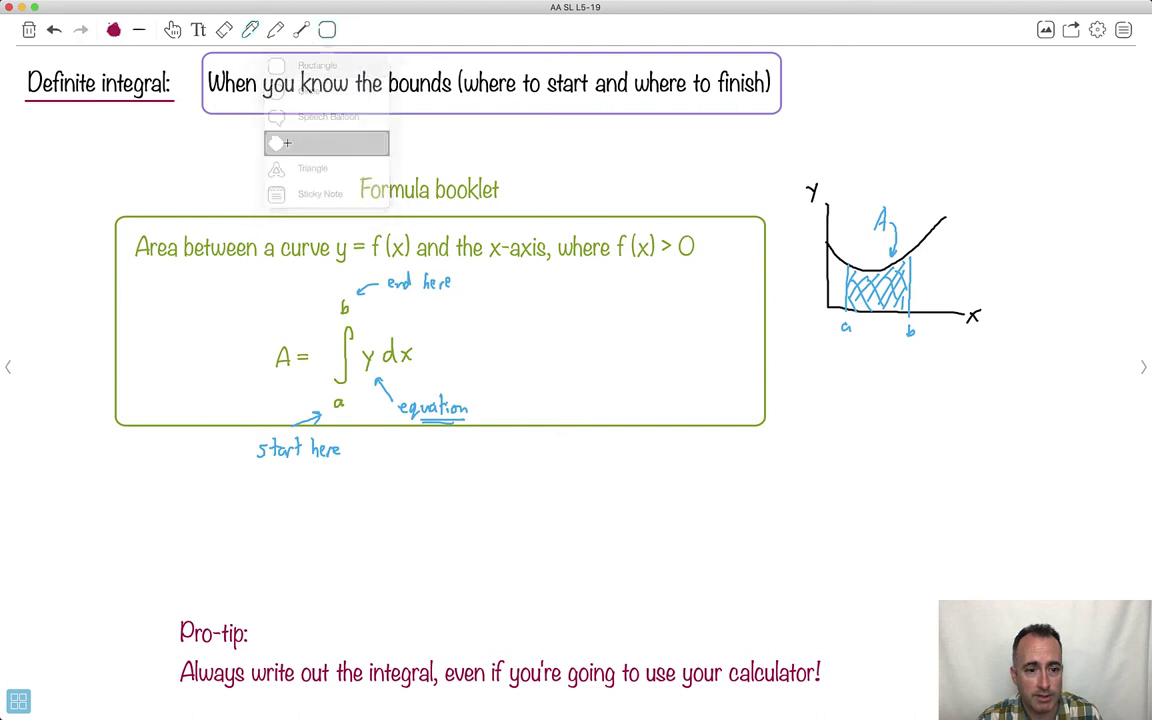
{"action": "mouse_move", "coordinate": [157, 603]}
{"action": "left_mouse_down"}
{"action": "mouse_move", "coordinate": [612, 716]}
{"action": "mouse_move", "coordinate": [846, 700]}
{"action": "left_mouse_up"}
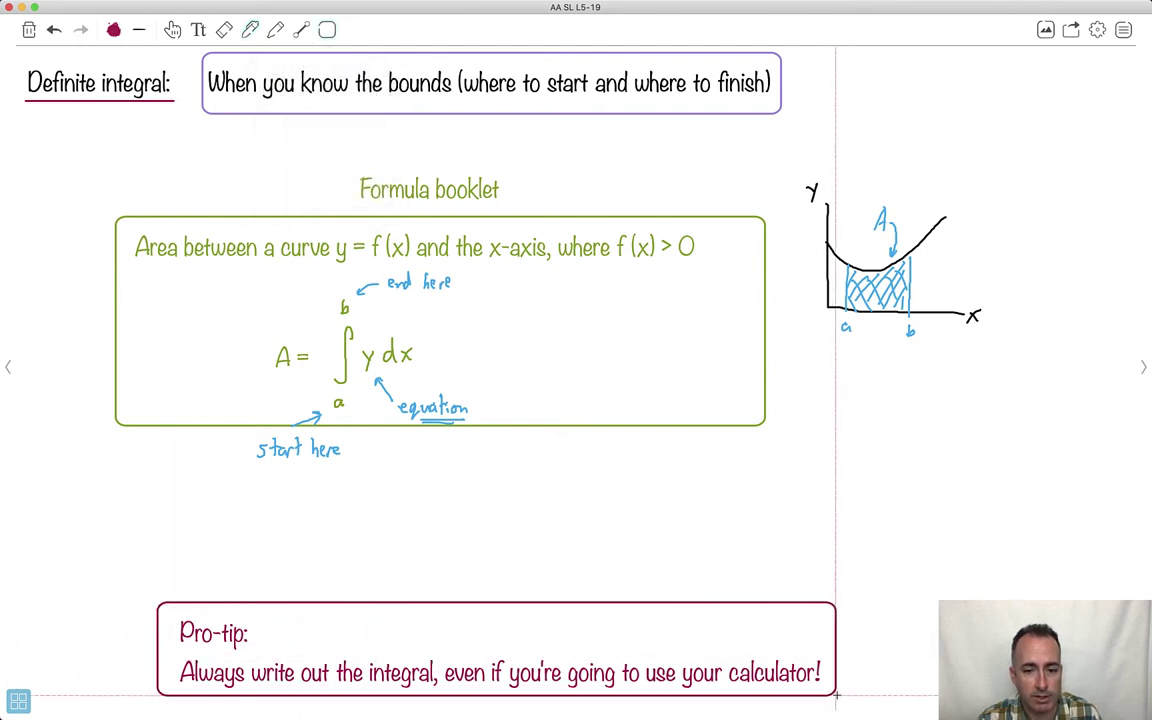
{"action": "key", "text": "Escape"}
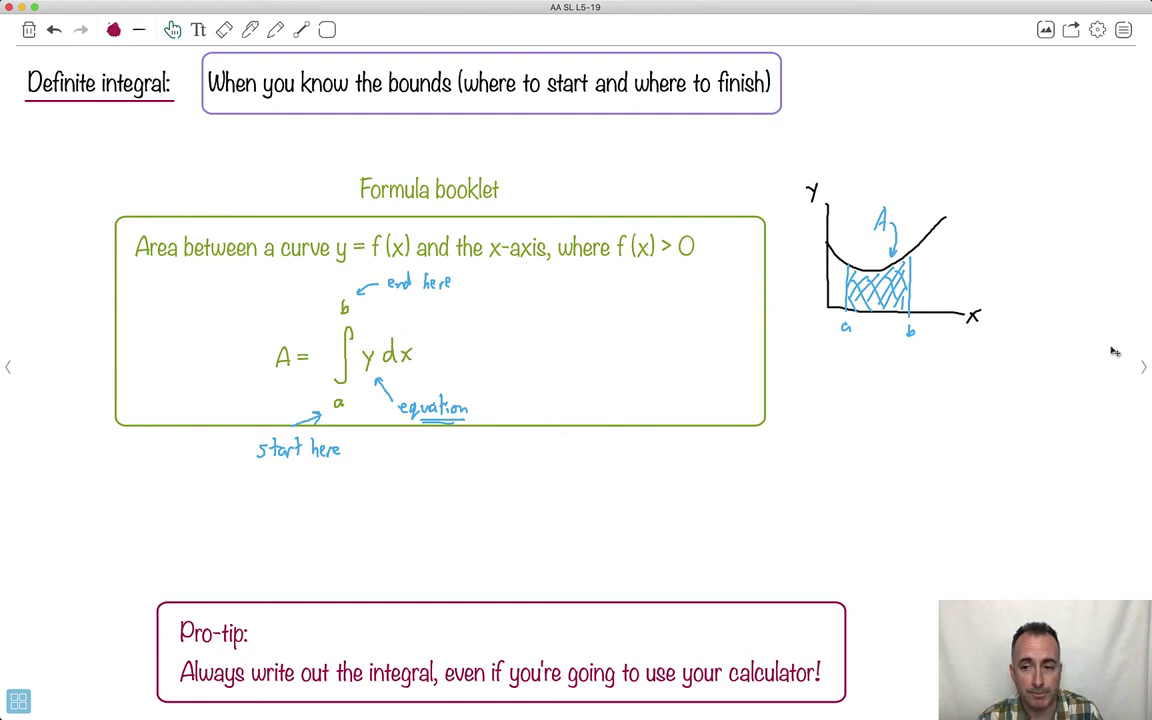
{"action": "left_click", "coordinate": [1143, 368]}
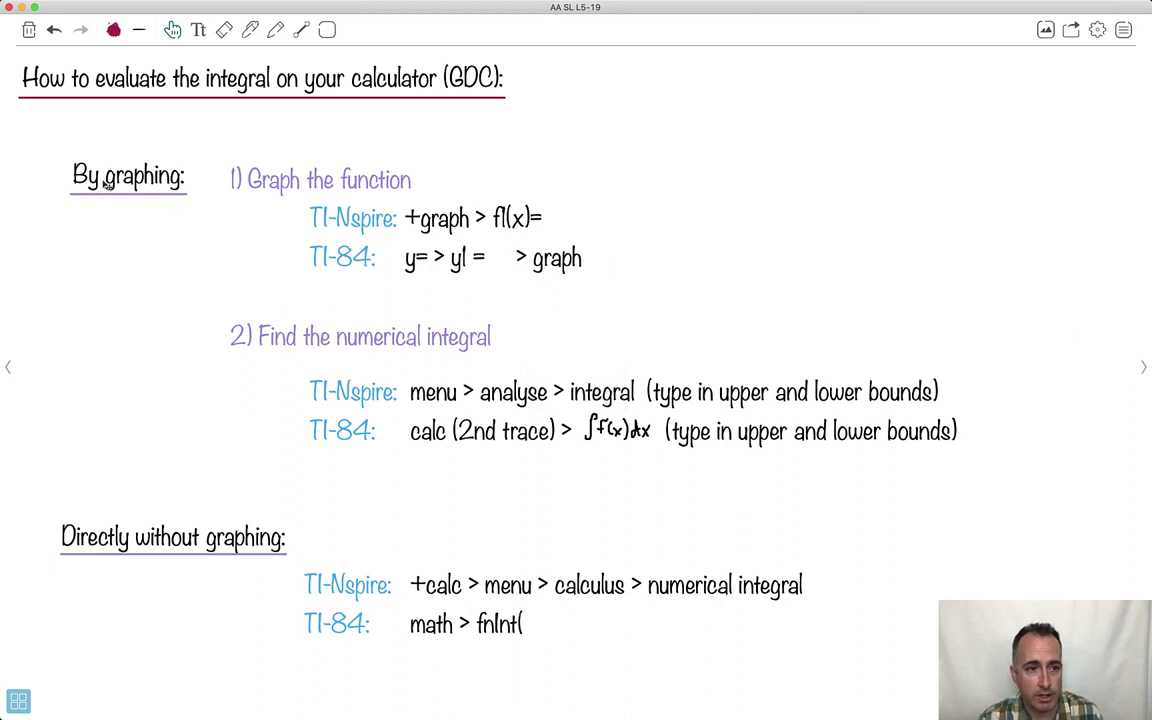
Draw a light-blue box around the step 1 graphing instructions
{"action": "left_click", "coordinate": [112, 30]}
{"action": "left_click", "coordinate": [106, 143]}
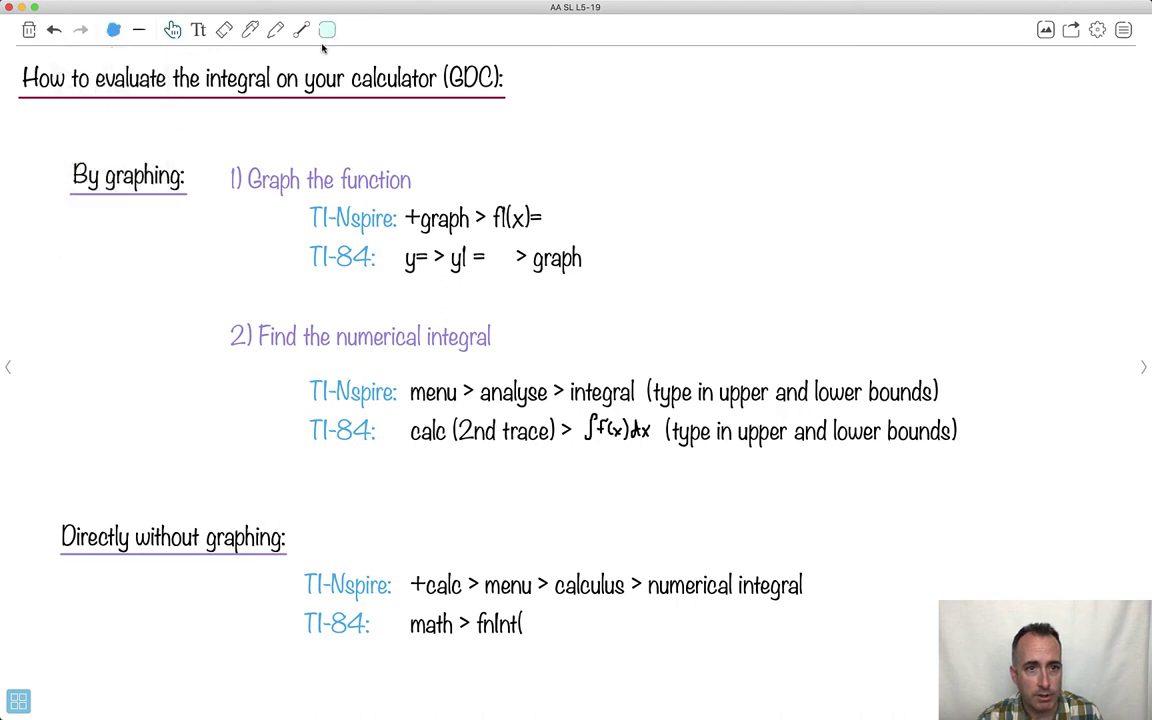
{"action": "left_click", "coordinate": [327, 30]}
{"action": "left_click", "coordinate": [320, 64]}
{"action": "left_click_drag", "start_coordinate": [299, 198], "coordinate": [633, 287]}
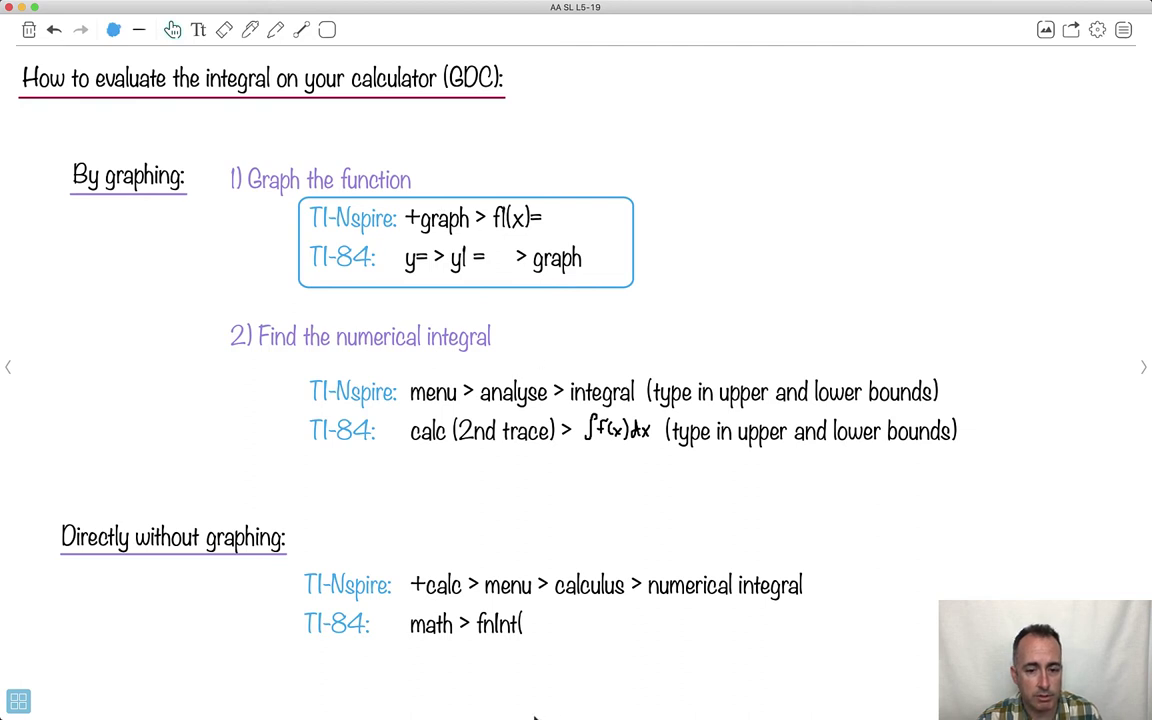
{"action": "mouse_move", "coordinate": [527, 700]}
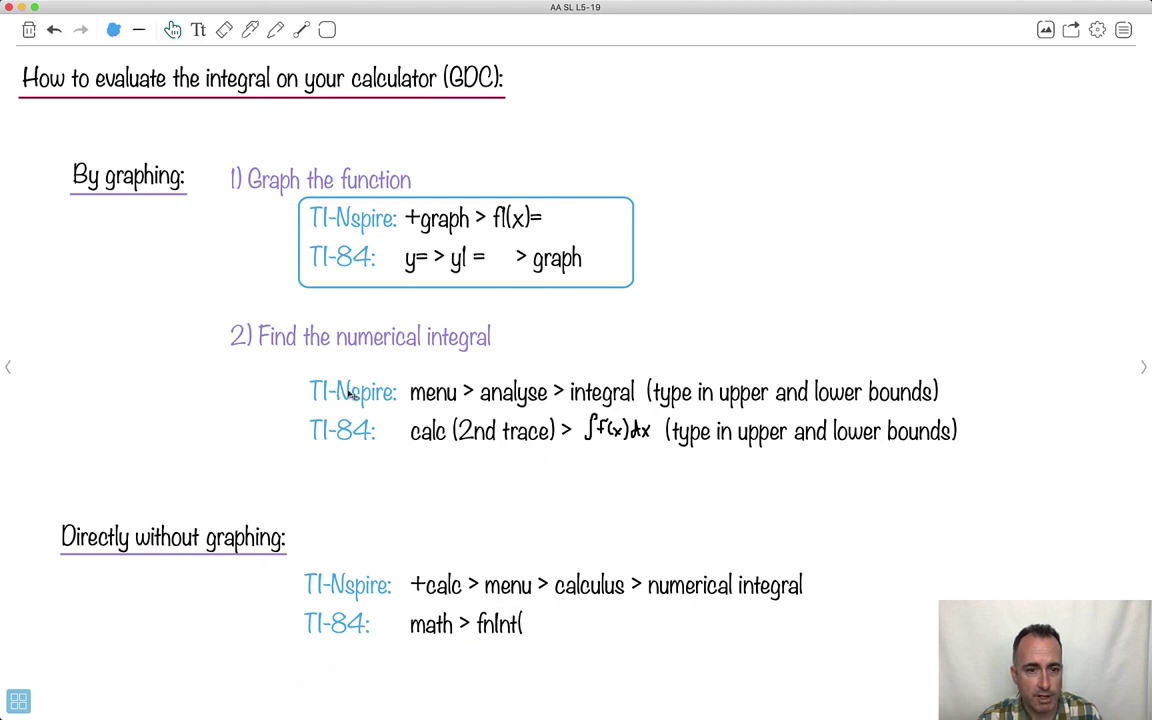
Box the step 2 and 'Directly without graphing' instructions, then go to the x² example page
{"action": "left_click", "coordinate": [327, 30]}
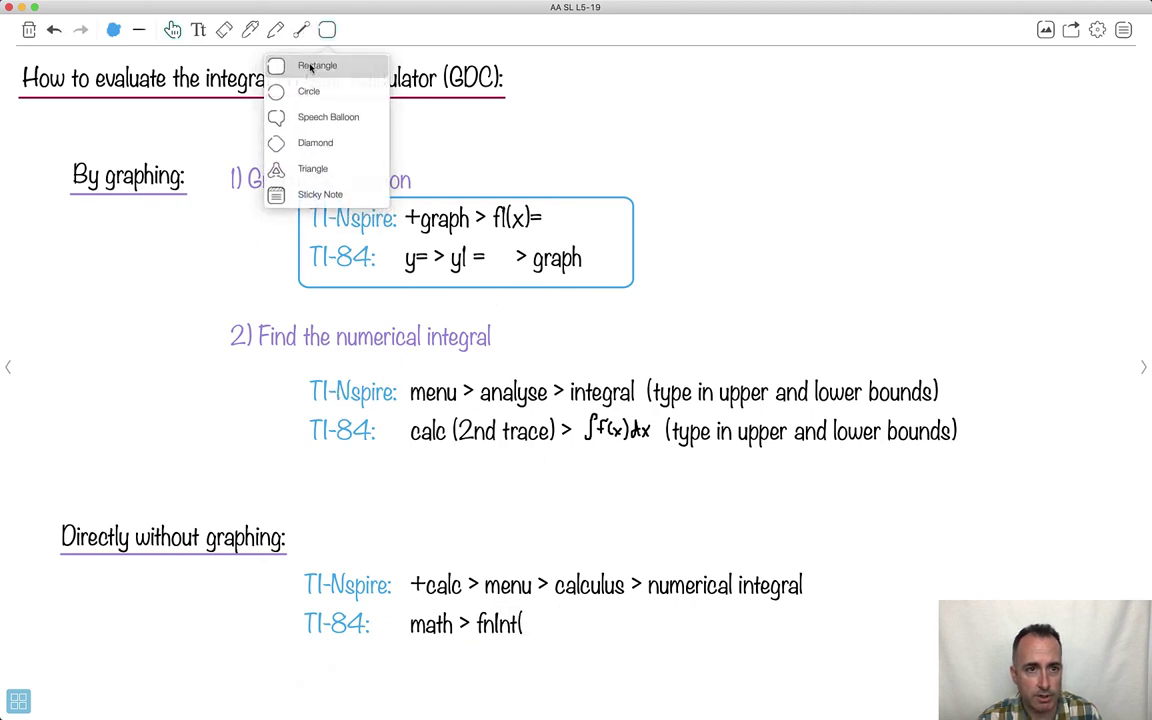
{"action": "left_click", "coordinate": [311, 66]}
{"action": "left_click_drag", "start_coordinate": [299, 369], "coordinate": [968, 456]}
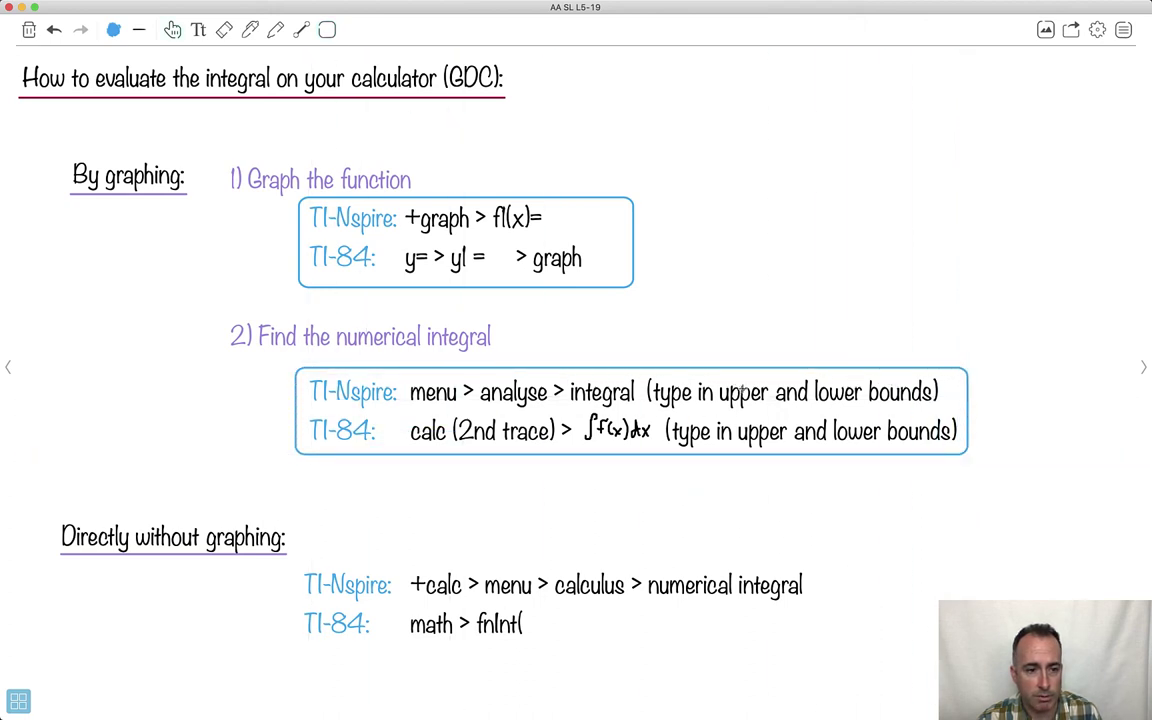
{"action": "left_click", "coordinate": [327, 30]}
{"action": "left_click", "coordinate": [324, 65]}
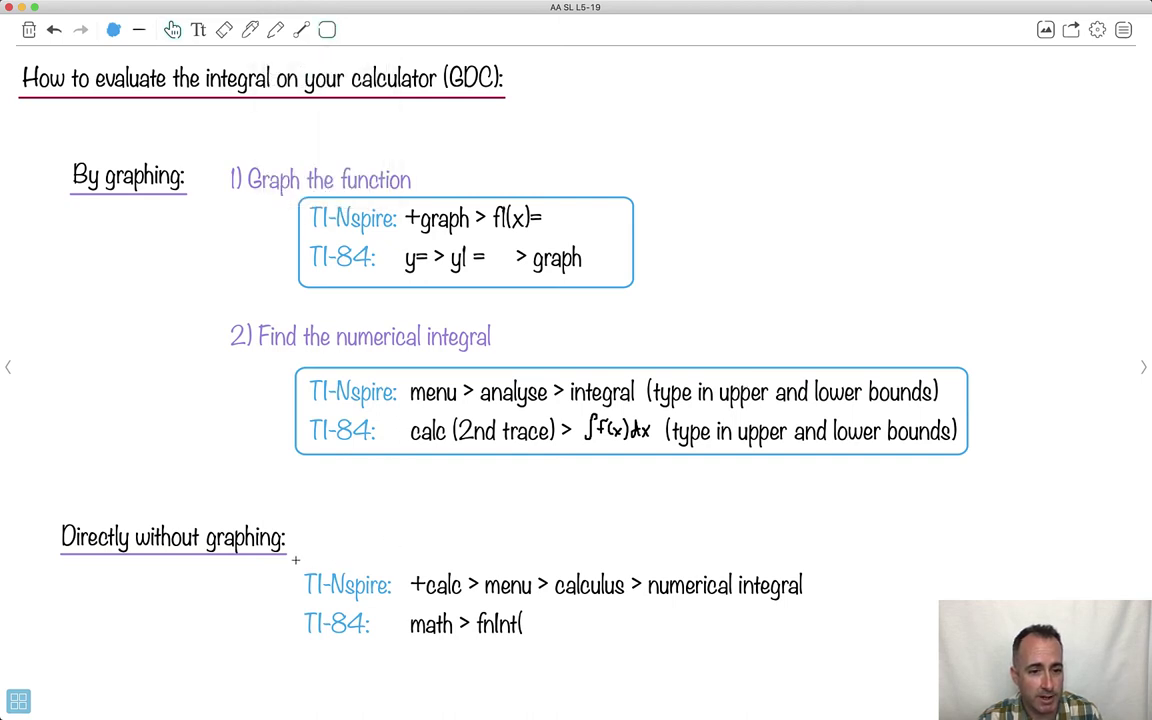
{"action": "mouse_move", "coordinate": [293, 555]}
{"action": "left_mouse_down"}
{"action": "mouse_move", "coordinate": [463, 638]}
{"action": "mouse_move", "coordinate": [817, 657]}
{"action": "left_mouse_up"}
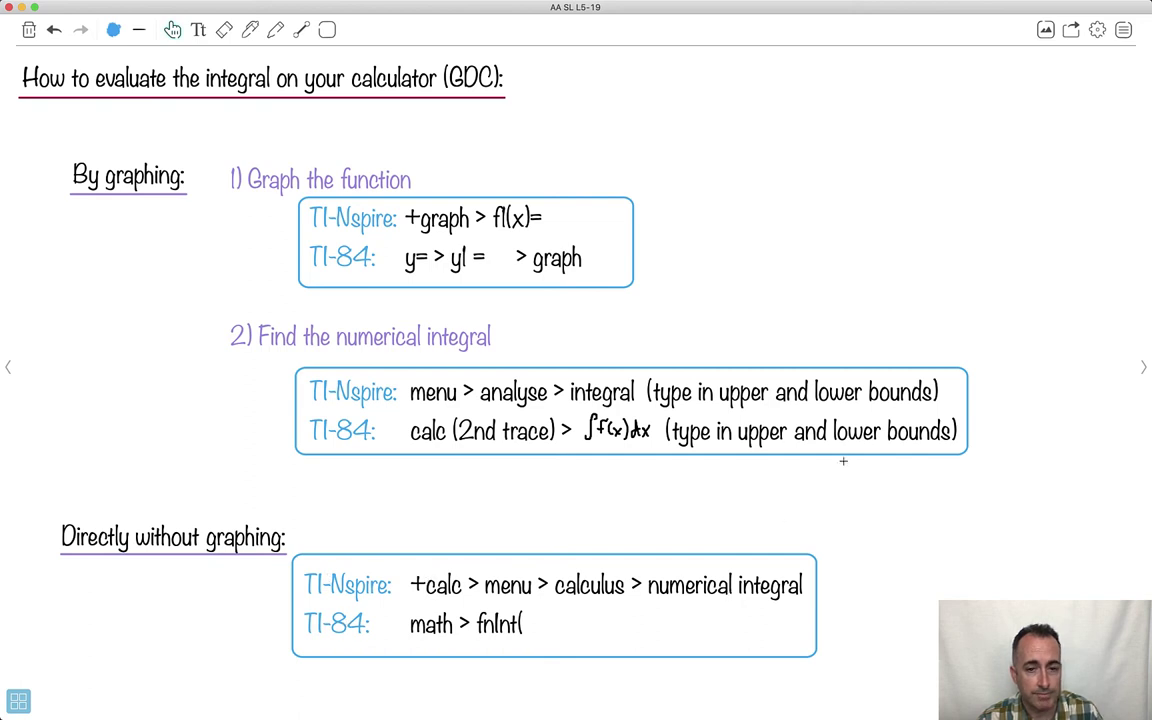
{"action": "left_click", "coordinate": [1146, 366]}
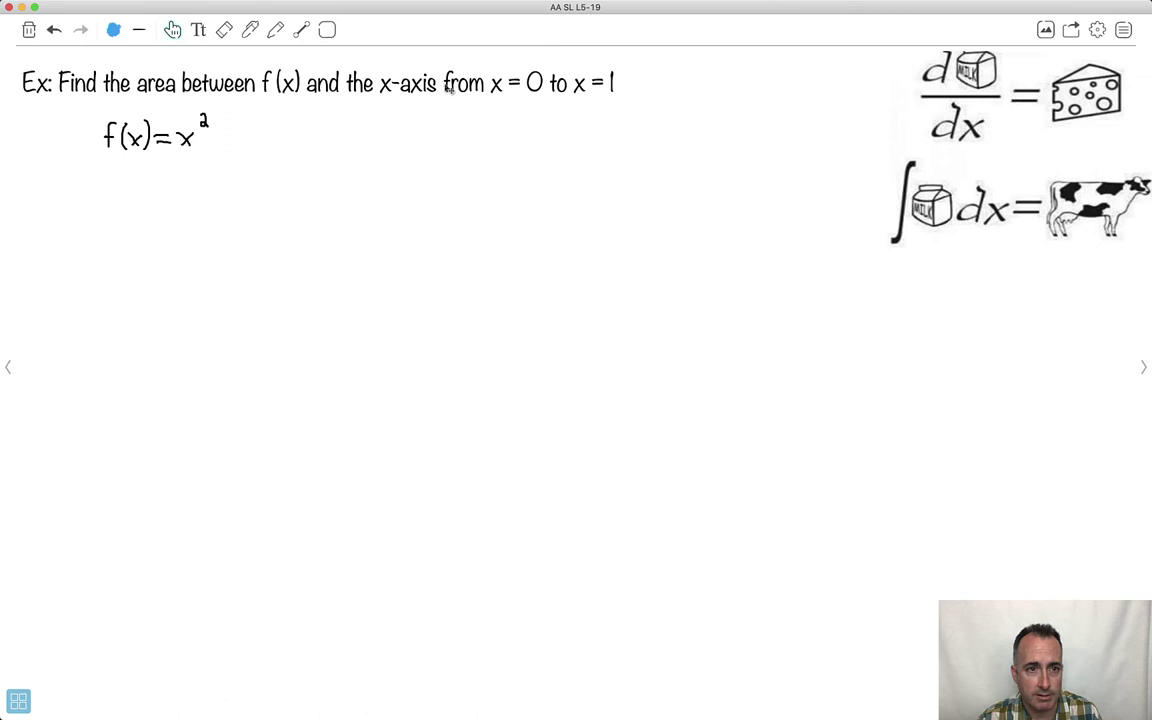
Draw black straight-line x and y axes and label the vertical axis y
{"action": "left_click", "coordinate": [111, 31]}
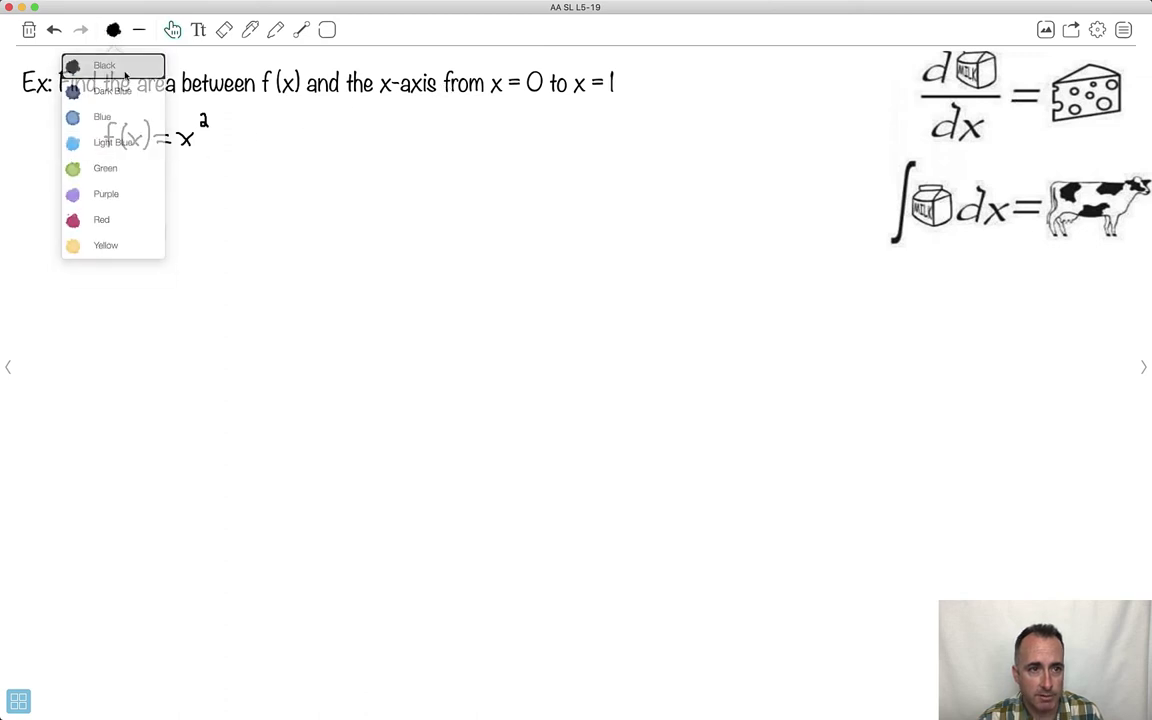
{"action": "left_click", "coordinate": [124, 74]}
{"action": "left_click", "coordinate": [301, 31]}
{"action": "left_click", "coordinate": [283, 66]}
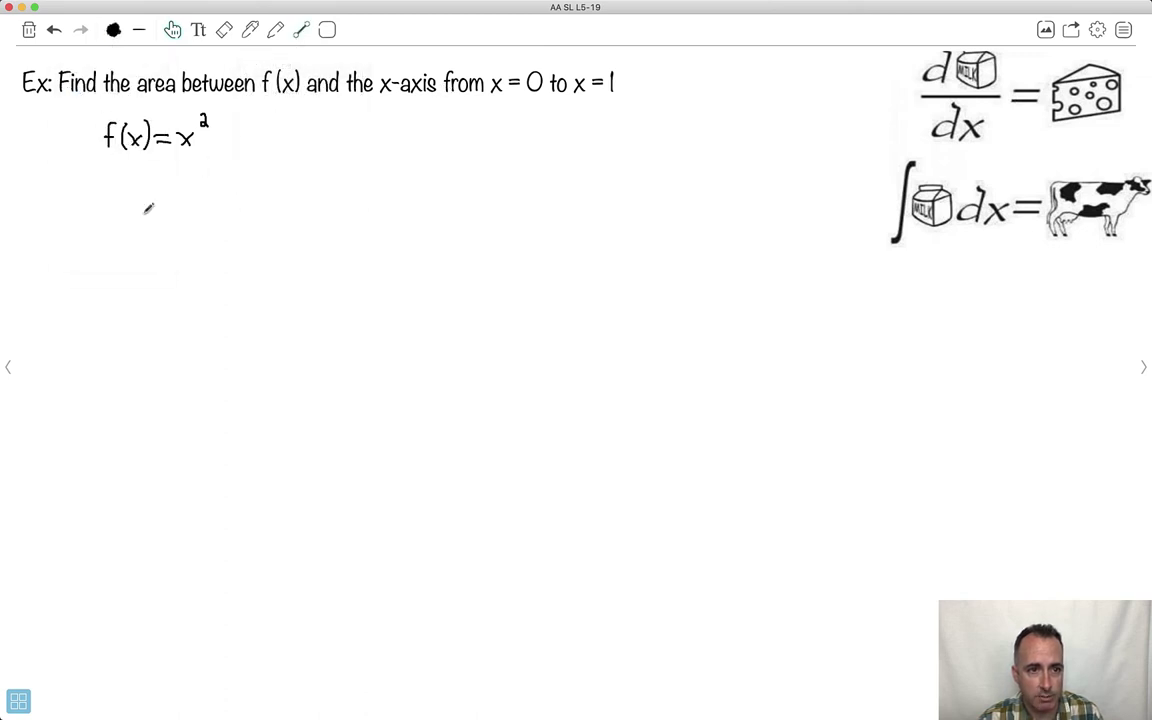
{"action": "left_click_drag", "start_coordinate": [145, 187], "coordinate": [142, 372]}
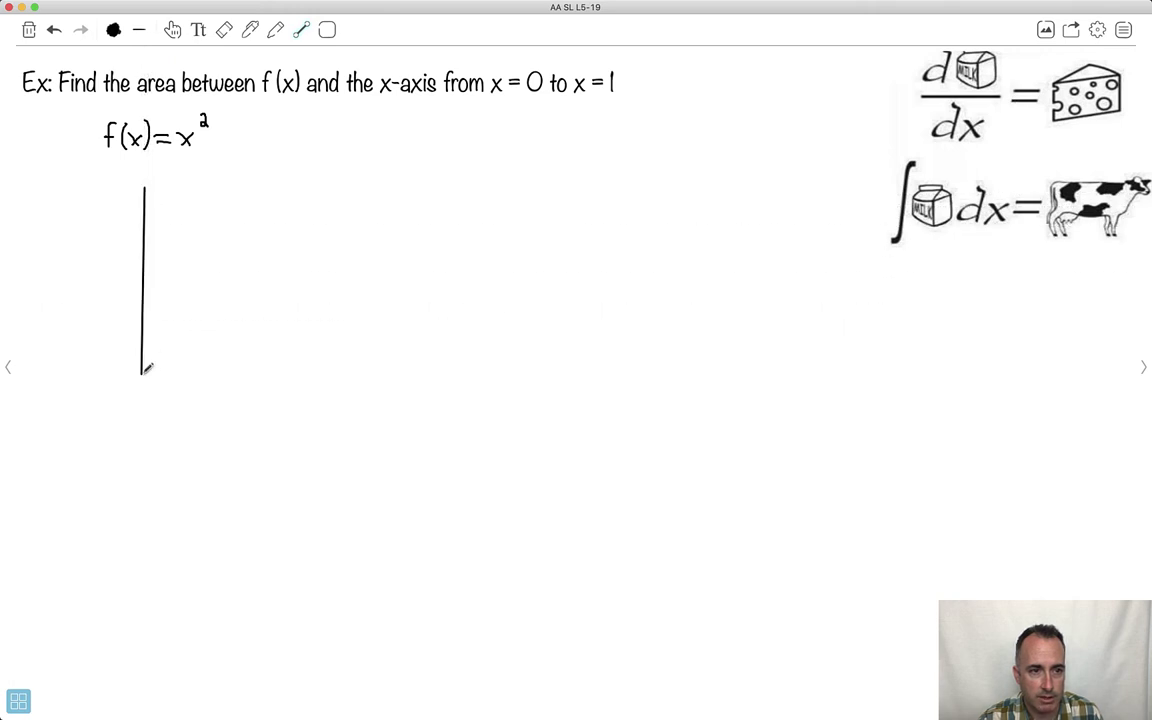
{"action": "left_click", "coordinate": [299, 32]}
{"action": "left_click", "coordinate": [295, 62]}
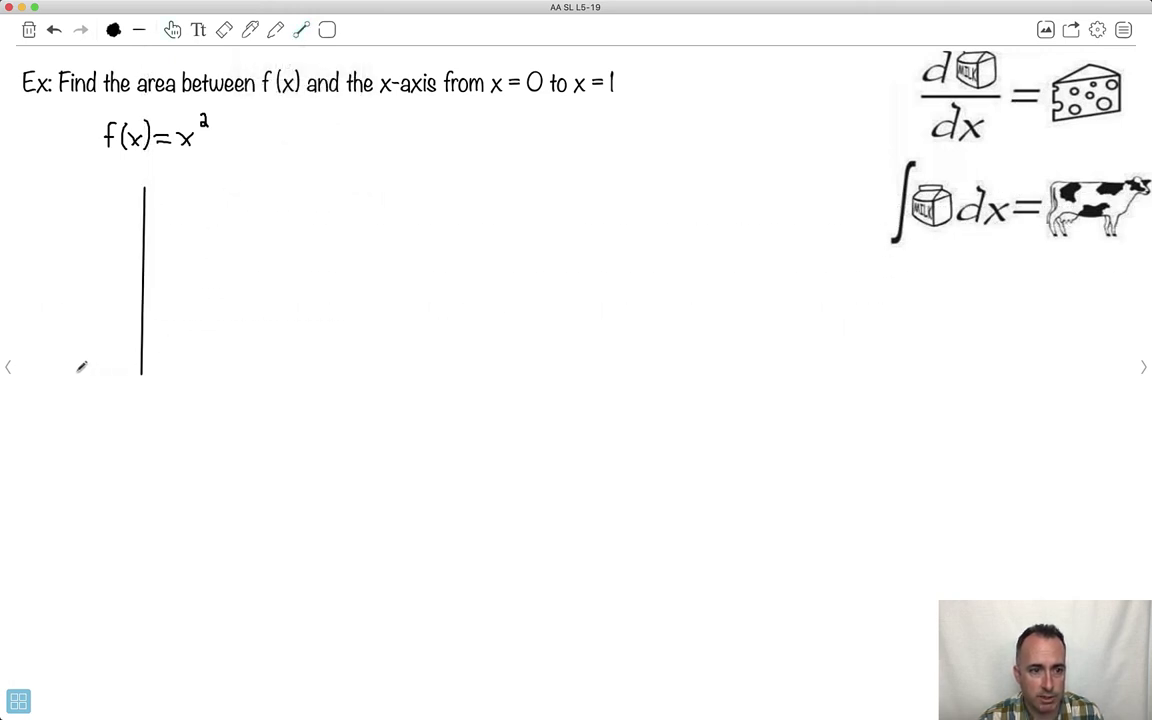
{"action": "left_click_drag", "start_coordinate": [64, 373], "coordinate": [358, 378]}
{"action": "left_click_drag", "start_coordinate": [123, 177], "coordinate": [129, 192]}
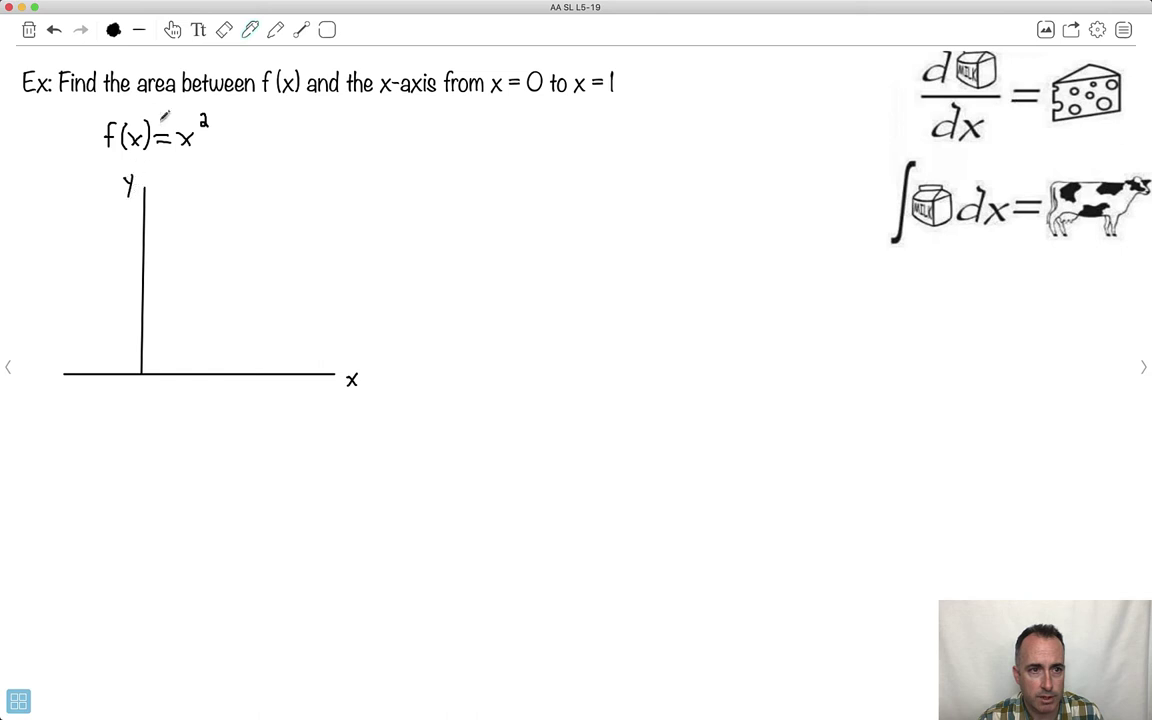
Draw both halves of the x² parabola in light blue
{"action": "left_click", "coordinate": [113, 30]}
{"action": "left_click", "coordinate": [104, 161]}
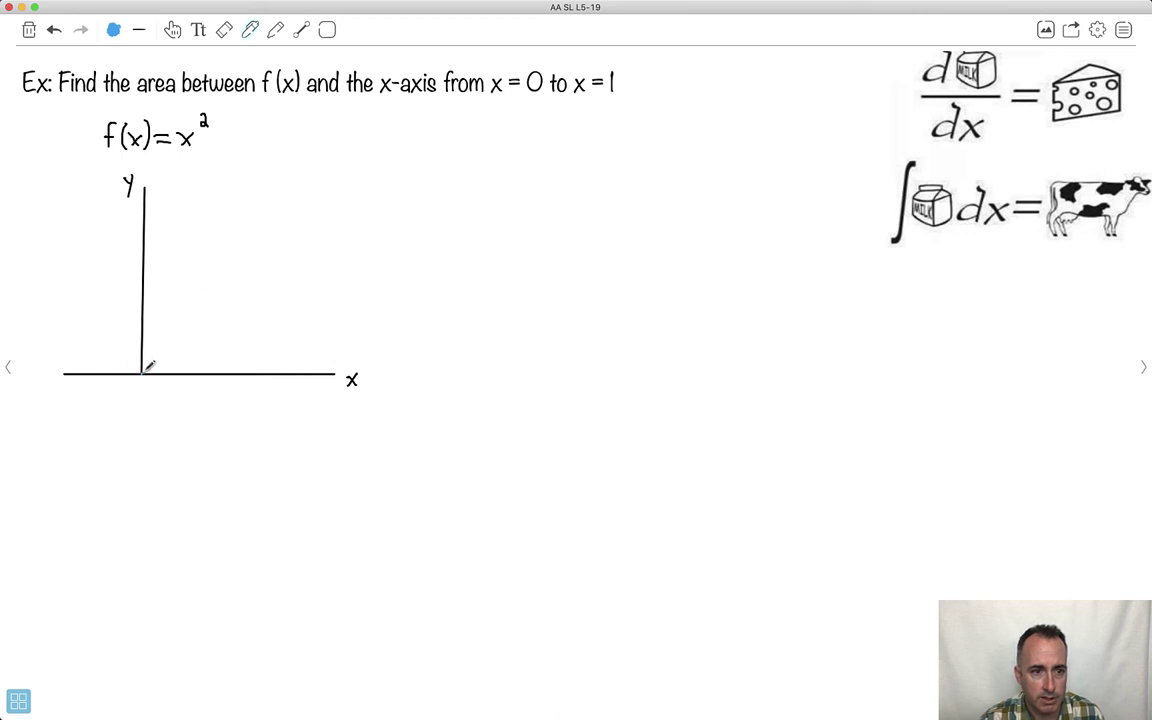
{"action": "mouse_move", "coordinate": [143, 372]}
{"action": "left_mouse_down"}
{"action": "mouse_move", "coordinate": [202, 343]}
{"action": "mouse_move", "coordinate": [273, 212]}
{"action": "left_mouse_up"}
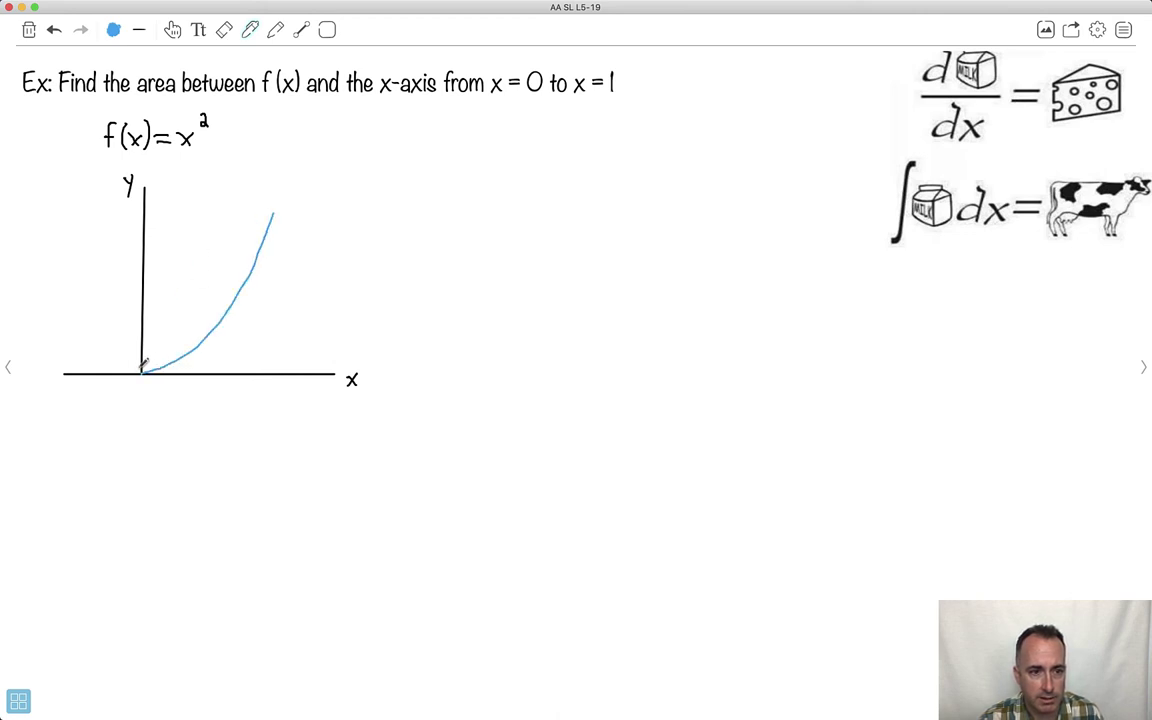
{"action": "mouse_move", "coordinate": [140, 371]}
{"action": "left_mouse_down"}
{"action": "mouse_move", "coordinate": [83, 312]}
{"action": "mouse_move", "coordinate": [46, 212]}
{"action": "left_mouse_up"}
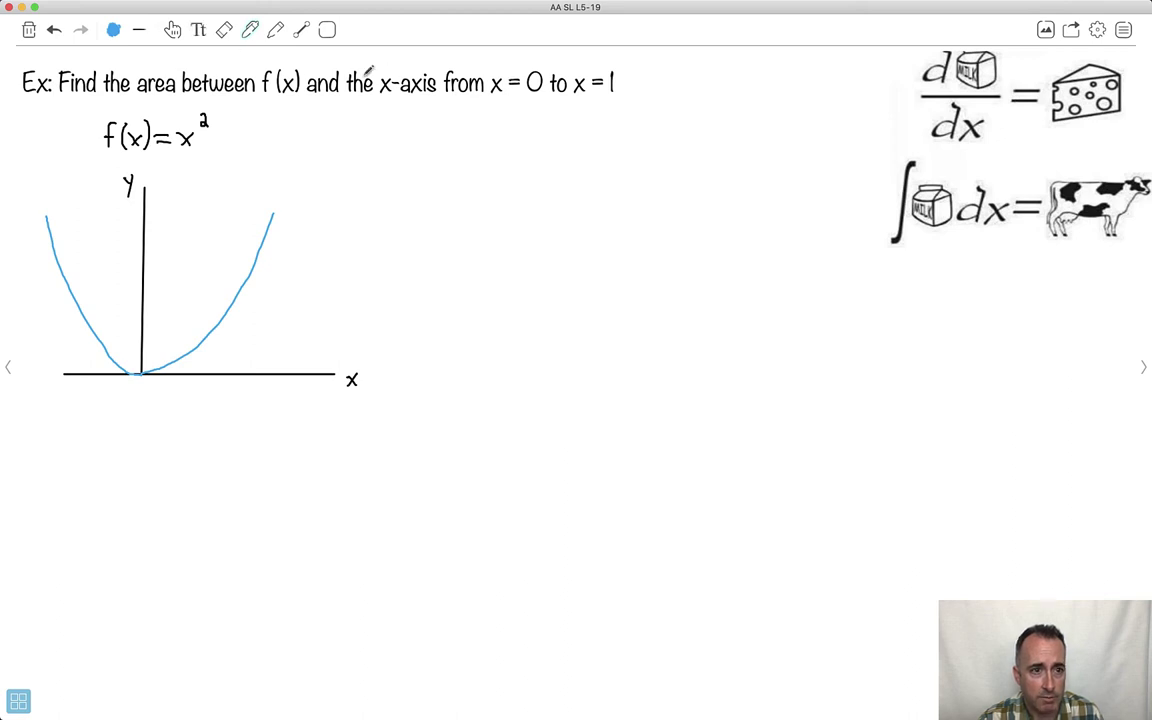
In black pen, mark 1 on both axes and hatch the area from 0 to 1
{"action": "left_click", "coordinate": [113, 30]}
{"action": "left_click", "coordinate": [98, 68]}
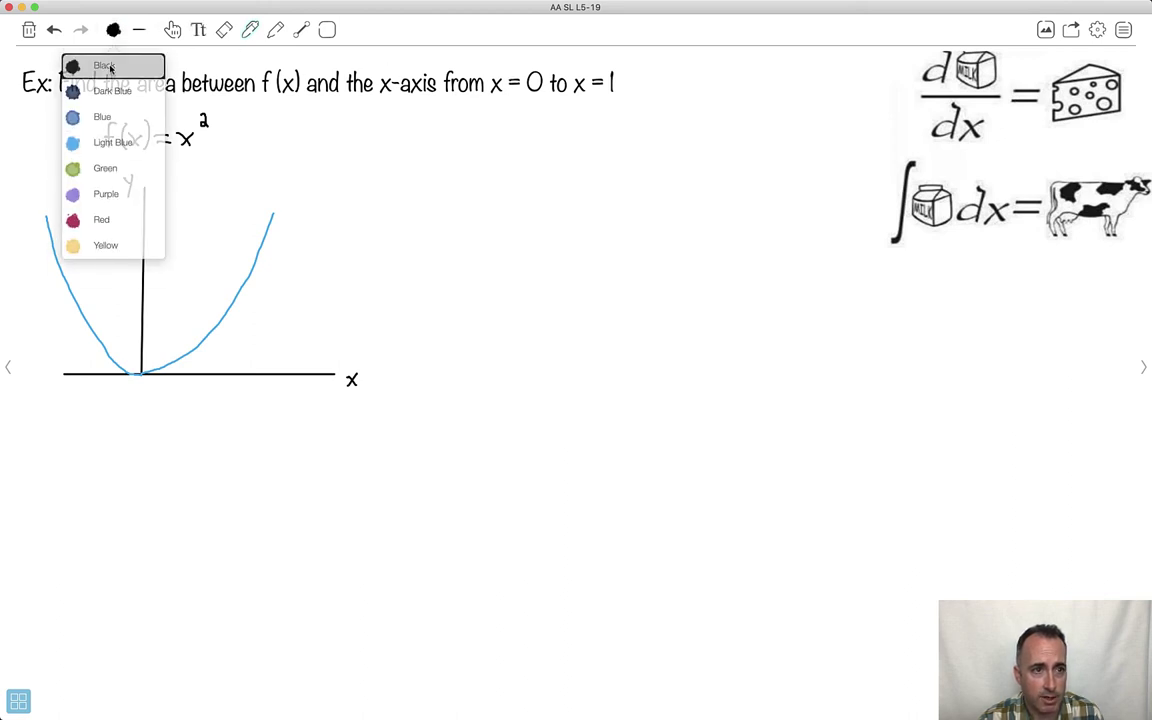
{"action": "left_click", "coordinate": [247, 31]}
{"action": "left_click_drag", "start_coordinate": [201, 367], "coordinate": [202, 396]}
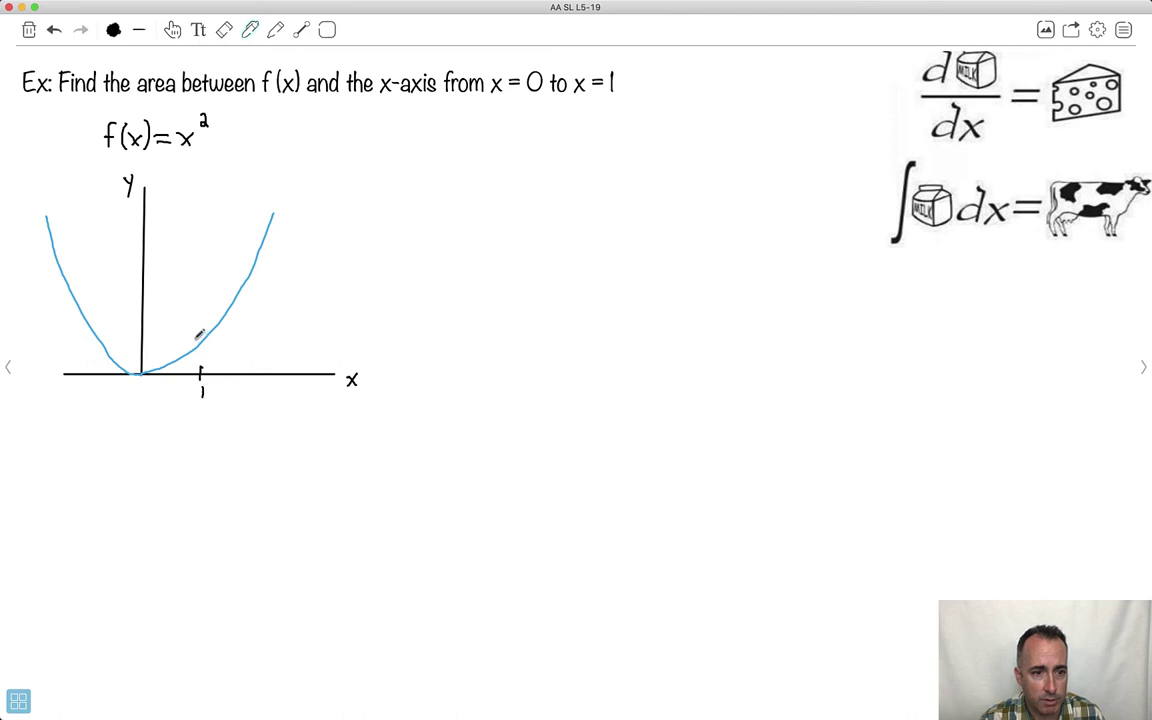
{"action": "left_click_drag", "start_coordinate": [147, 333], "coordinate": [129, 337]}
{"action": "mouse_move", "coordinate": [158, 372]}
{"action": "left_mouse_down"}
{"action": "mouse_move", "coordinate": [205, 341]}
{"action": "mouse_move", "coordinate": [205, 353]}
{"action": "mouse_move", "coordinate": [168, 372]}
{"action": "left_mouse_up"}
{"action": "left_click_drag", "start_coordinate": [168, 360], "coordinate": [190, 370]}
{"action": "left_click_drag", "start_coordinate": [188, 350], "coordinate": [198, 366]}
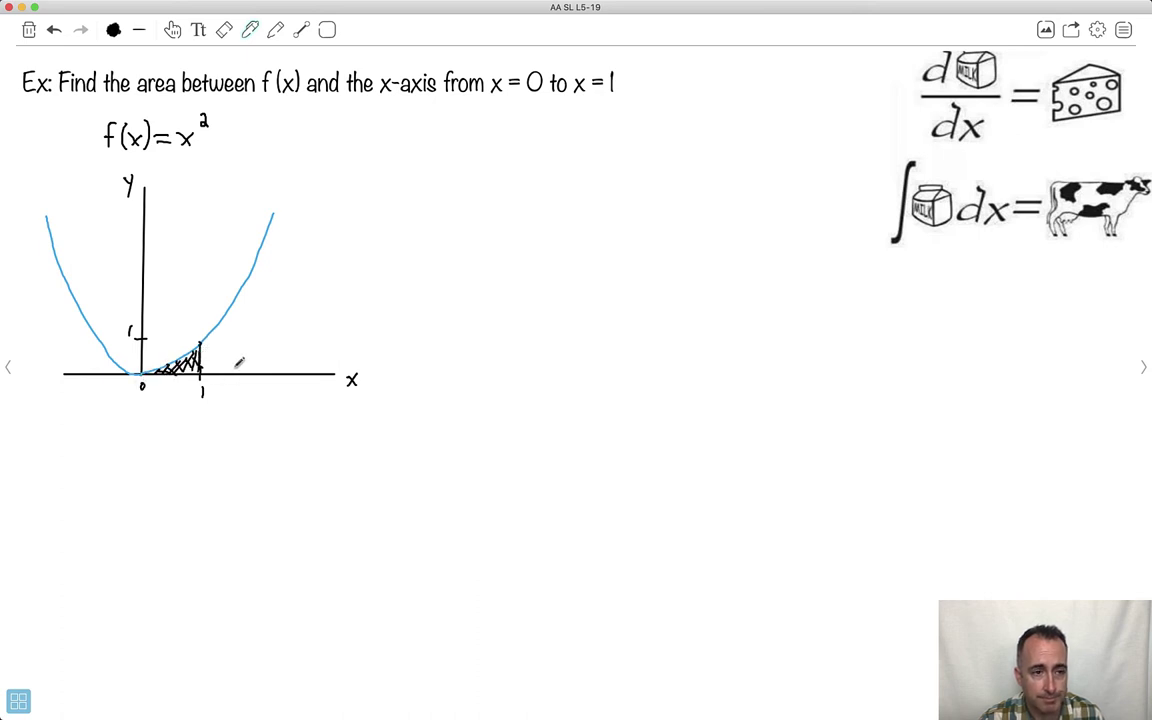
{"action": "left_click", "coordinate": [111, 30]}
Handwrite A = ∫₀¹ x² dx in purple beside the parabola sketch
{"action": "left_click", "coordinate": [102, 142]}
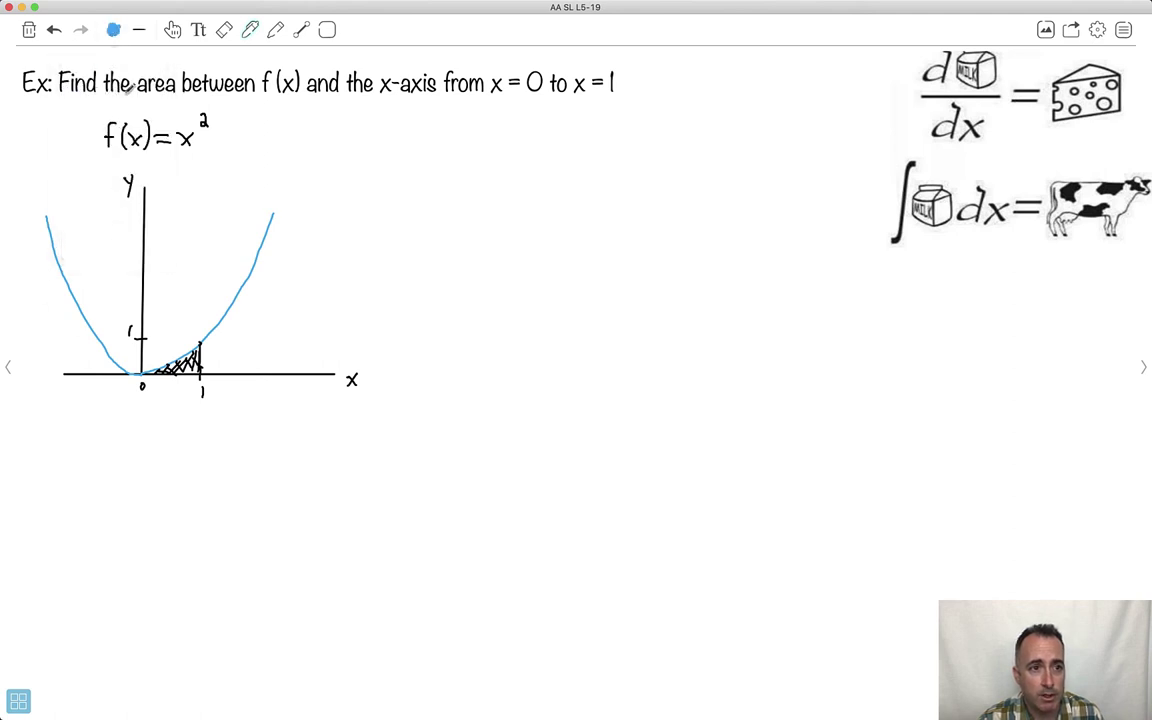
{"action": "left_click", "coordinate": [113, 30]}
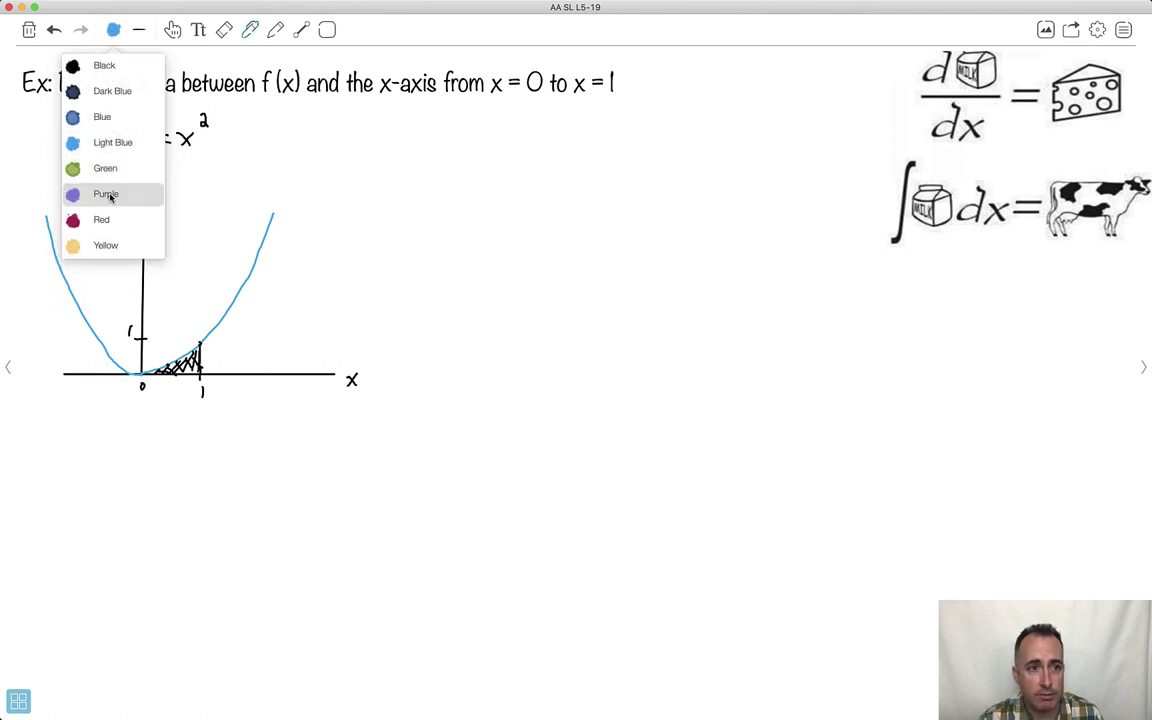
{"action": "left_click", "coordinate": [106, 194]}
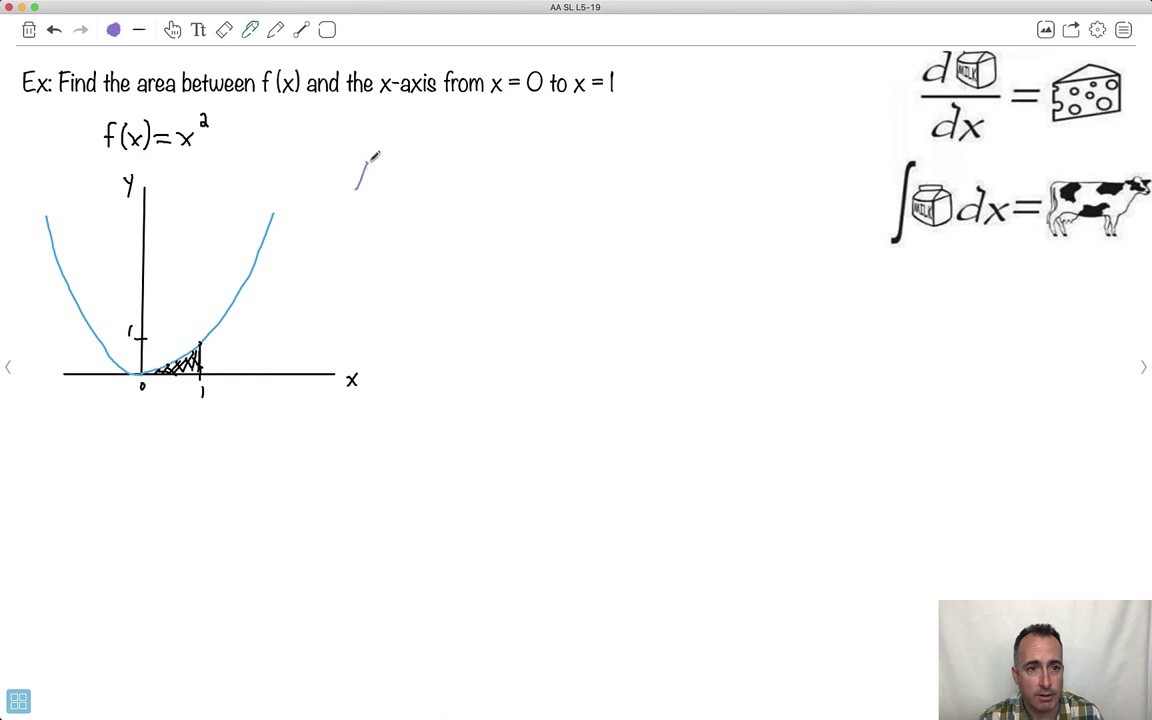
{"action": "mouse_move", "coordinate": [366, 162]}
{"action": "left_mouse_down"}
{"action": "mouse_move", "coordinate": [362, 176]}
{"action": "mouse_move", "coordinate": [397, 175]}
{"action": "mouse_move", "coordinate": [420, 149]}
{"action": "mouse_move", "coordinate": [408, 196]}
{"action": "left_mouse_up"}
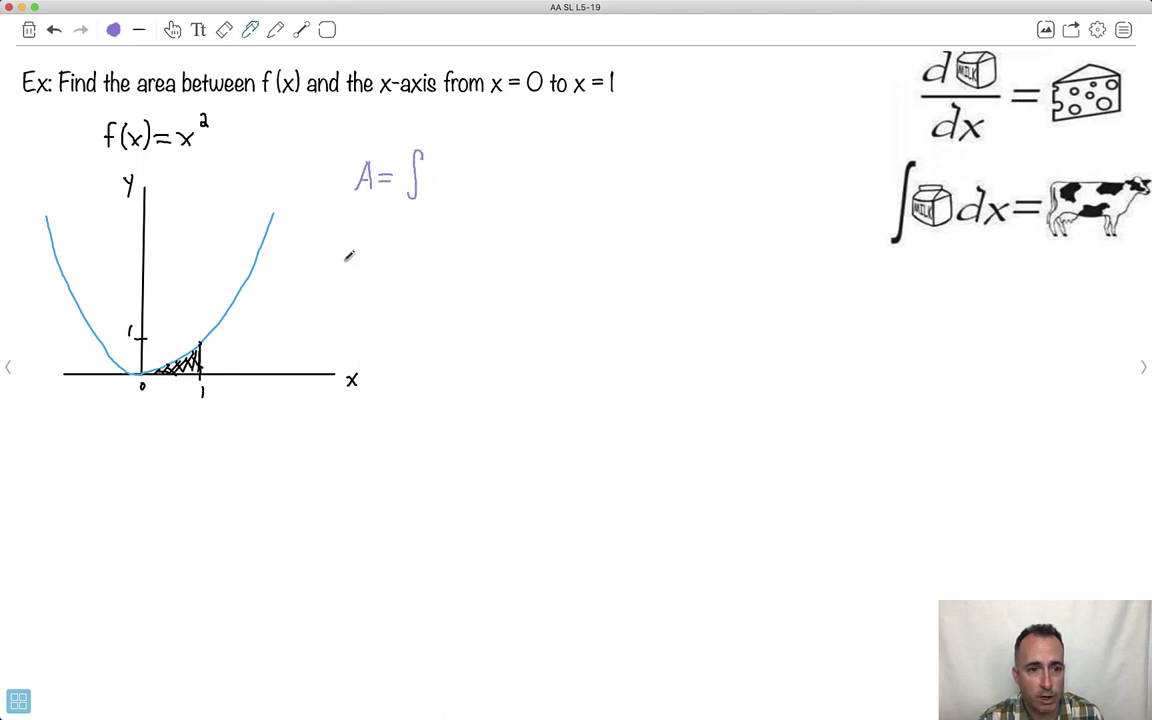
{"action": "left_click_drag", "start_coordinate": [411, 208], "coordinate": [410, 209]}
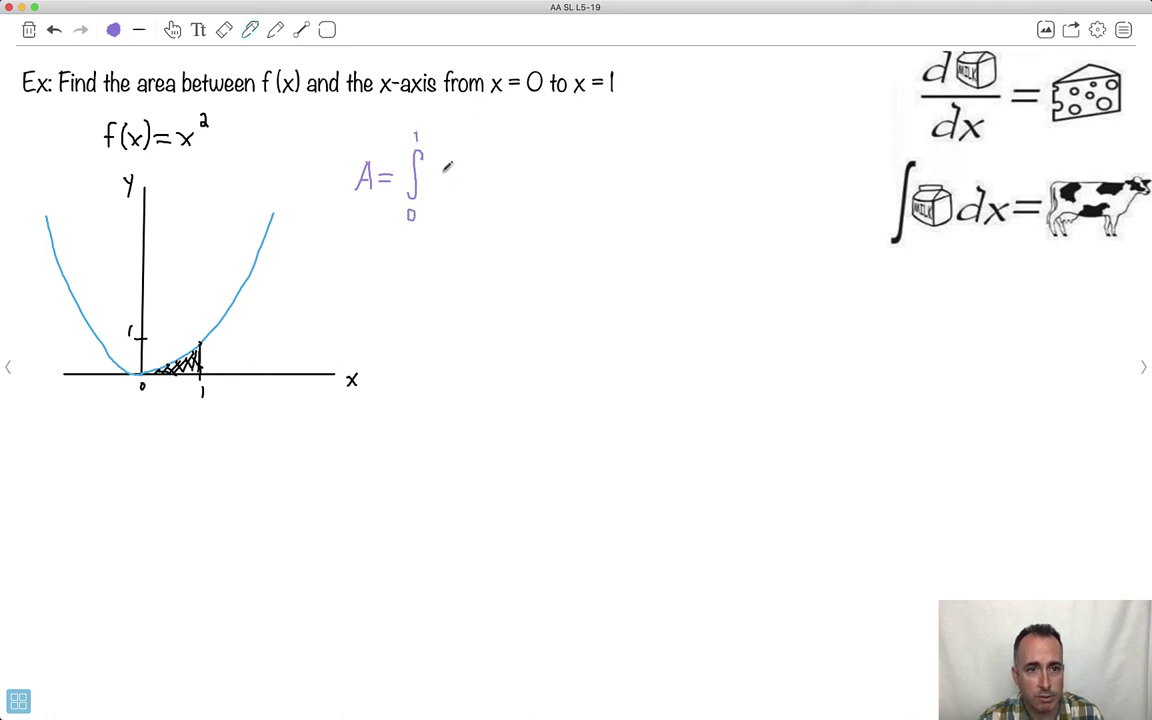
{"action": "left_click_drag", "start_coordinate": [430, 169], "coordinate": [440, 182]}
{"action": "mouse_move", "coordinate": [430, 182]}
{"action": "left_mouse_down"}
{"action": "mouse_move", "coordinate": [451, 156]}
{"action": "mouse_move", "coordinate": [490, 180]}
{"action": "left_mouse_up"}
{"action": "left_click_drag", "start_coordinate": [479, 180], "coordinate": [485, 173]}
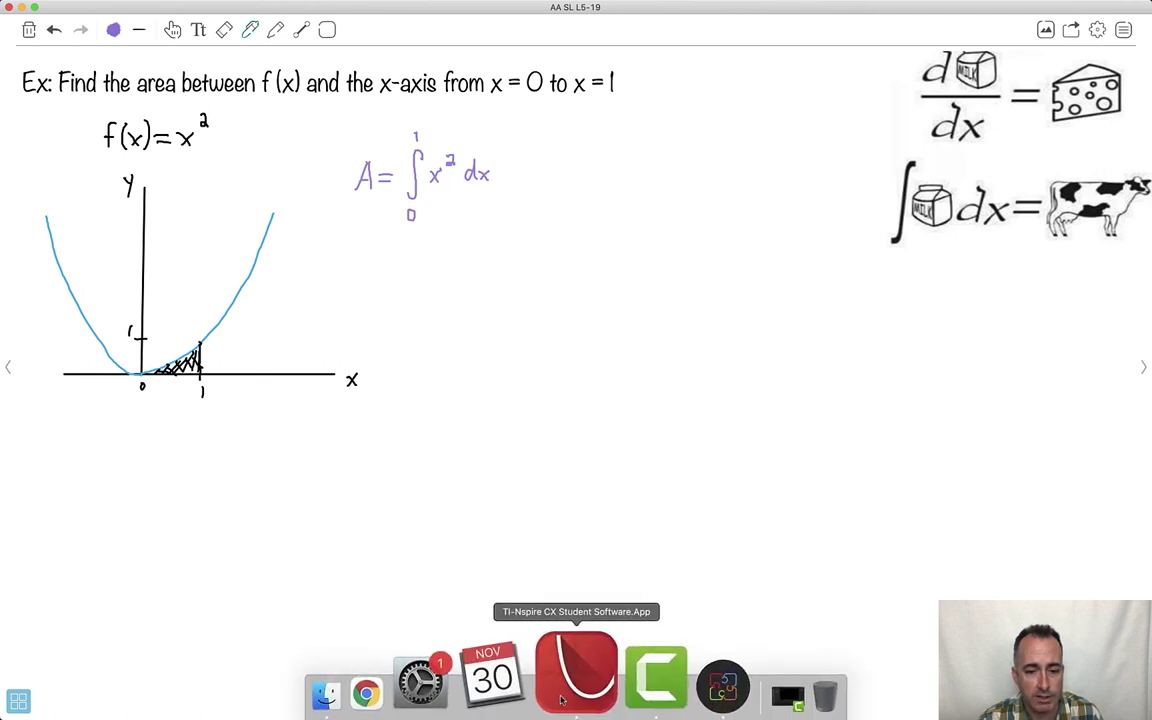
Launch TI-Nspire, add a Graphs page and plot f1(x) = x^2
{"action": "left_click", "coordinate": [591, 676]}
{"action": "left_click", "coordinate": [560, 304]}
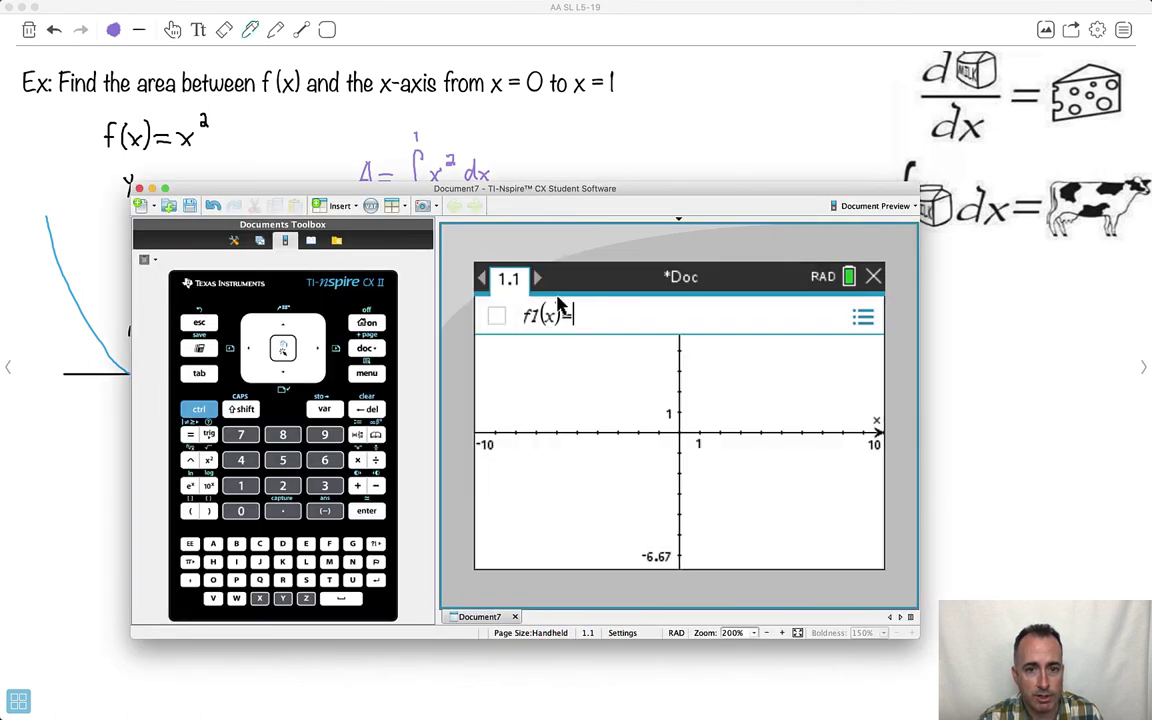
{"action": "left_click_drag", "start_coordinate": [539, 191], "coordinate": [543, 239]}
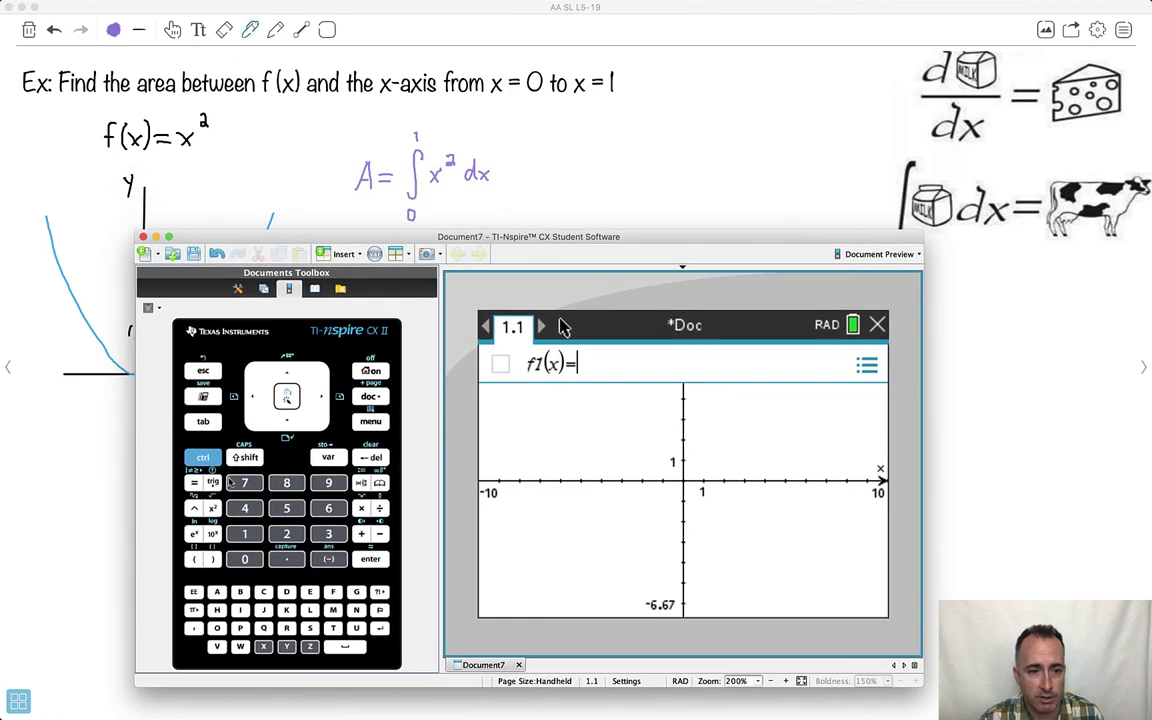
{"action": "type", "text": "x^2"}
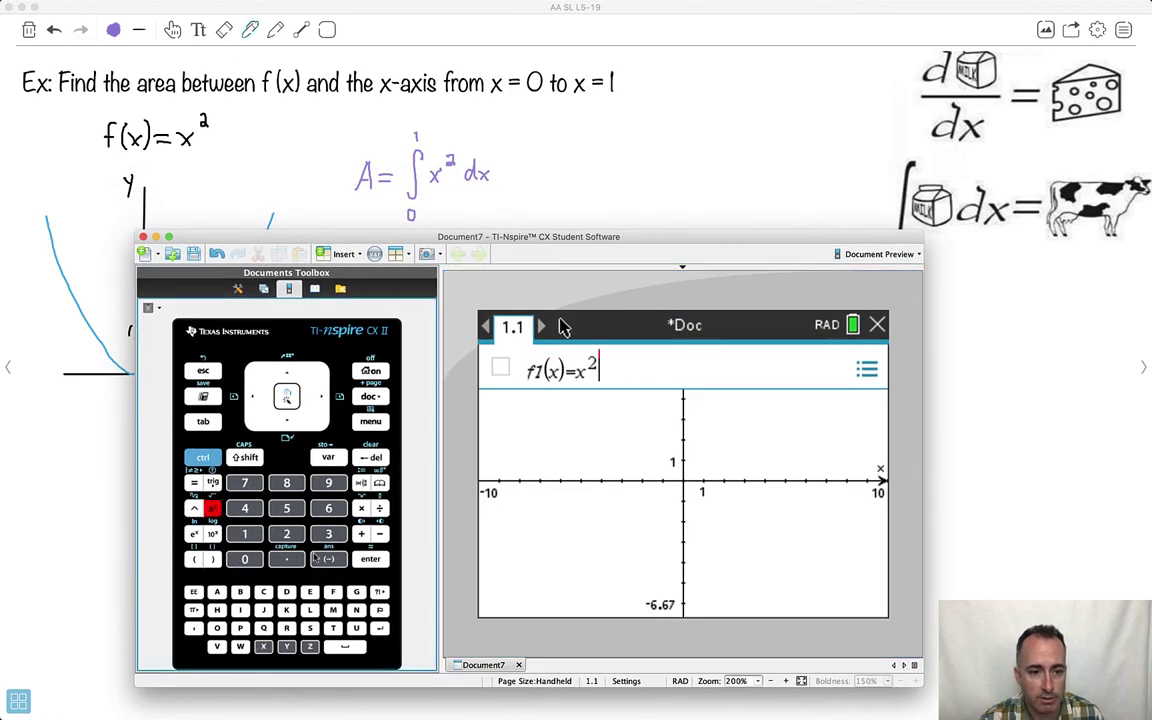
{"action": "key", "text": "Return"}
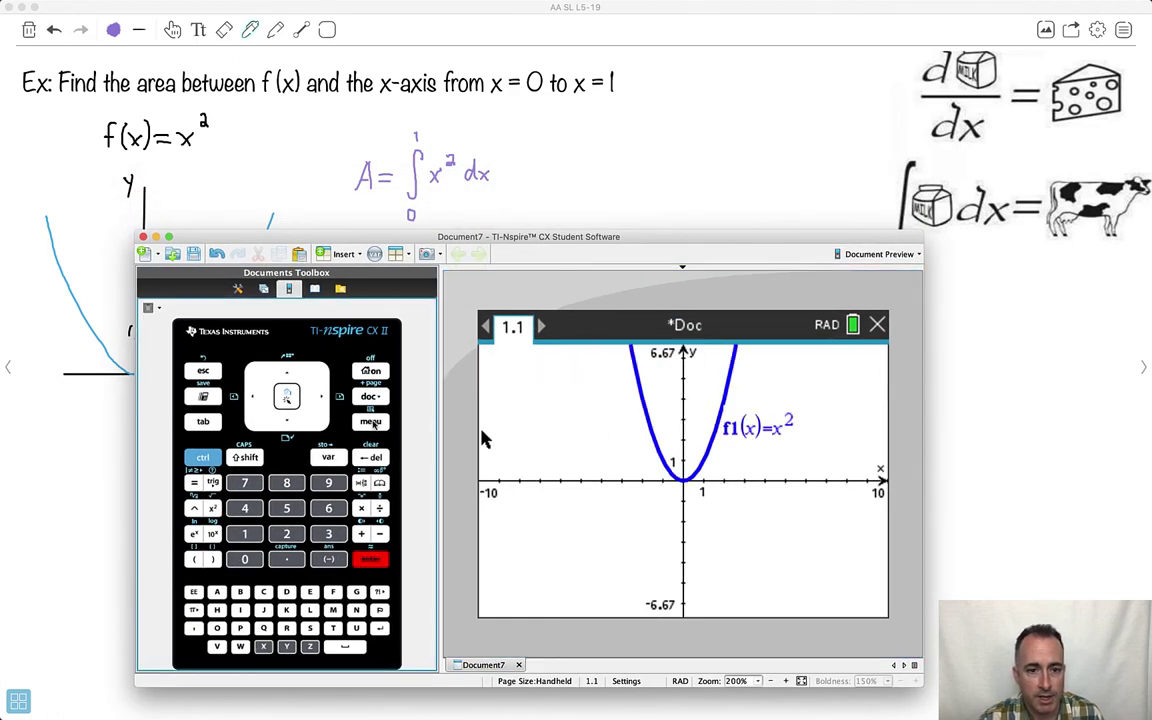
Compute the graph integral from 0 to 1, getting 0.333, then hide TI-Nspire
{"action": "left_click", "coordinate": [371, 421]}
{"action": "left_click", "coordinate": [530, 457]}
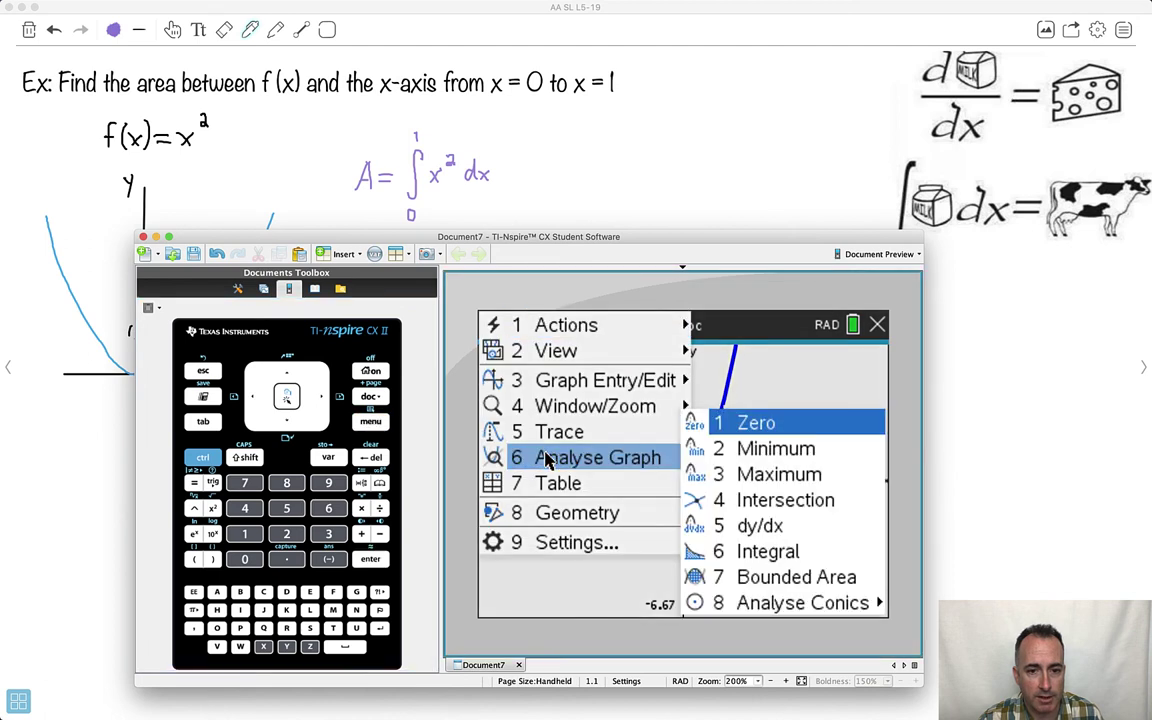
{"action": "left_click", "coordinate": [755, 553]}
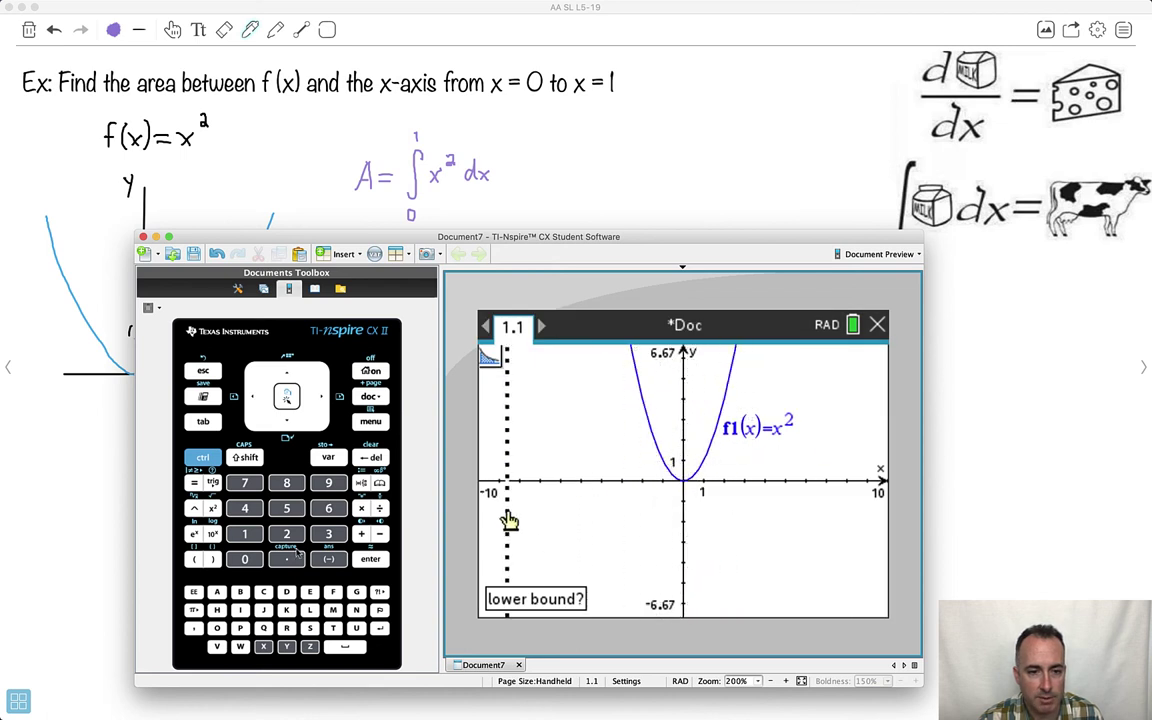
{"action": "type", "text": "0"}
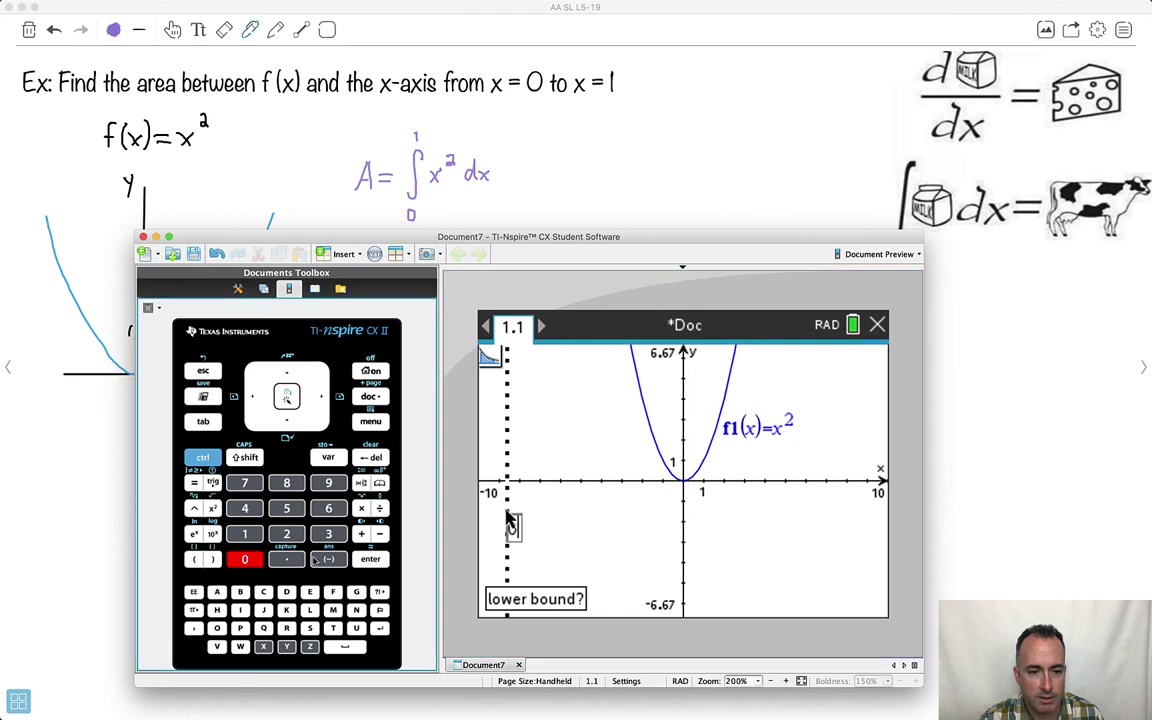
{"action": "key", "text": "Return"}
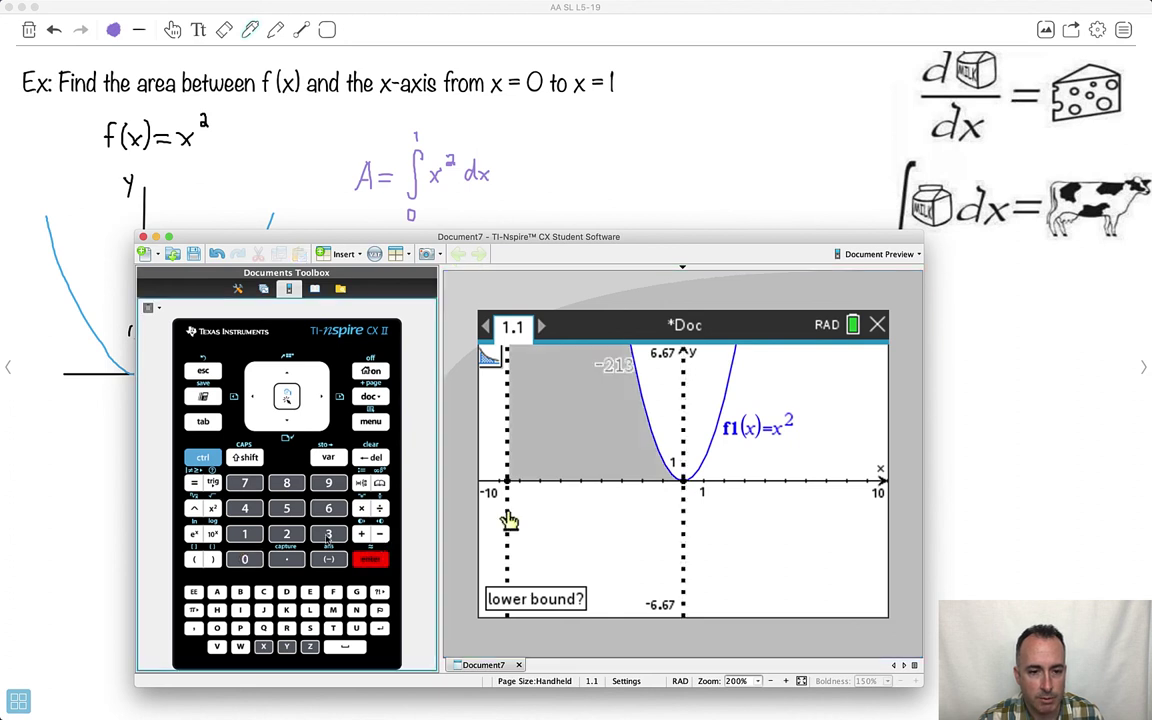
{"action": "key", "text": "Return"}
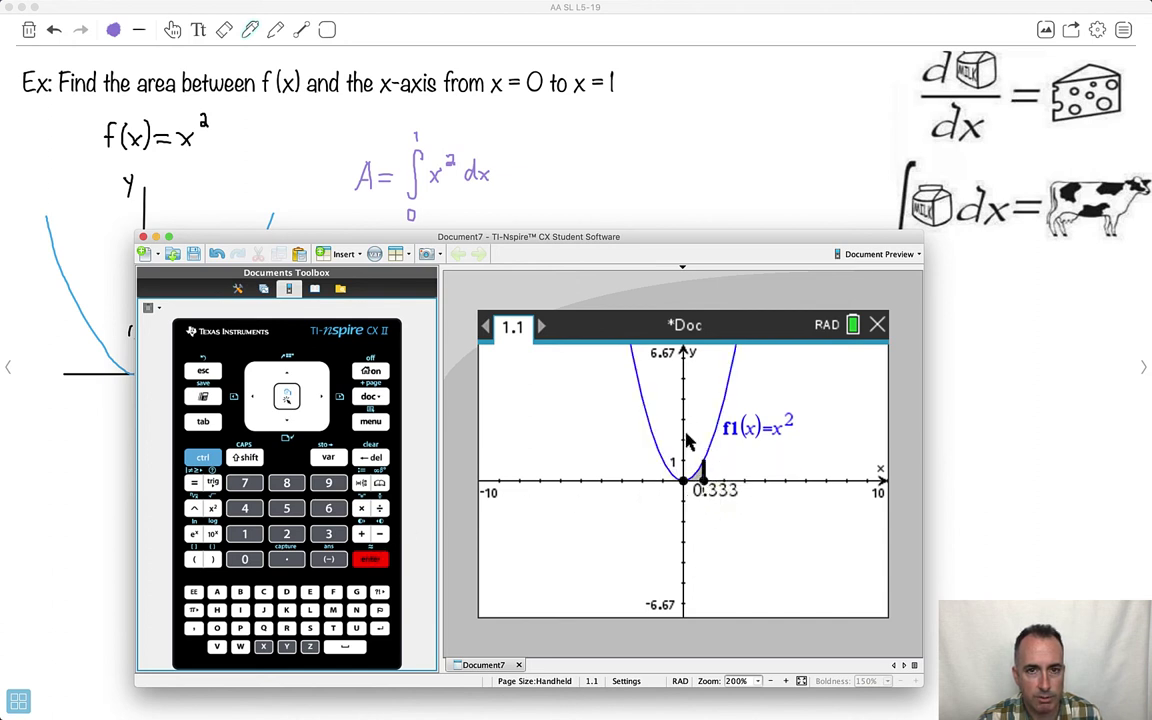
{"action": "left_click", "coordinate": [565, 36]}
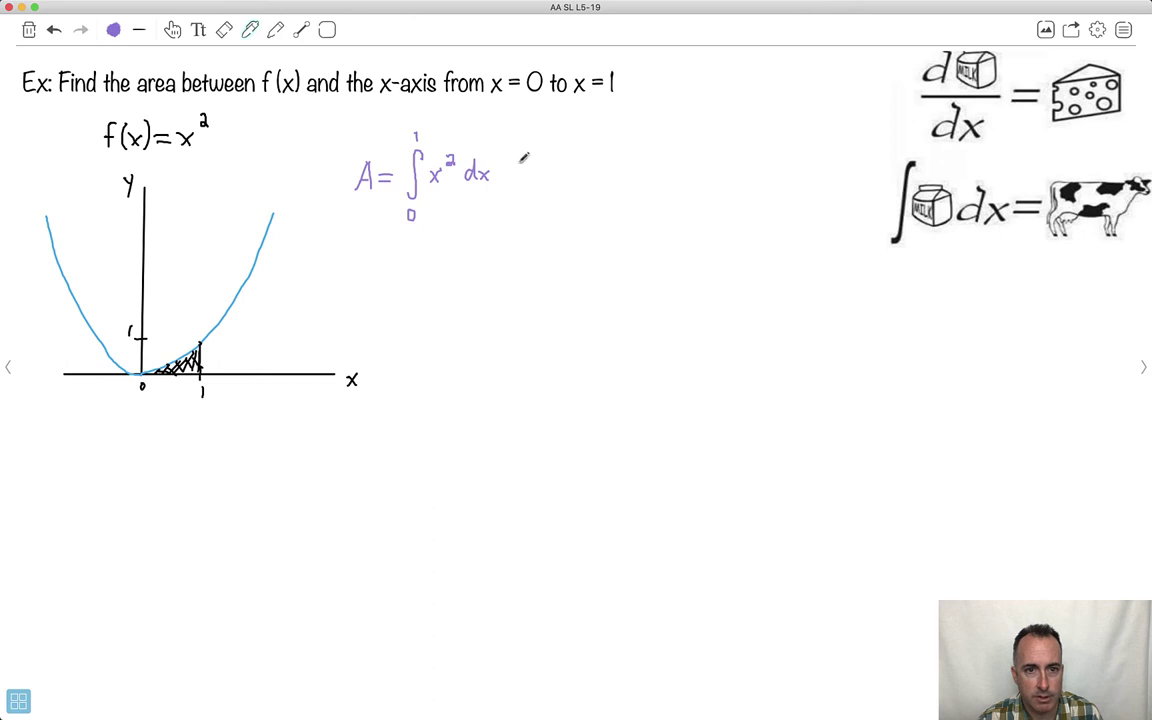
Write ≐ 0.333 = 1/3 after the integral's dx
{"action": "mouse_move", "coordinate": [512, 166]}
{"action": "left_mouse_down"}
{"action": "mouse_move", "coordinate": [551, 173]}
{"action": "mouse_move", "coordinate": [554, 156]}
{"action": "mouse_move", "coordinate": [569, 170]}
{"action": "mouse_move", "coordinate": [581, 154]}
{"action": "mouse_move", "coordinate": [610, 166]}
{"action": "left_mouse_up"}
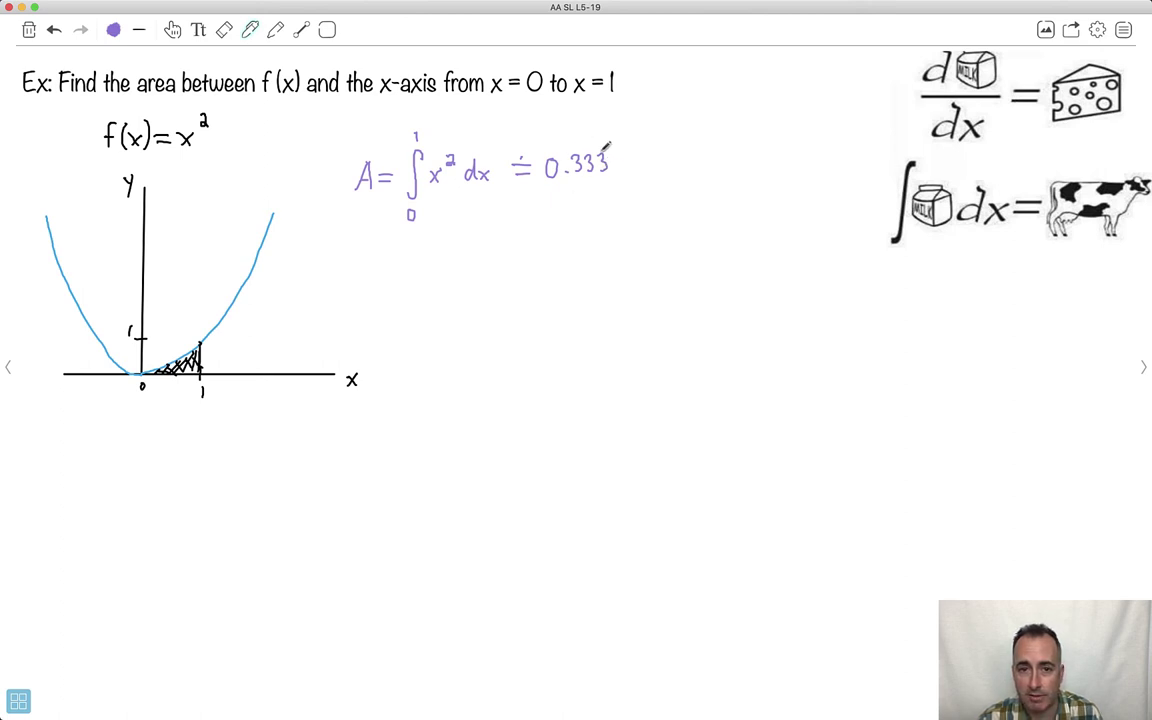
{"action": "left_click_drag", "start_coordinate": [623, 158], "coordinate": [637, 158]}
{"action": "mouse_move", "coordinate": [623, 165]}
{"action": "left_mouse_down"}
{"action": "mouse_move", "coordinate": [654, 162]}
{"action": "mouse_move", "coordinate": [653, 186]}
{"action": "left_mouse_up"}
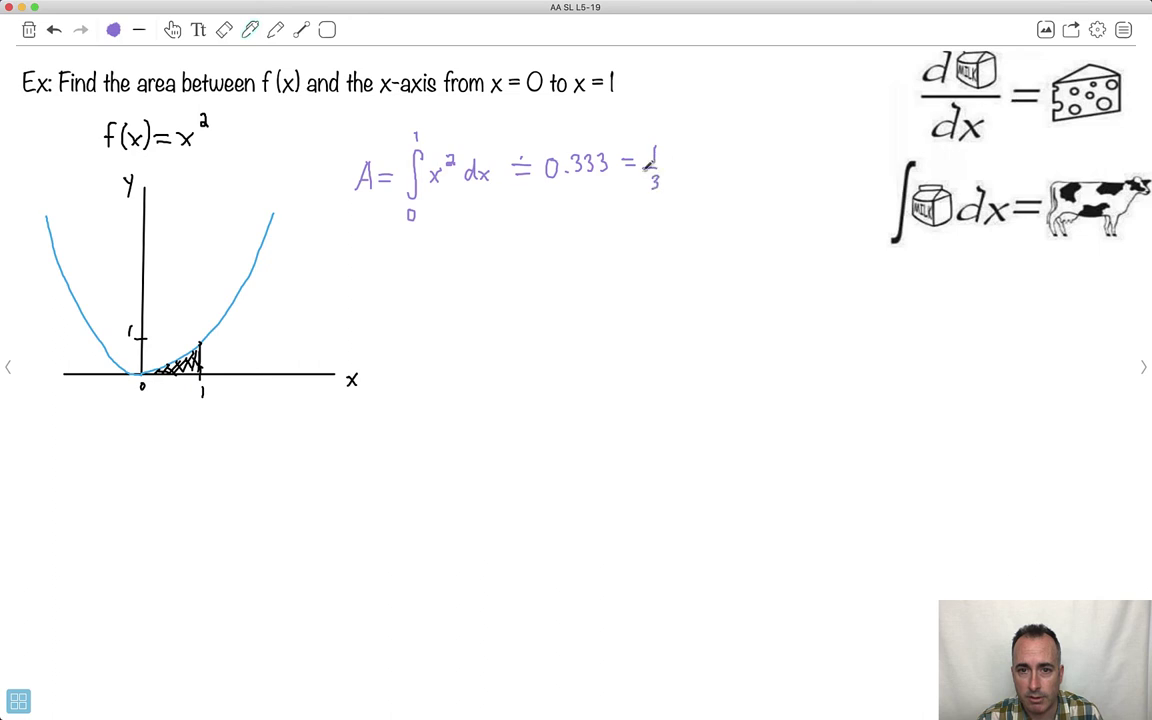
Draw a red rectangle around the result 0.333 = 1/3
{"action": "left_click", "coordinate": [113, 30]}
{"action": "left_click", "coordinate": [116, 218]}
{"action": "left_click", "coordinate": [324, 32]}
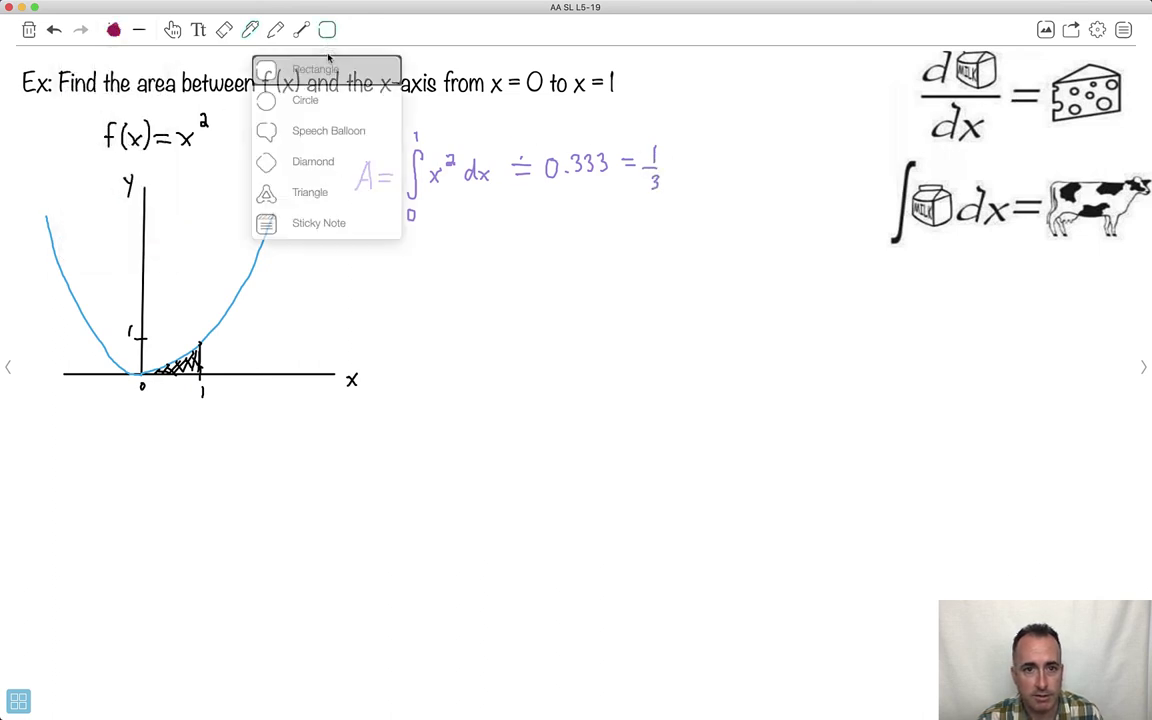
{"action": "left_click", "coordinate": [309, 66]}
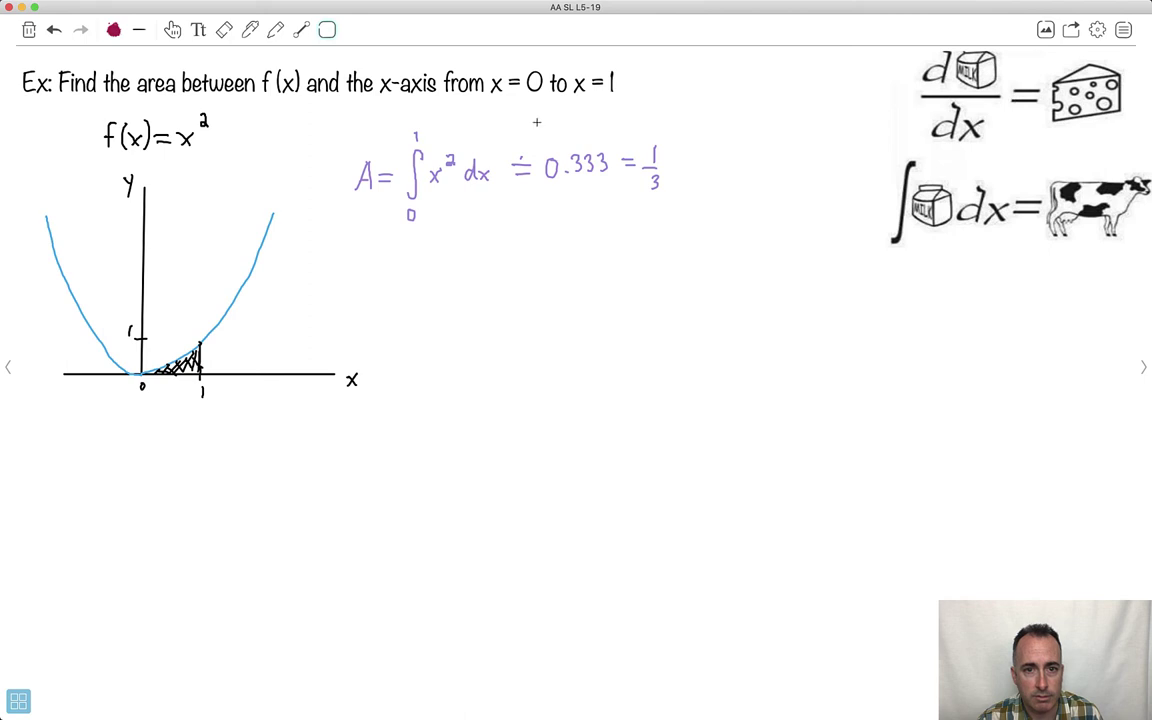
{"action": "left_click_drag", "start_coordinate": [537, 122], "coordinate": [678, 214]}
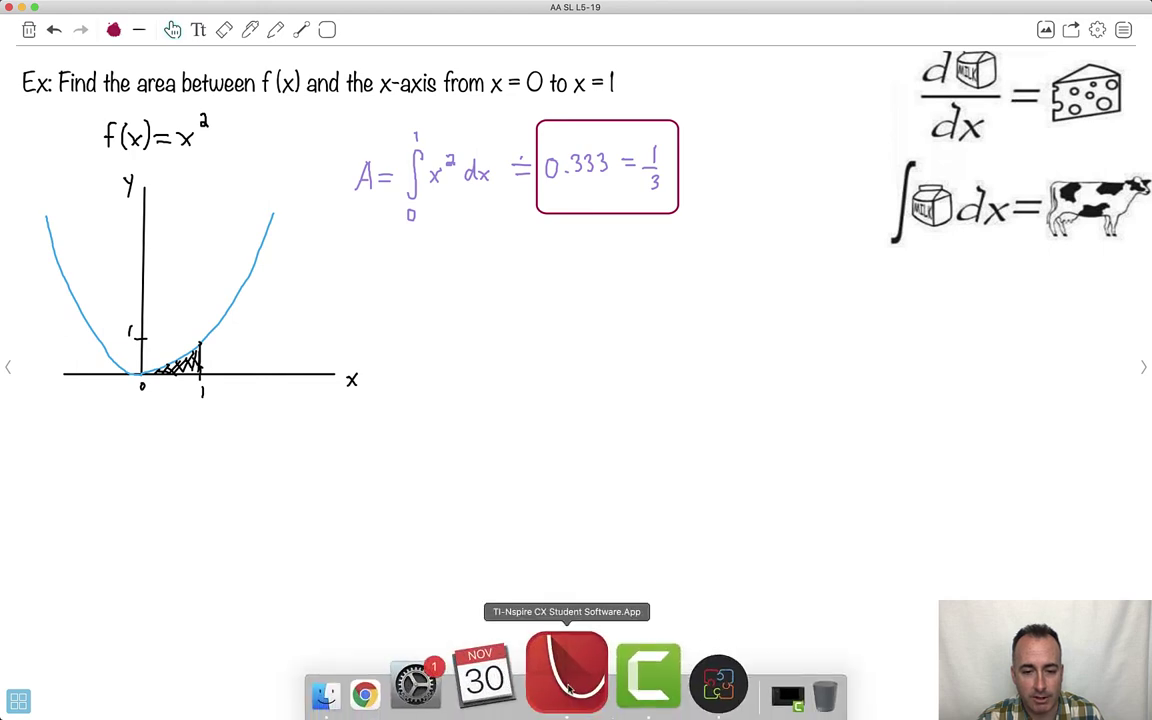
Switch to TI-Nspire, then back to the whiteboard, flipping to the next page and back
{"action": "left_click", "coordinate": [566, 672]}
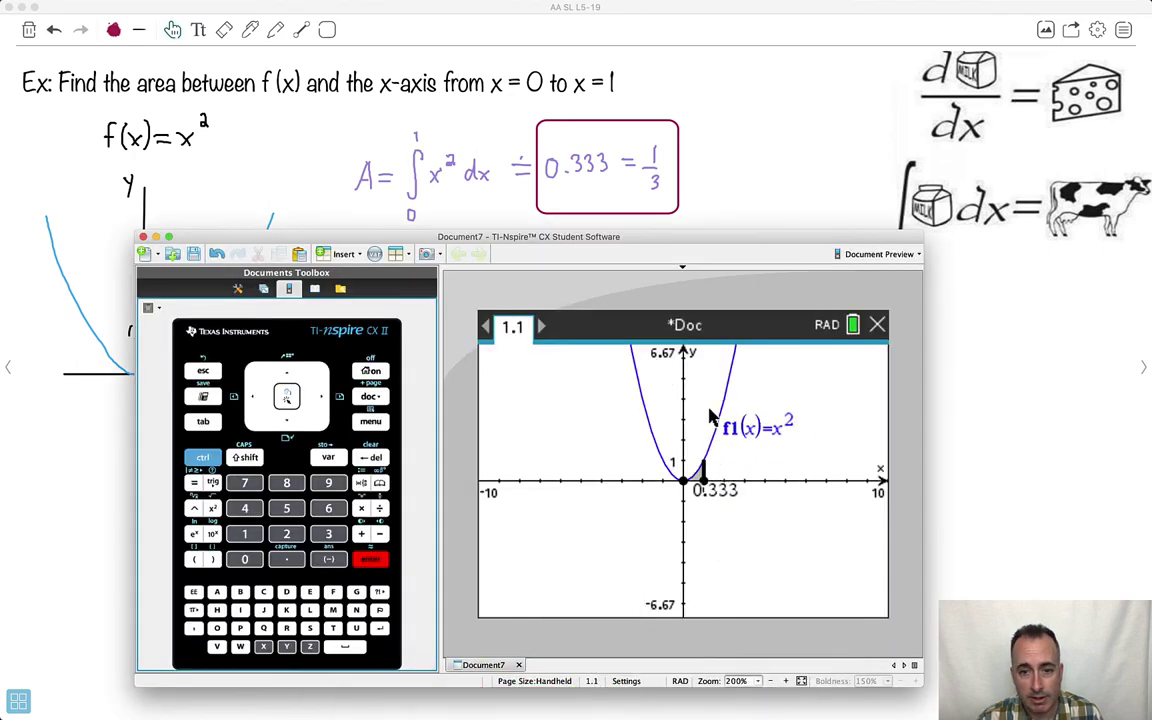
{"action": "left_click", "coordinate": [710, 30]}
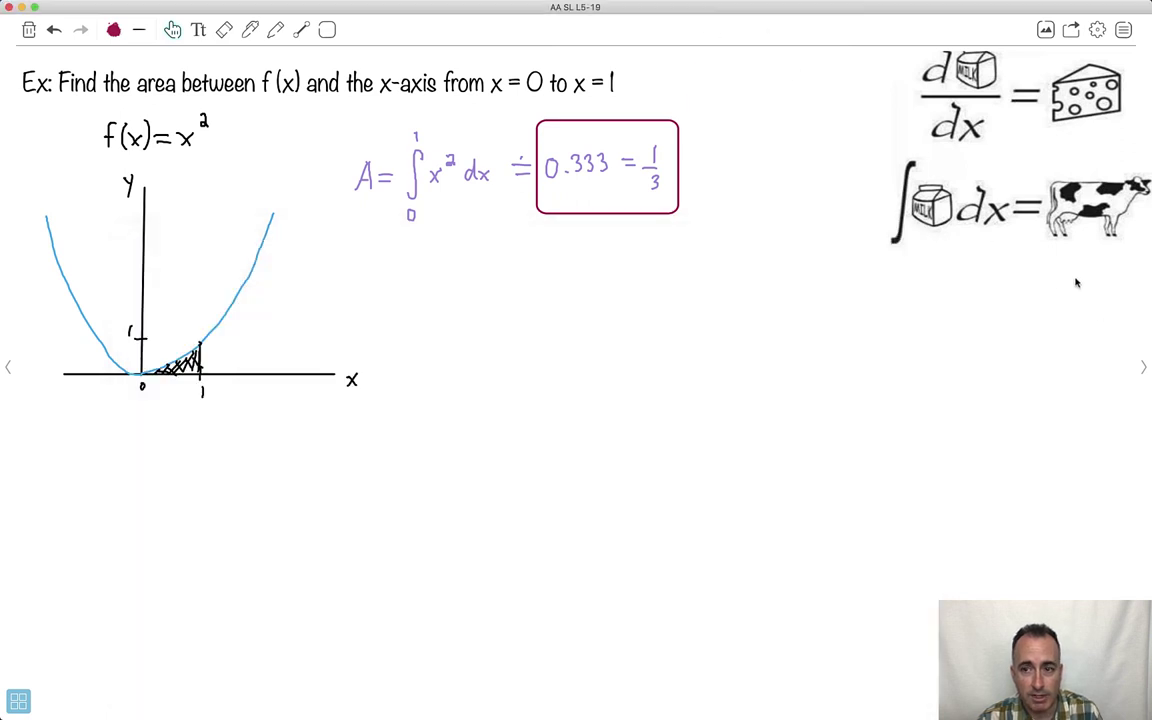
{"action": "left_click", "coordinate": [1141, 367]}
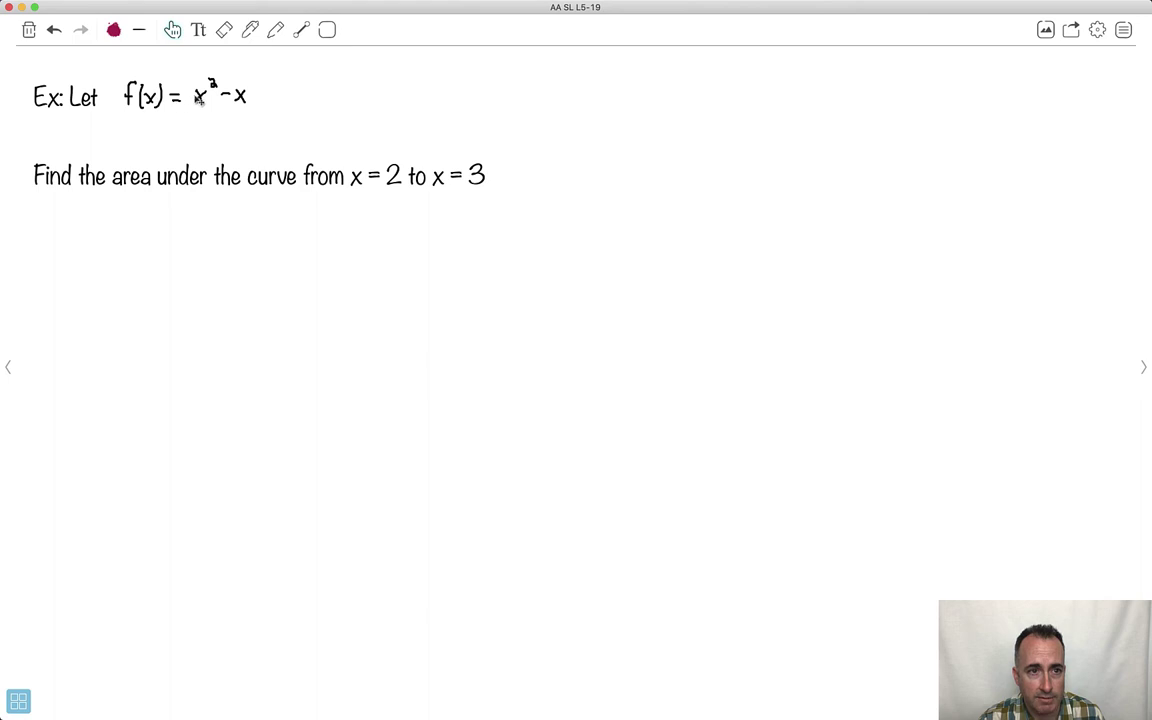
{"action": "left_click", "coordinate": [9, 368]}
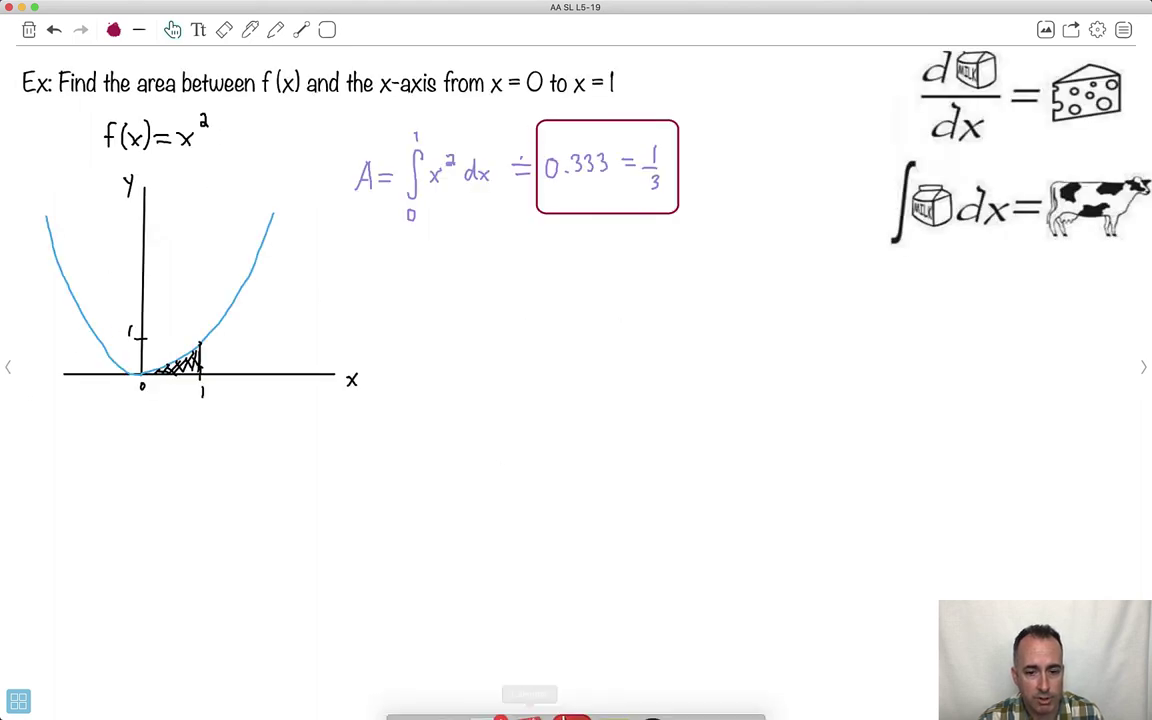
Bring TI-Nspire to the front and open the Add page menu with Ctrl+I
{"action": "left_click", "coordinate": [586, 676]}
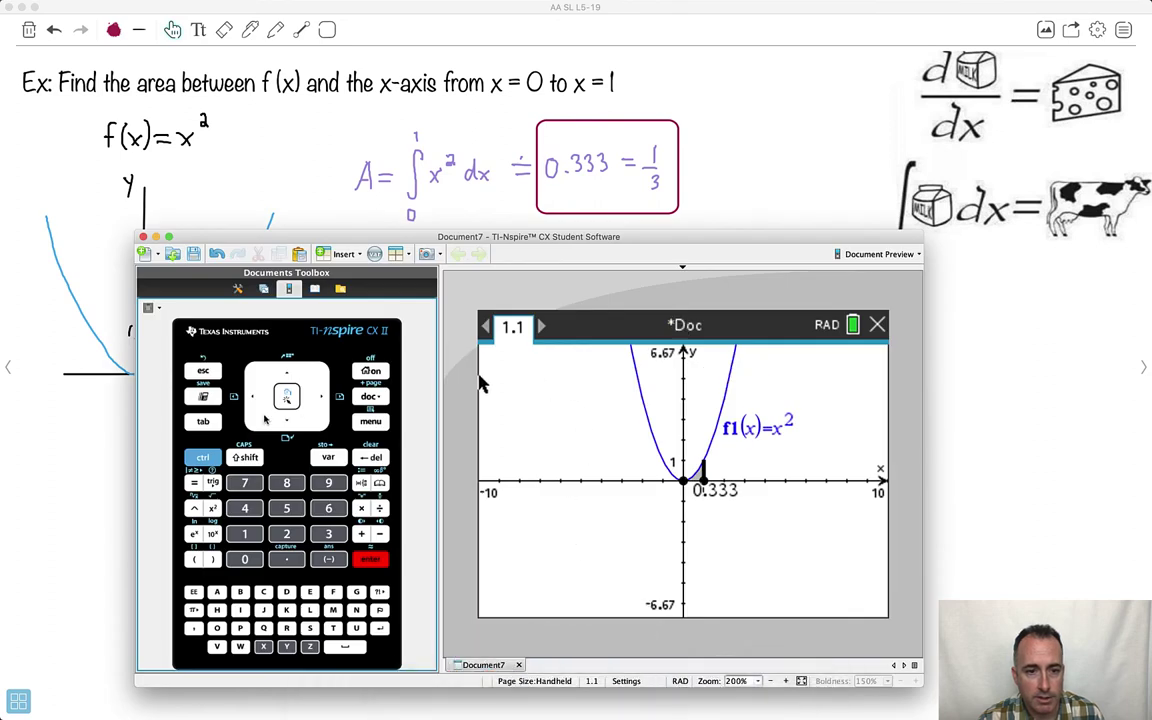
{"action": "key", "text": "ctrl"}
{"action": "key", "text": "ctrl+i"}
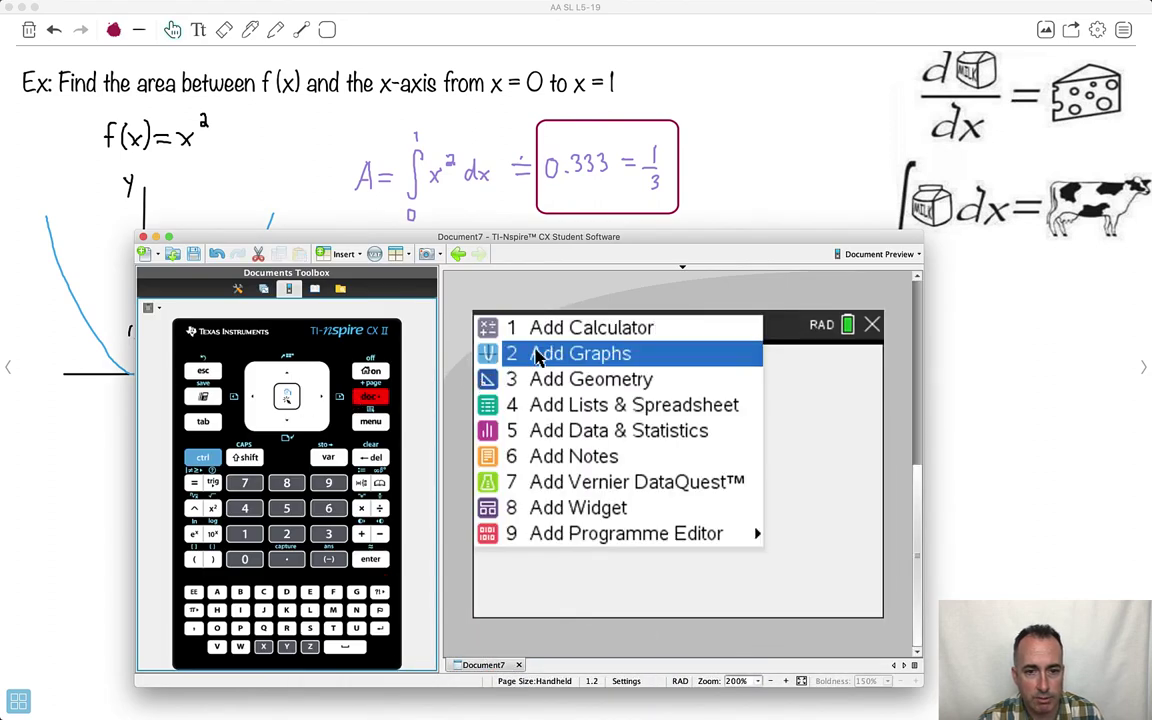
Add a Calculator page and insert a Calculus numerical integral template
{"action": "left_click", "coordinate": [569, 328]}
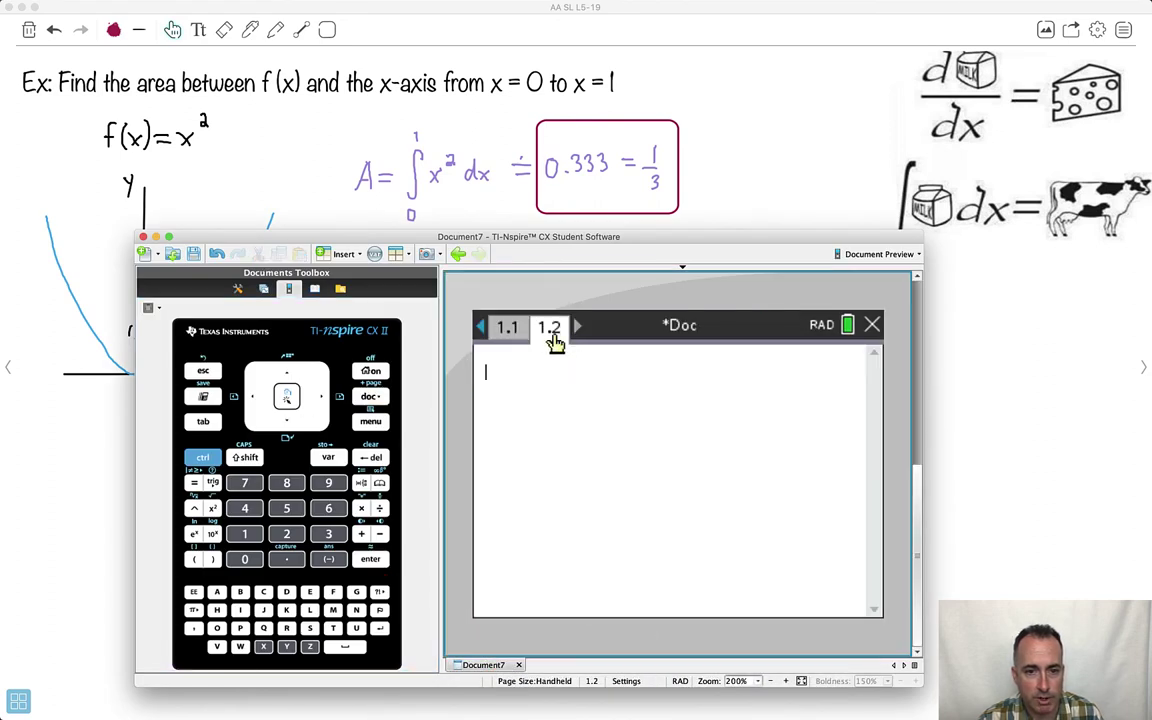
{"action": "key", "text": "super+m"}
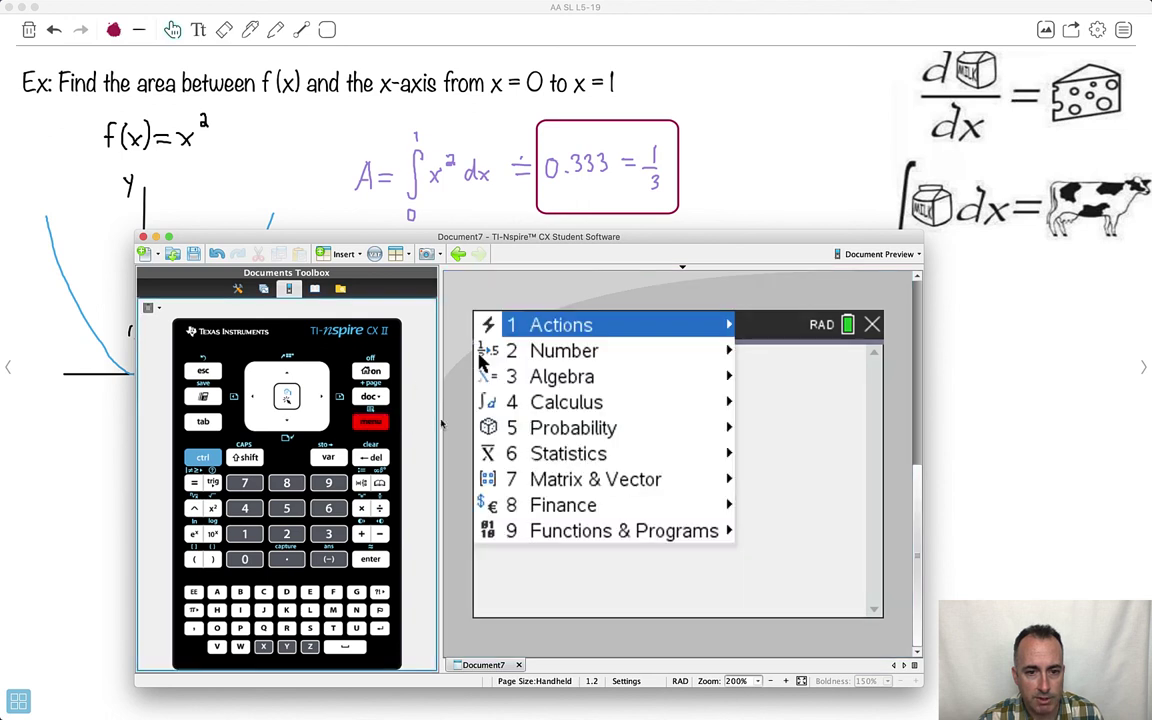
{"action": "left_click", "coordinate": [540, 403]}
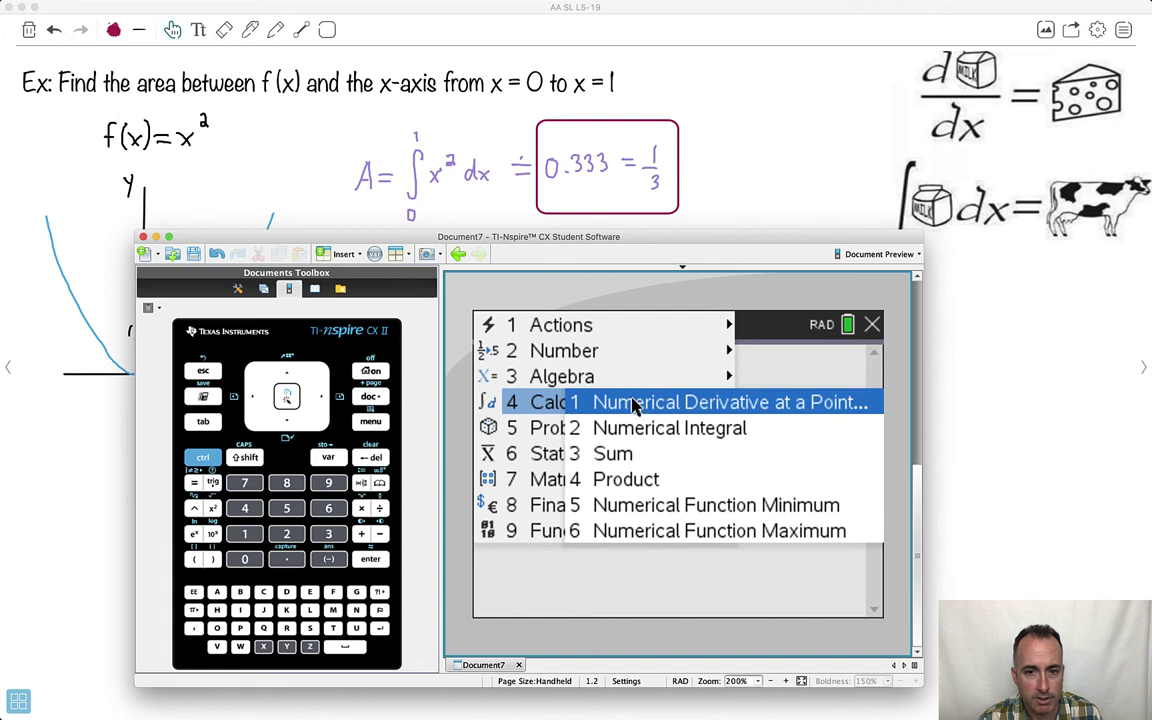
{"action": "left_click", "coordinate": [626, 430]}
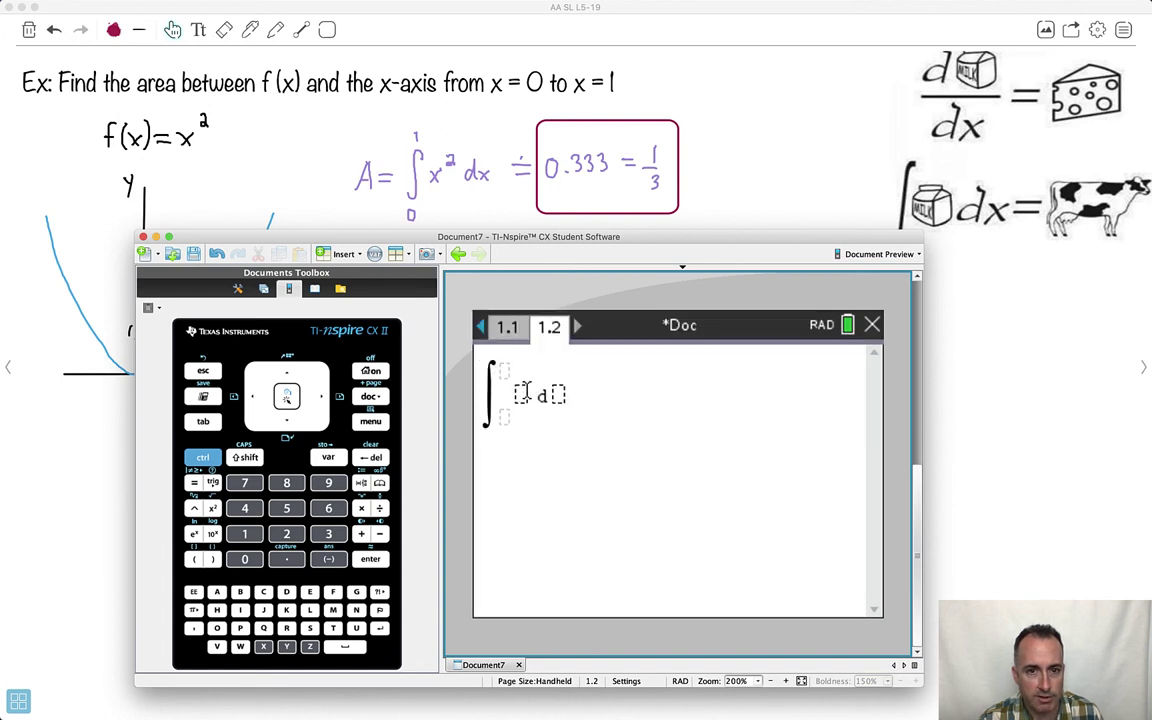
Fill in limits 0 and 1, integrand x², variable x, and evaluate to 0.333333
{"action": "left_click", "coordinate": [246, 556]}
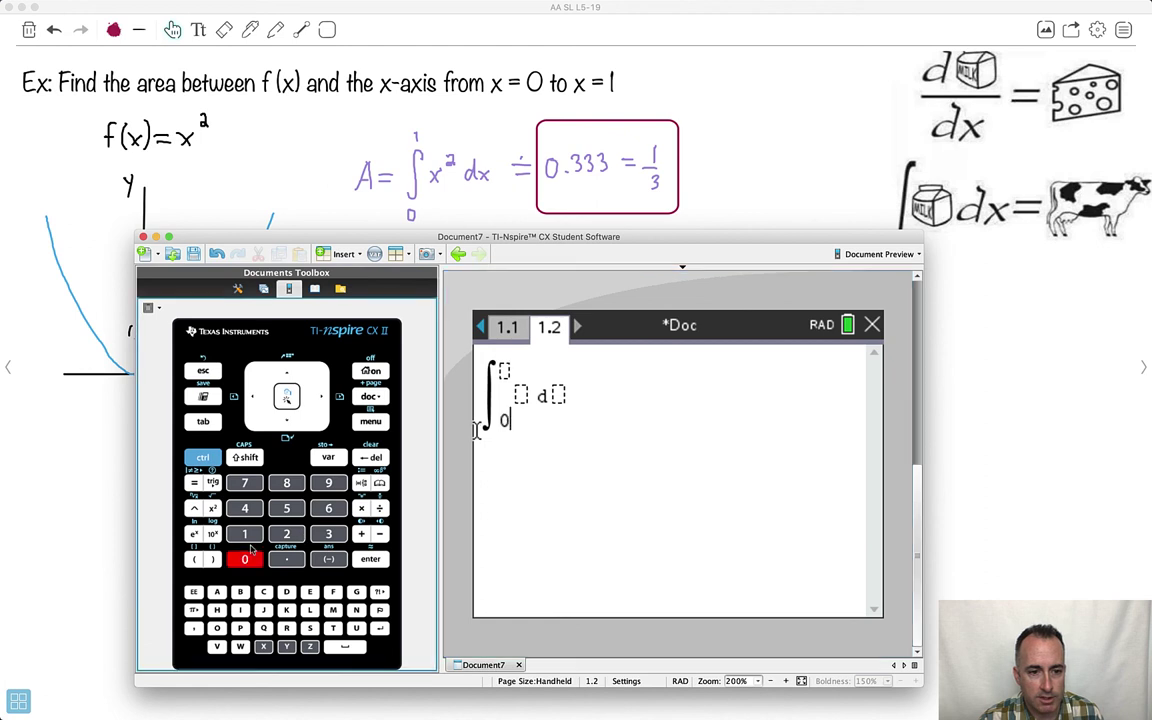
{"action": "left_click", "coordinate": [291, 372]}
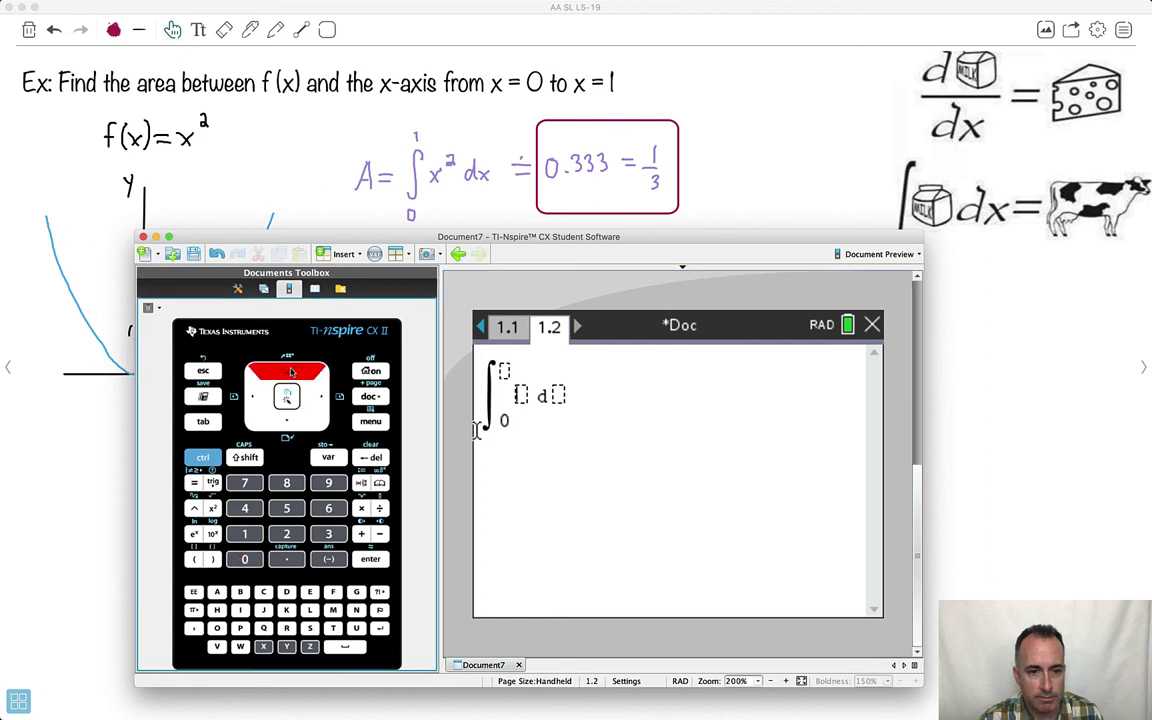
{"action": "left_click", "coordinate": [240, 533]}
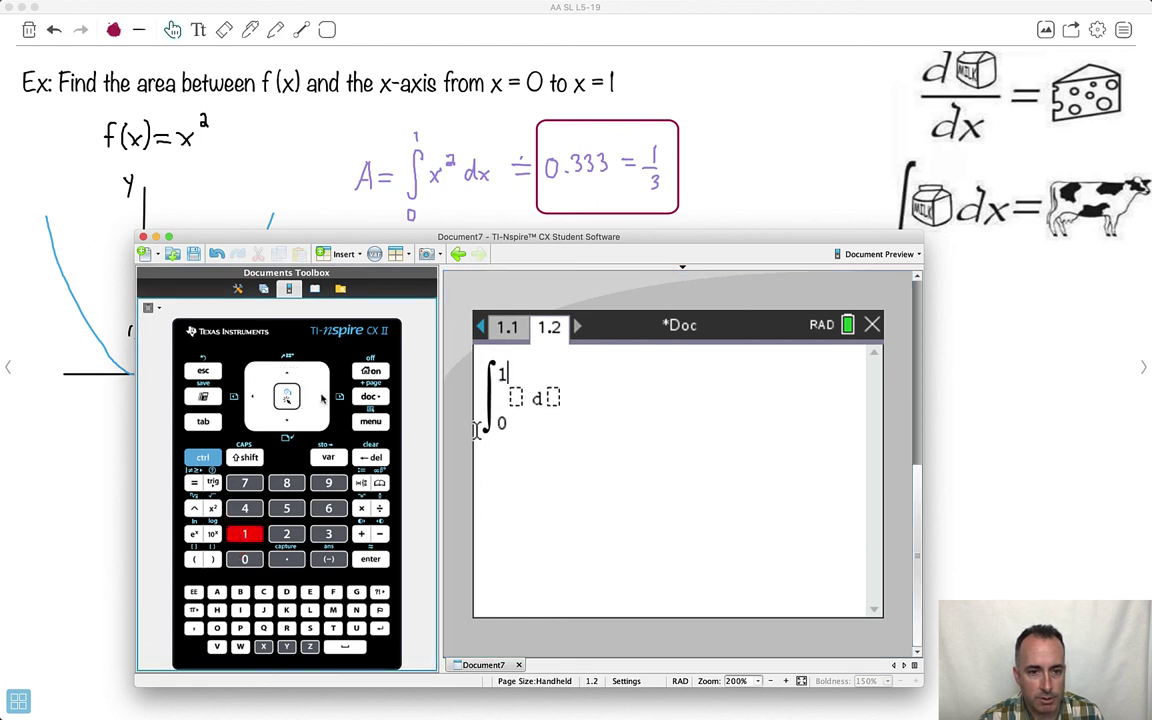
{"action": "left_click", "coordinate": [320, 397]}
{"action": "left_click", "coordinate": [263, 646]}
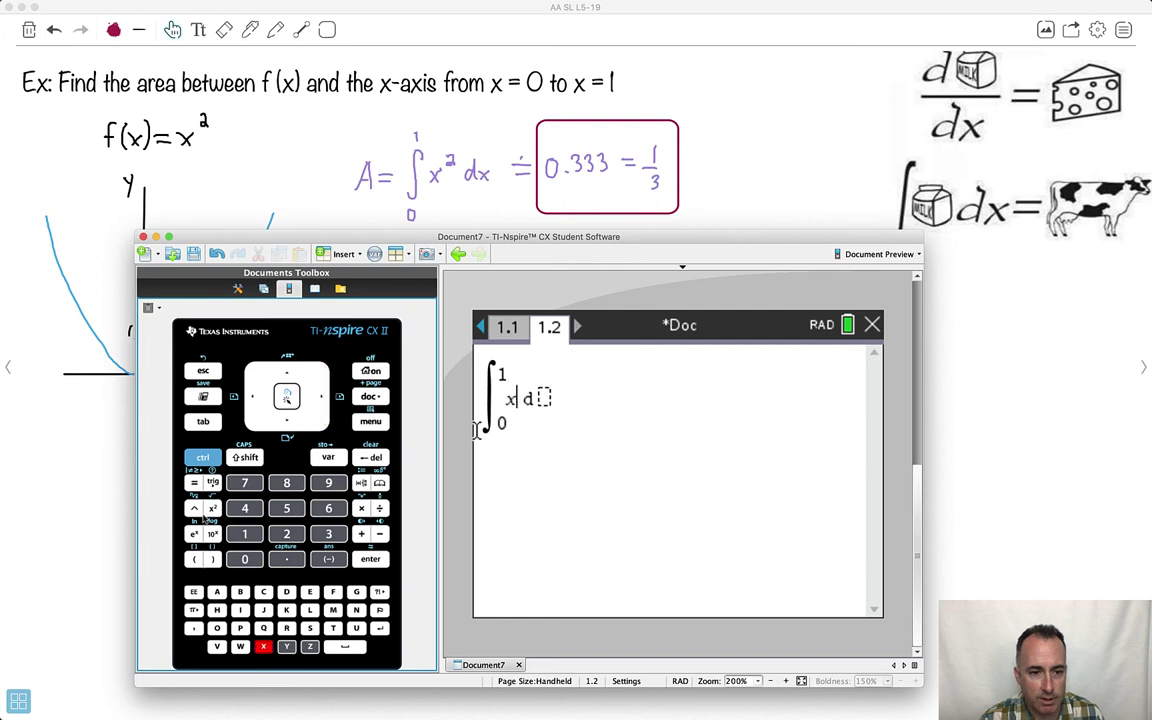
{"action": "left_click", "coordinate": [213, 508]}
{"action": "left_click", "coordinate": [320, 398]}
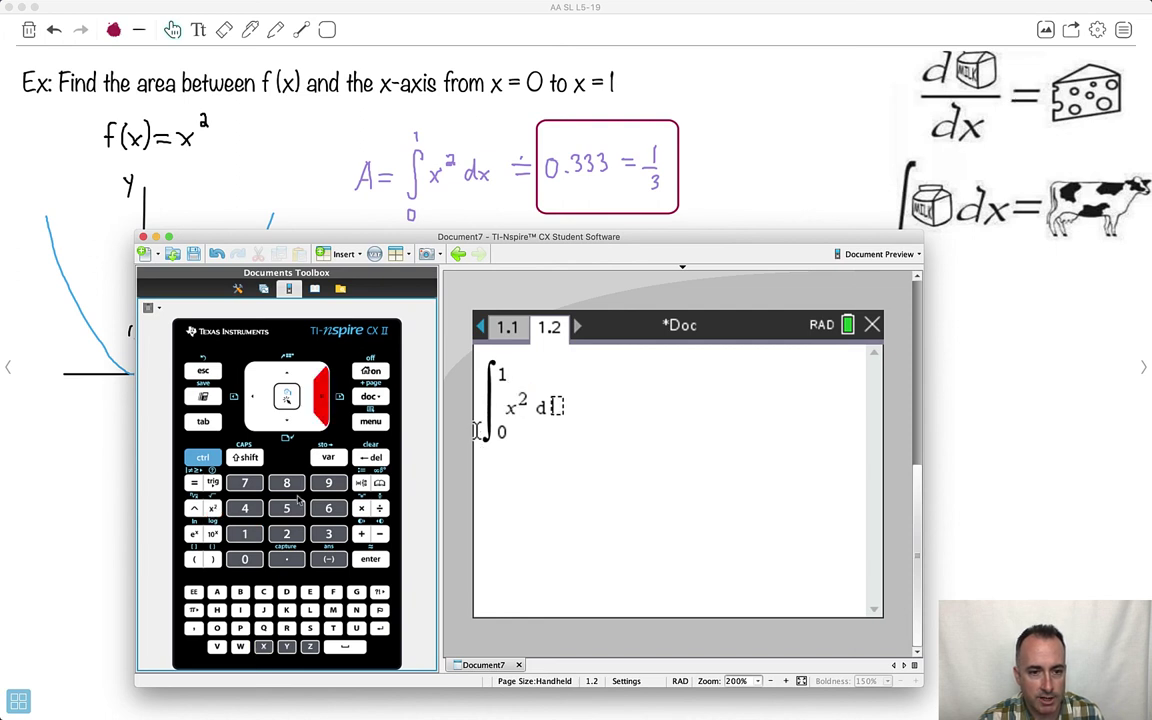
{"action": "left_click", "coordinate": [263, 646]}
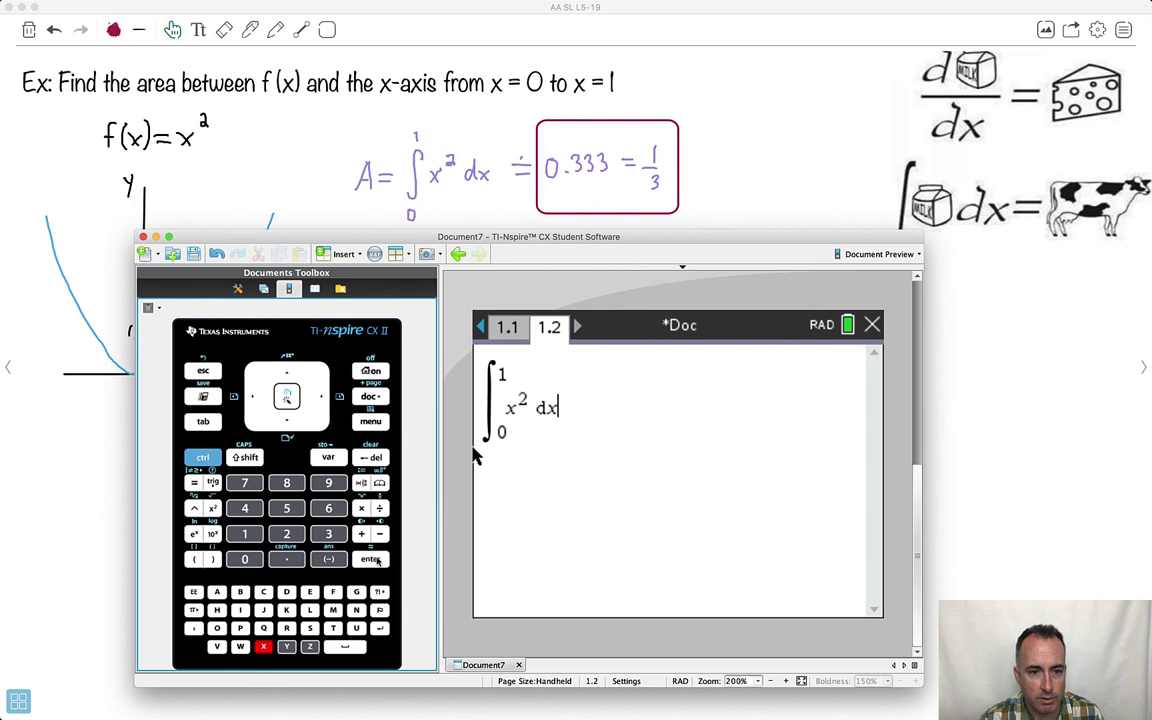
{"action": "key", "text": "Return"}
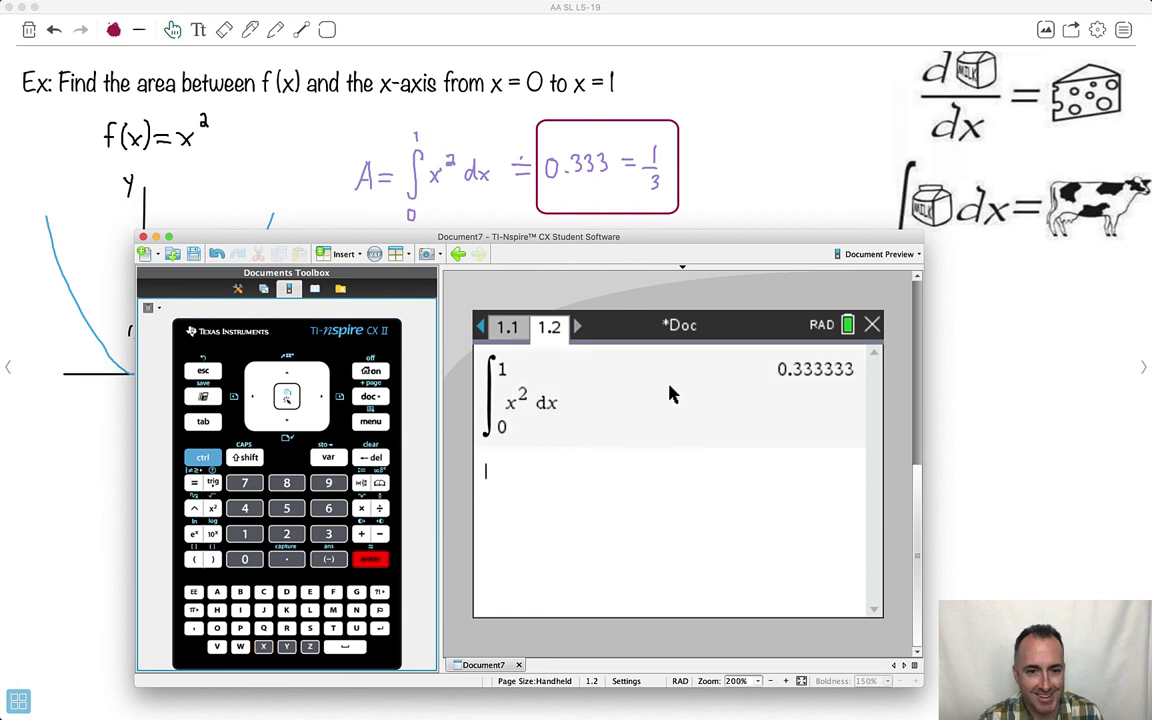
Convert 0.333333 to 1/3 via Number > Approximate to Fraction, then return to the whiteboard
{"action": "left_click", "coordinate": [373, 421]}
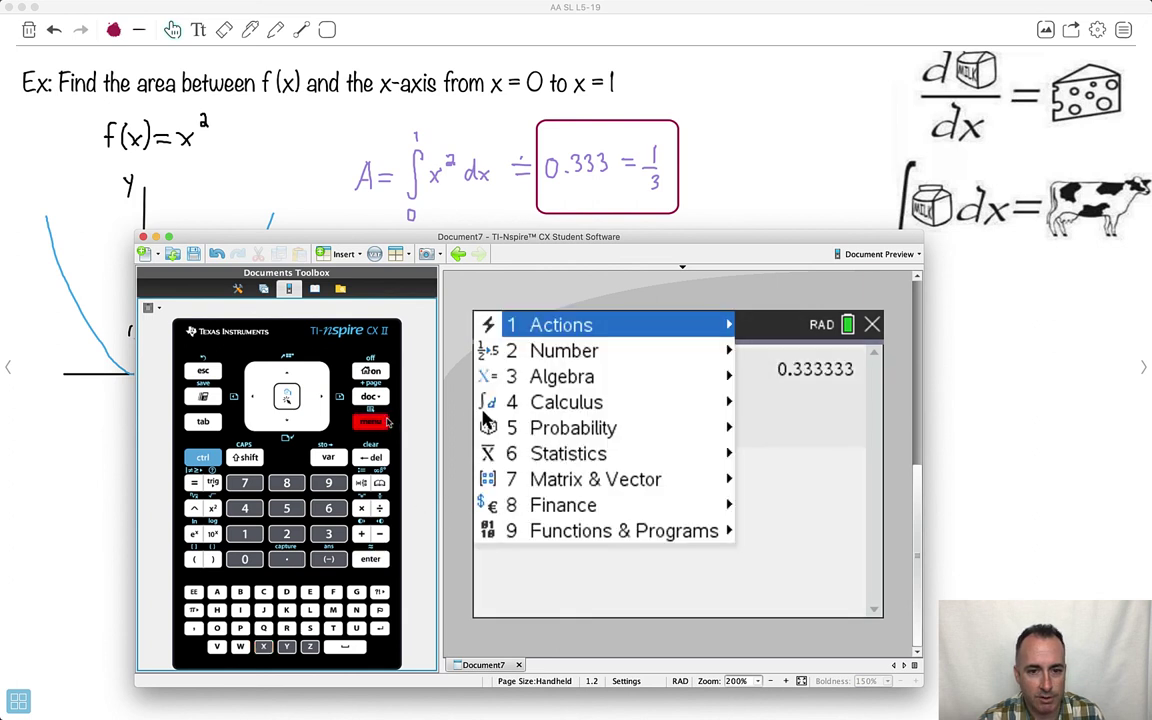
{"action": "left_click", "coordinate": [550, 377]}
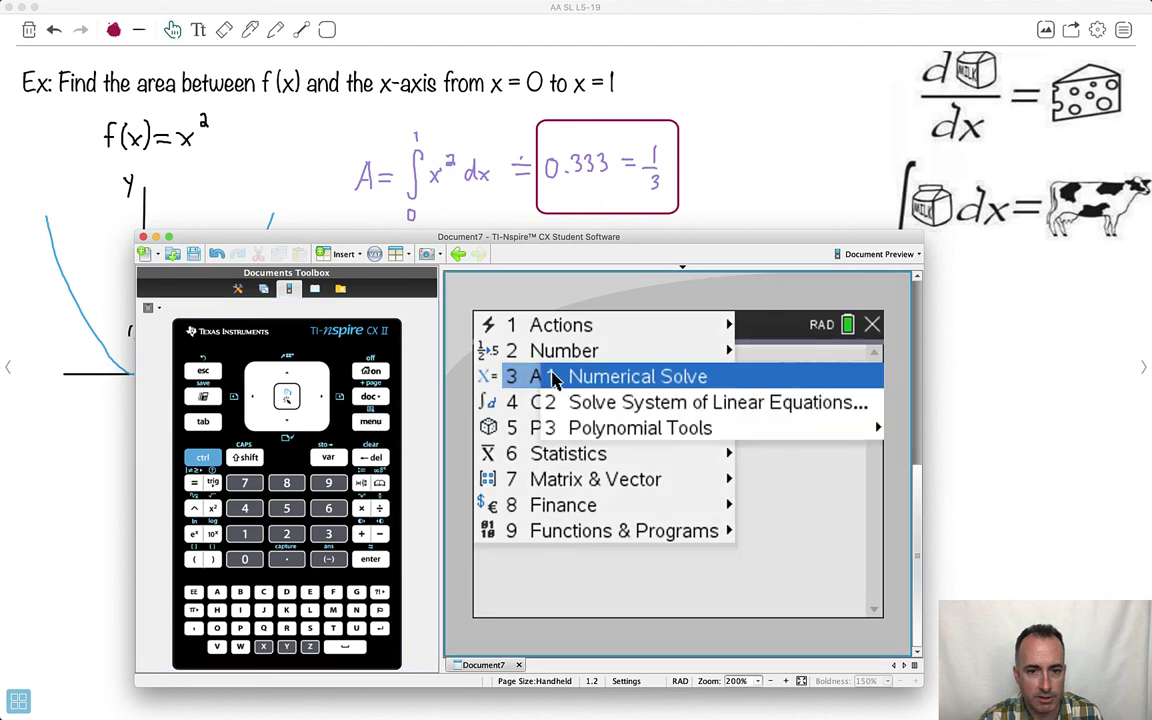
{"action": "left_click", "coordinate": [560, 352]}
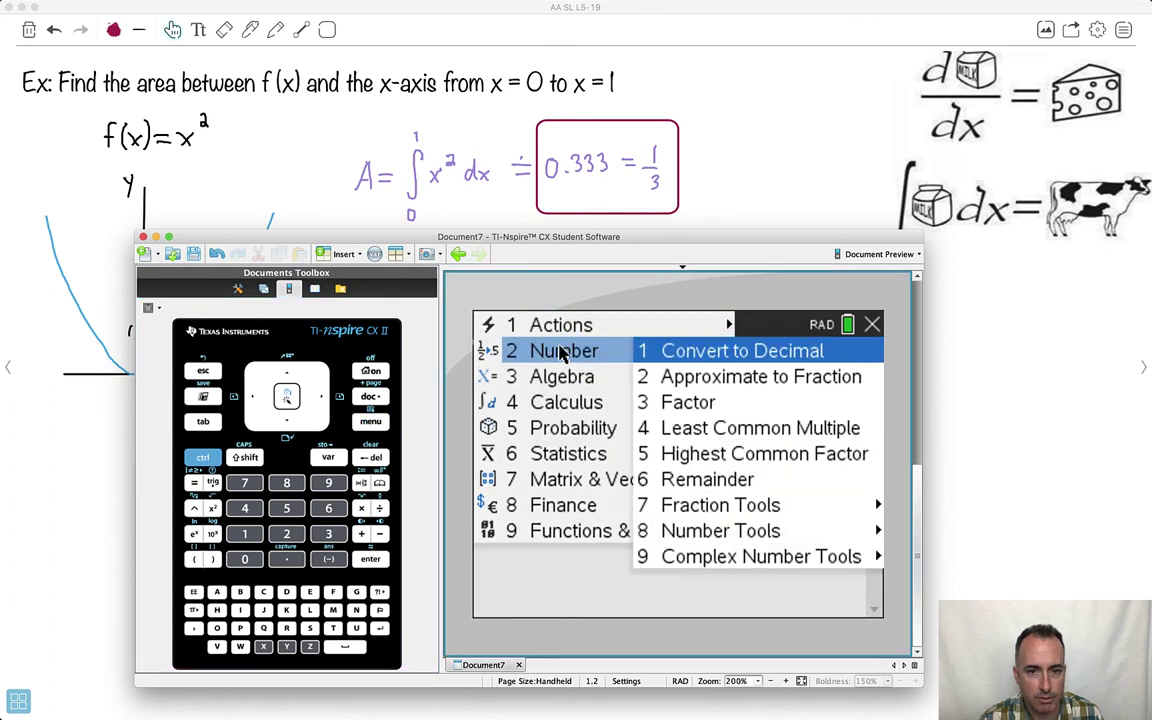
{"action": "left_click", "coordinate": [676, 378]}
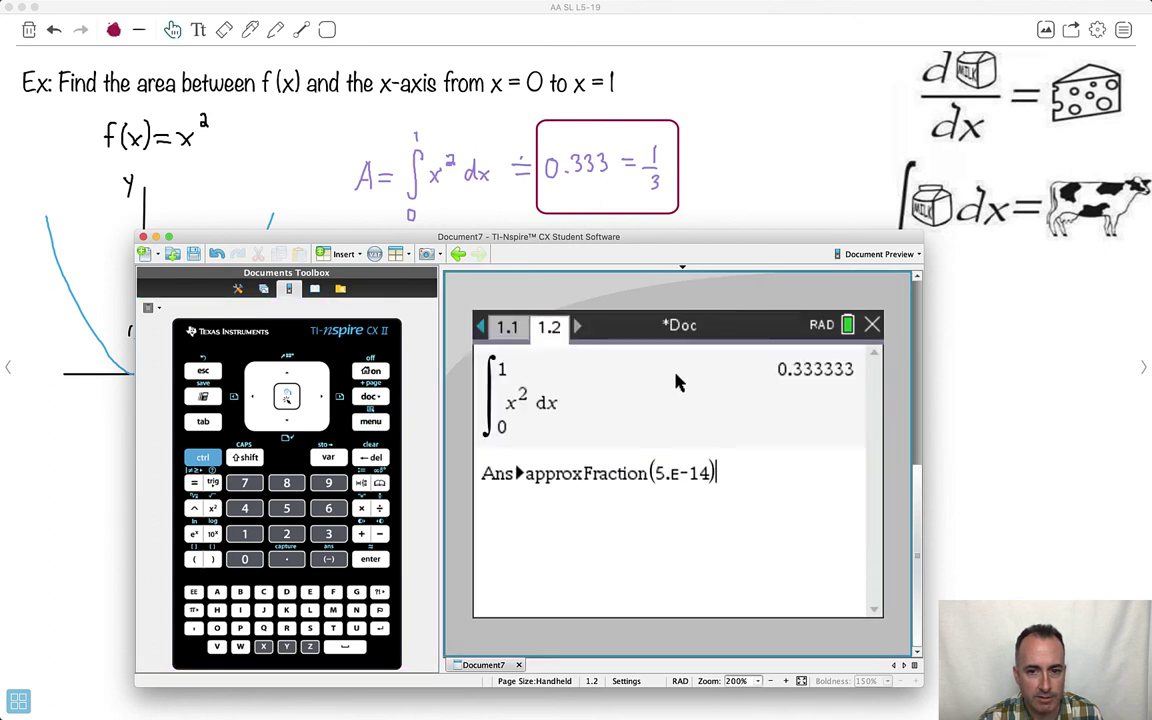
{"action": "key", "text": "Return"}
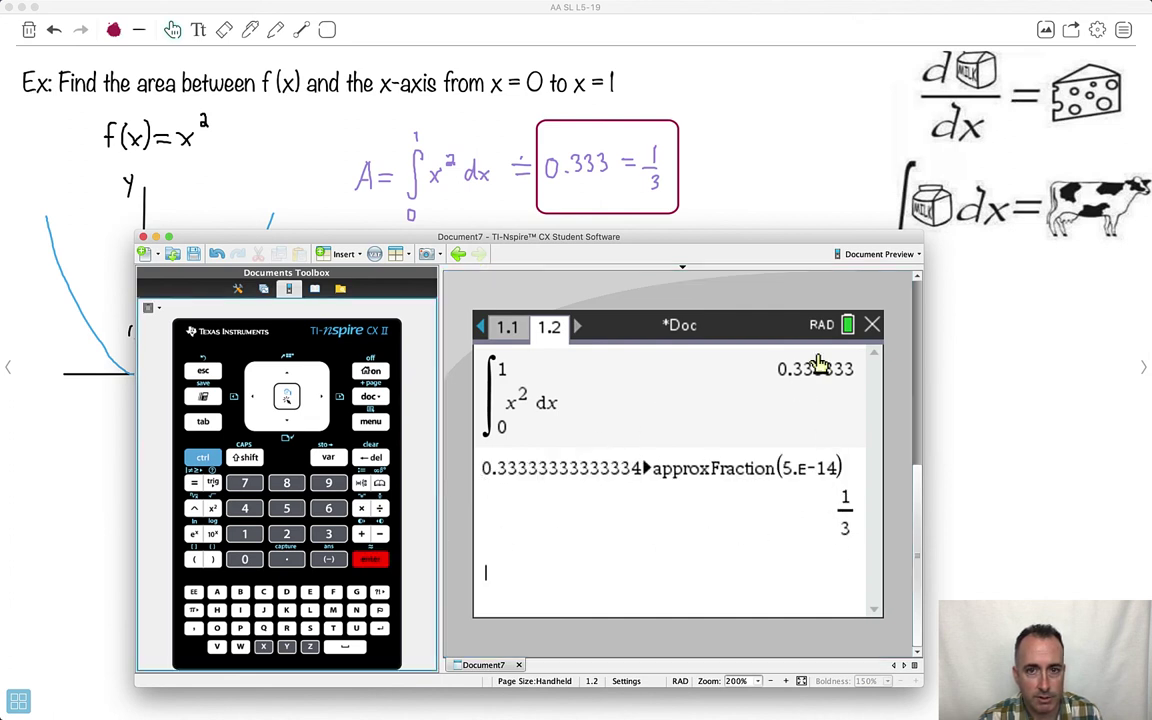
{"action": "left_click", "coordinate": [666, 34]}
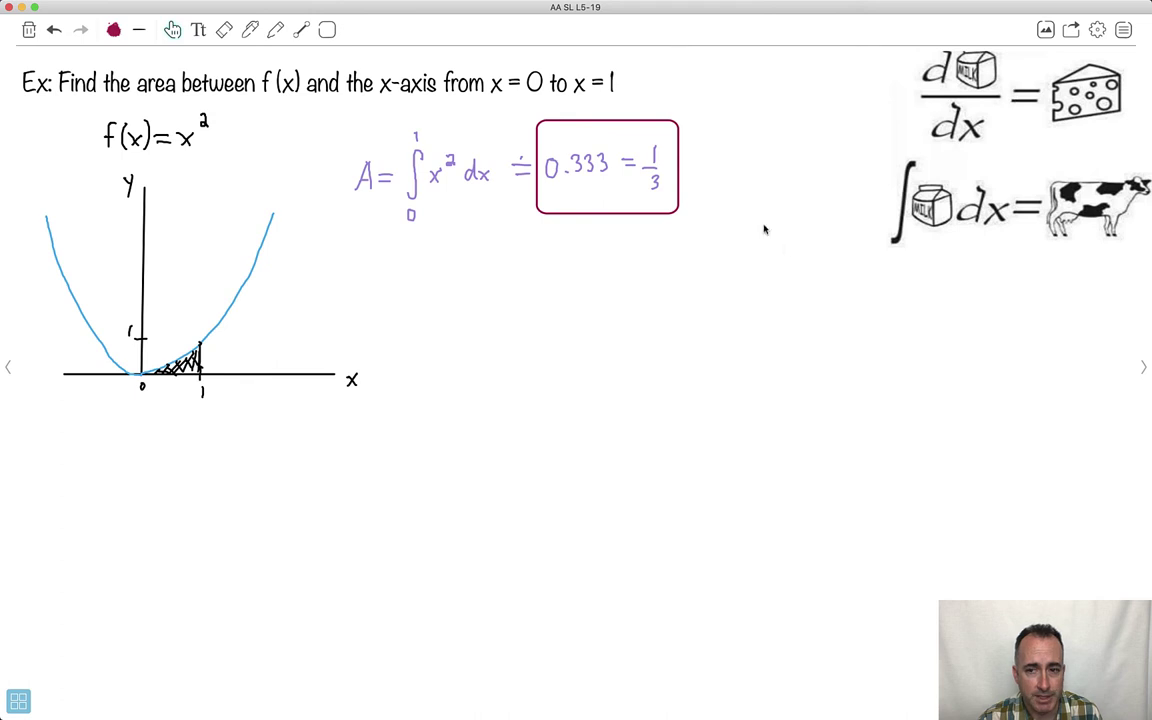